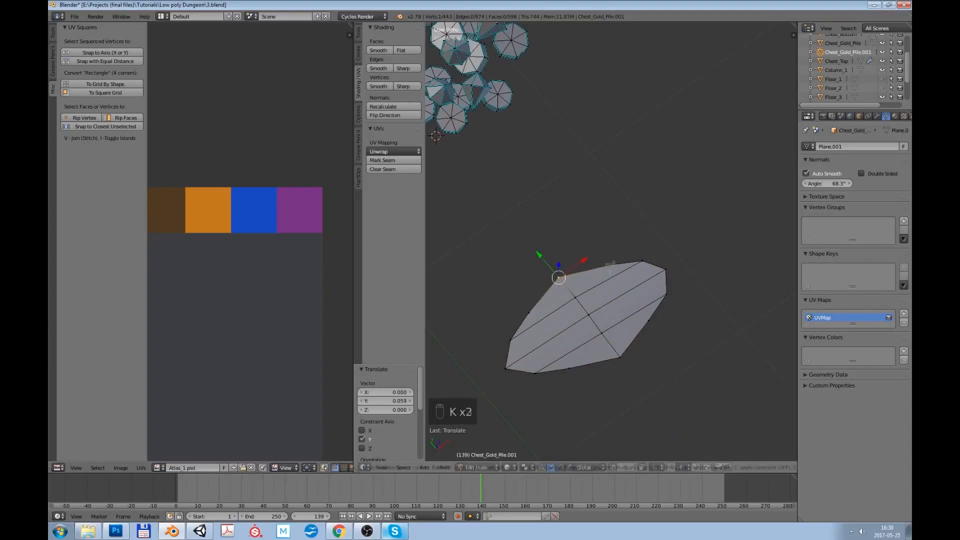
# Knife-cut from the leaf-shaped mesh's central edge to its upper-left rim, and move two upper rim vertices outward along Y.
pyautogui.click(576, 297)
pyautogui.click(529, 312)
pyautogui.press('Return')
pyautogui.rightClick(529, 313)
pyautogui.moveTo(510, 290); pyautogui.dragTo(504, 284)
pyautogui.rightClick(607, 266)
pyautogui.moveTo(588, 242); pyautogui.dragTo(584, 237)
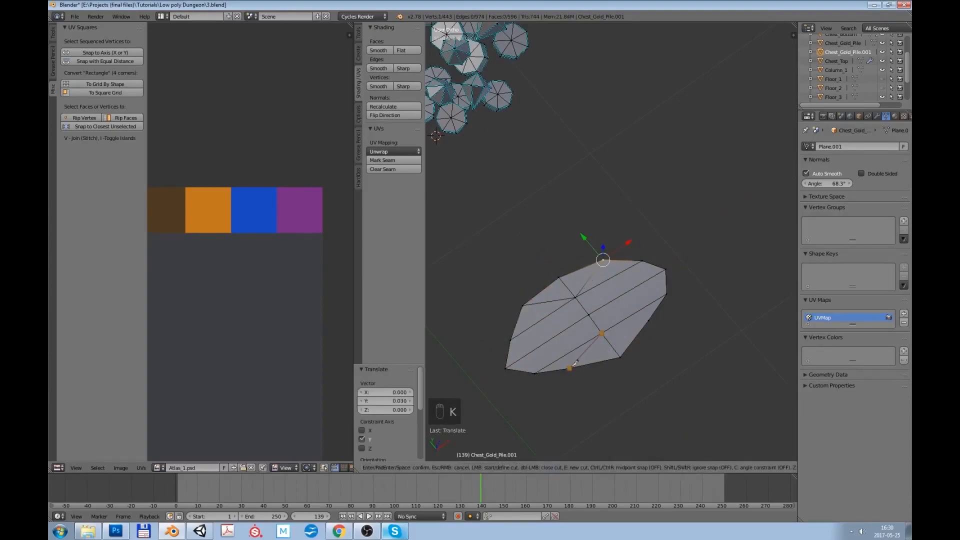
# Knife-cut from the central edge to the lower-right rim, and move two lower rim vertices outward along Y.
pyautogui.click(648, 321)
pyautogui.press('Return')
pyautogui.rightClick(649, 321)
pyautogui.moveTo(629, 298); pyautogui.dragTo(634, 303)
pyautogui.rightClick(568, 369)
pyautogui.moveTo(550, 346); pyautogui.dragTo(554, 352)
pyautogui.moveTo(556, 350); pyautogui.dragTo(618, 245, button='middle')
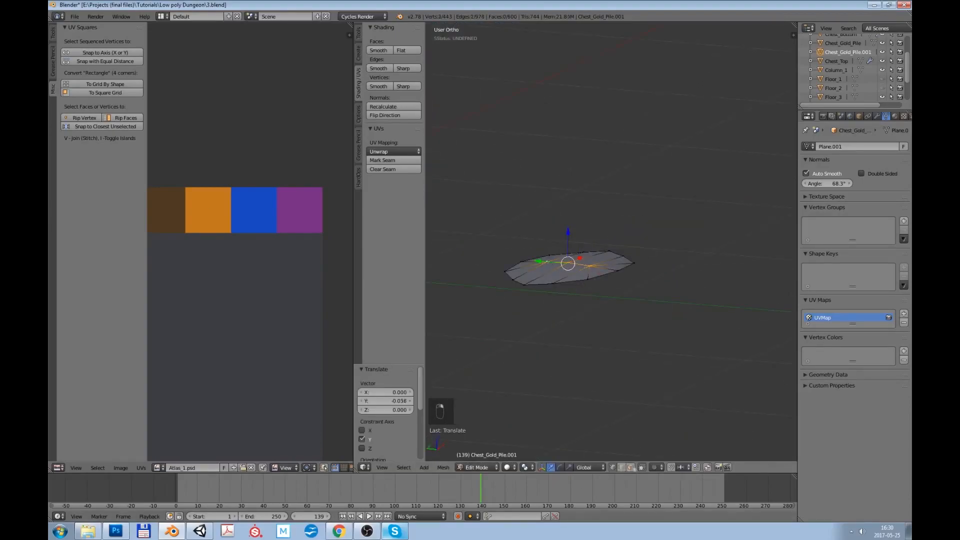
# Raise the selected central vertices of the flat mesh along the Z axis to form a shallow mound.
pyautogui.moveTo(569, 228); pyautogui.dragTo(569, 220)
pyautogui.hotkey('ctrl', 'z')
pyautogui.press('g')
pyautogui.press('z')
pyautogui.scroll(13, 569, 221)
pyautogui.click(570, 216)
# Select the whole linked mound piece, scale it, and position it under the loose coins beside the chest.
pyautogui.moveTo(570, 216); pyautogui.dragTo(617, 265, button='middle')
pyautogui.rightClick(576, 271)
pyautogui.press('a')
pyautogui.press('a')
pyautogui.press('a')
pyautogui.press('l')
pyautogui.press('s')
pyautogui.click(570, 295)
pyautogui.moveTo(623, 312); pyautogui.dragTo(503, 275)
pyautogui.press('s')
pyautogui.click(560, 314)
pyautogui.moveTo(561, 314); pyautogui.dragTo(617, 323, button='middle')
pyautogui.press('s')
pyautogui.click(620, 324)
pyautogui.press('s')
pyautogui.press('KP_1')
pyautogui.press('g')
pyautogui.moveTo(586, 283); pyautogui.dragTo(665, 320, button='middle')
# Duplicate the mound piece twice beneath the coins and rotate the copies, one by about -42° around Z.
pyautogui.hotkey('shift', 'd')
pyautogui.press('r')
pyautogui.hotkey('shift', 'd')
pyautogui.press('r')
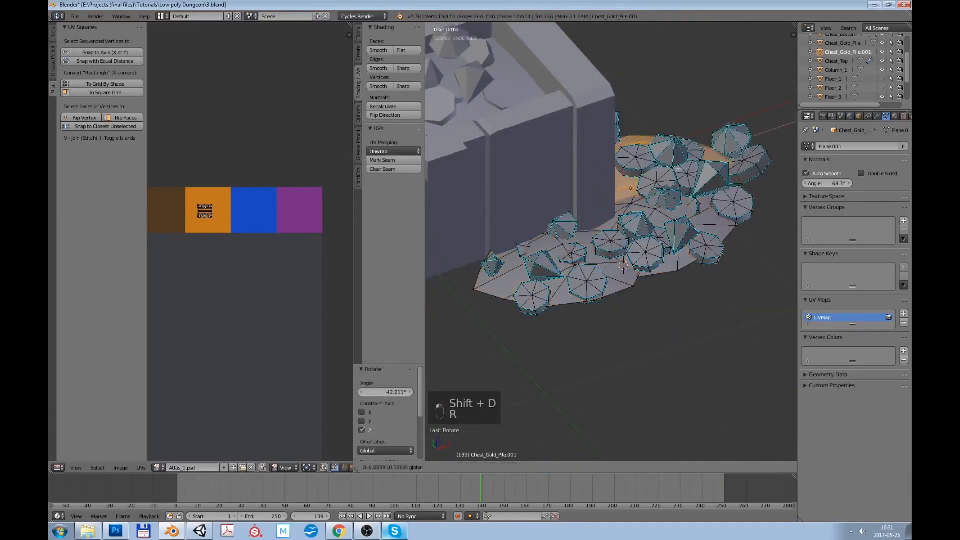
pyautogui.scroll(-2, 661, 240)
pyautogui.keyDown('shift'); pyautogui.moveTo(710, 235); pyautogui.dragTo(645, 262, button='middle'); pyautogui.keyUp('shift')
# Add another scaled copy of the mound piece and one further duplicate to fill out the pile's base near the chest.
pyautogui.hotkey('shift', 'd')
pyautogui.press('s')
pyautogui.moveTo(601, 214); pyautogui.dragTo(681, 206)
pyautogui.hotkey('shift', 'd')
pyautogui.scroll(-7, 600, 245)
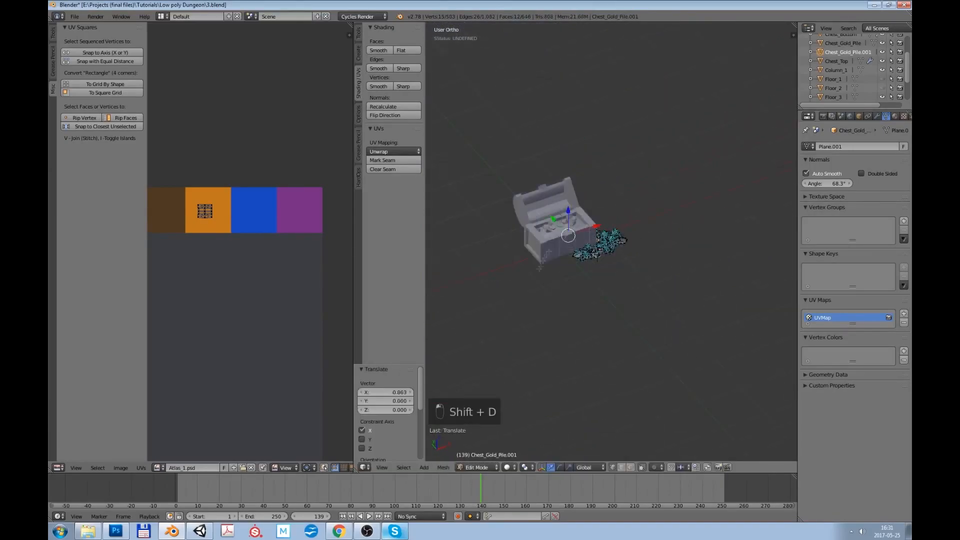
pyautogui.moveTo(580, 249); pyautogui.dragTo(591, 246)
# Leave mesh editing, add the chest's lid and bottom to the object selection, and save the file.
pyautogui.press('Tab')
pyautogui.scroll(4, 591, 246)
pyautogui.hotkey('ctrl', 's')
pyautogui.keyDown('shift'); pyautogui.rightClick(541, 212); pyautogui.keyUp('shift')
pyautogui.keyDown('shift'); pyautogui.rightClick(531, 240); pyautogui.keyUp('shift')
pyautogui.hotkey('ctrl', 's')
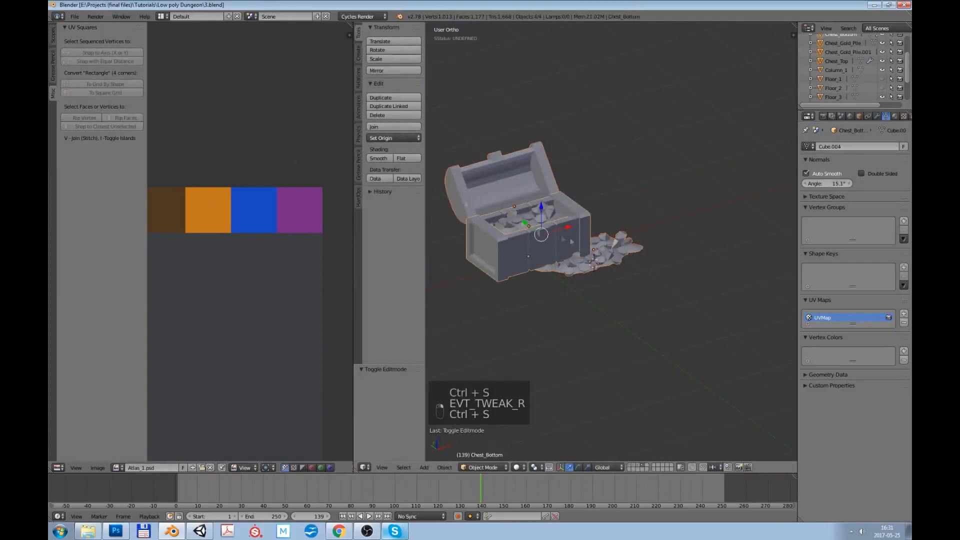
pyautogui.click(74, 16)
pyautogui.click(197, 217)
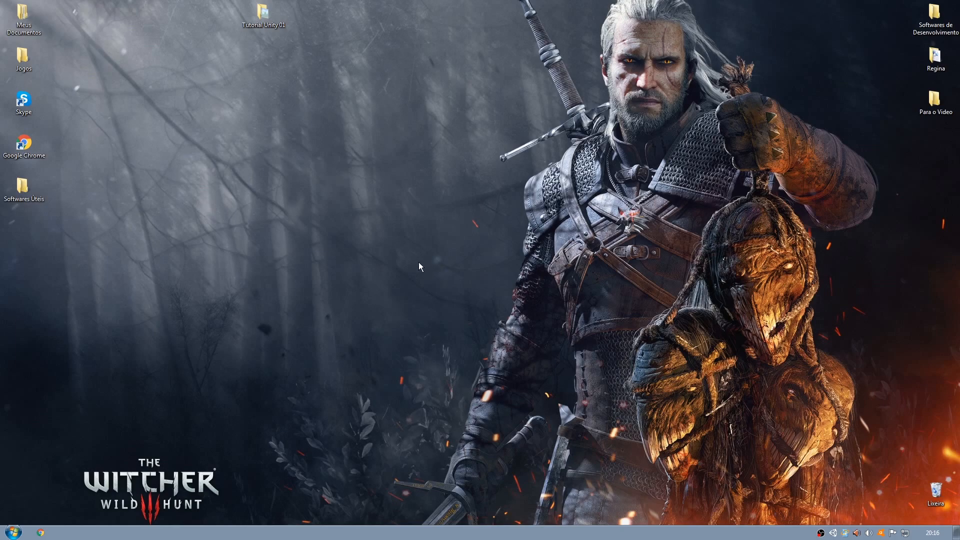
# Open Google Chrome, search for "unity", and open the "Download - Unity" page.
pyautogui.doubleClick(24, 145)
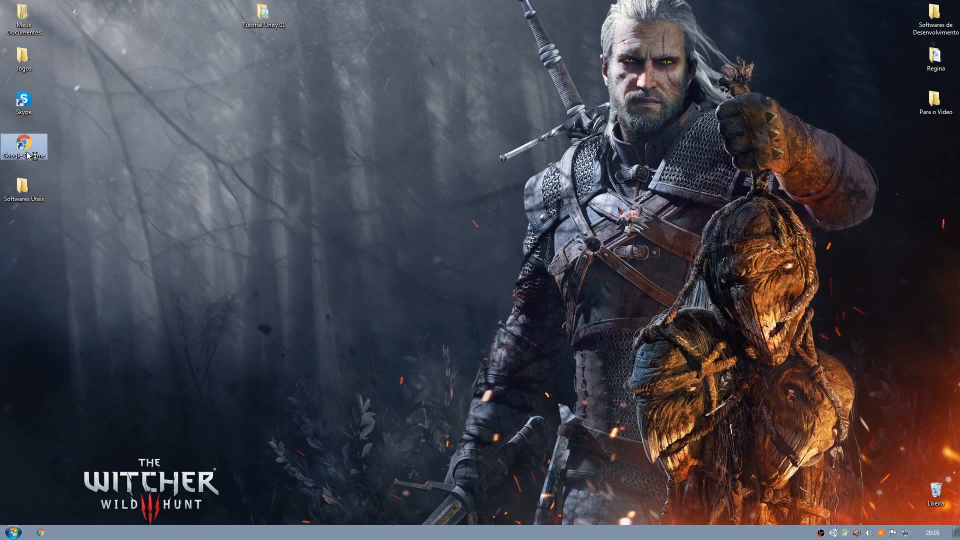
pyautogui.write('unity')
pyautogui.press('Return')
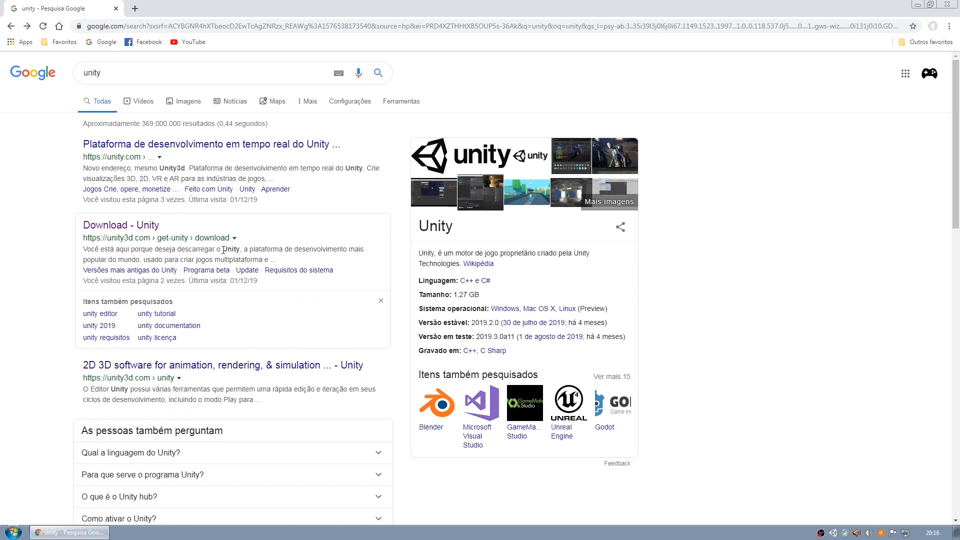
pyautogui.click(132, 230)
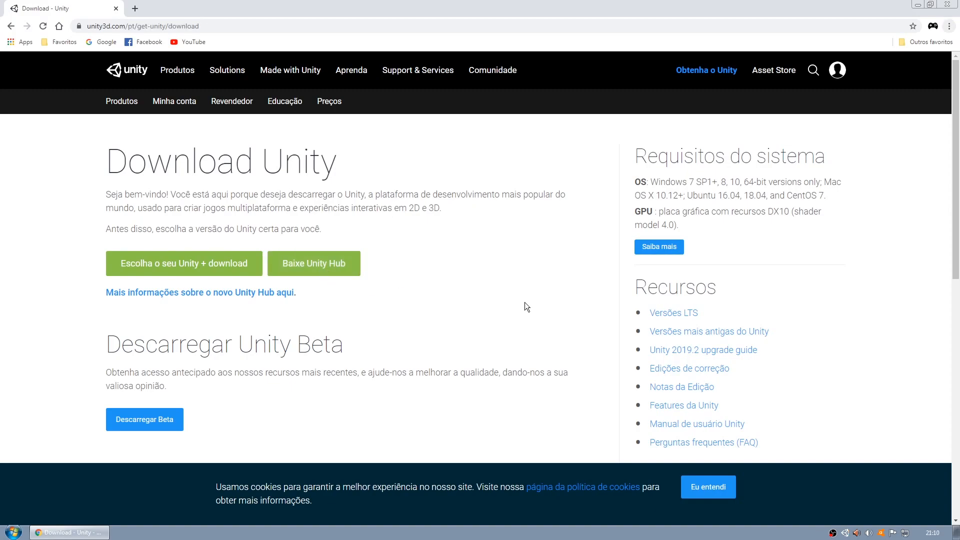
# Search Google for Photoshop in a new browser tab.
pyautogui.click(136, 9)
pyautogui.click(106, 42)
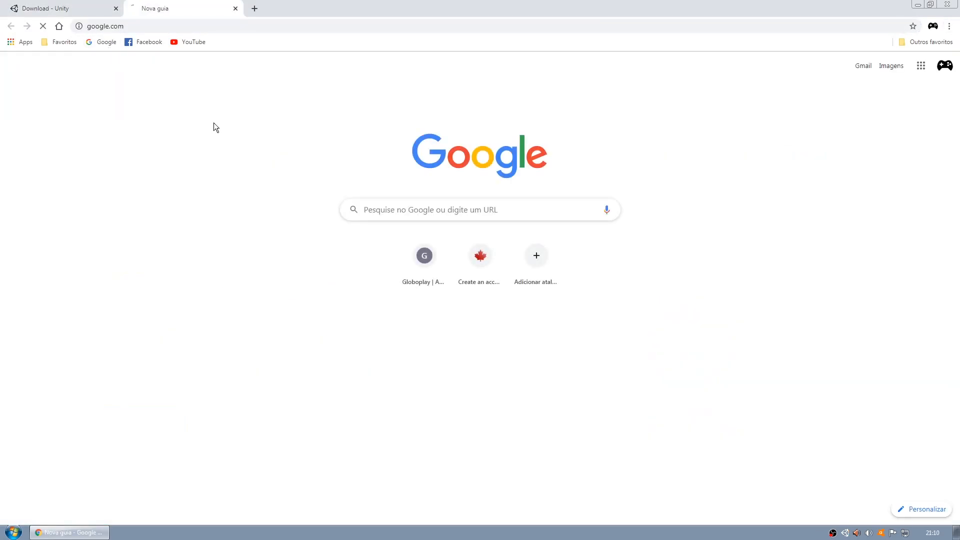
pyautogui.write('photos')
pyautogui.press('Down')
pyautogui.press('Return')
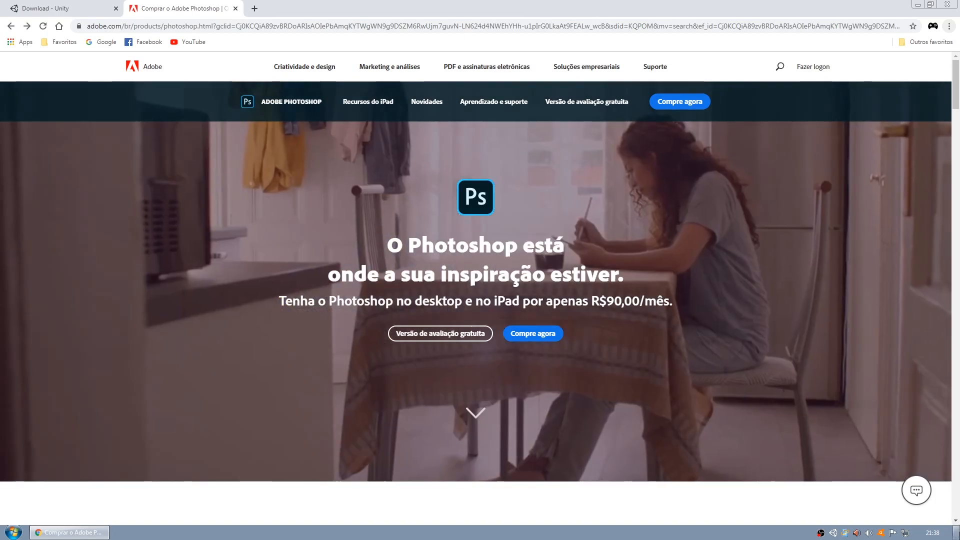
# Open the Softwares de Desenvolvimento folder on the desktop and launch Unity Hub from it.
pyautogui.click(957, 535)
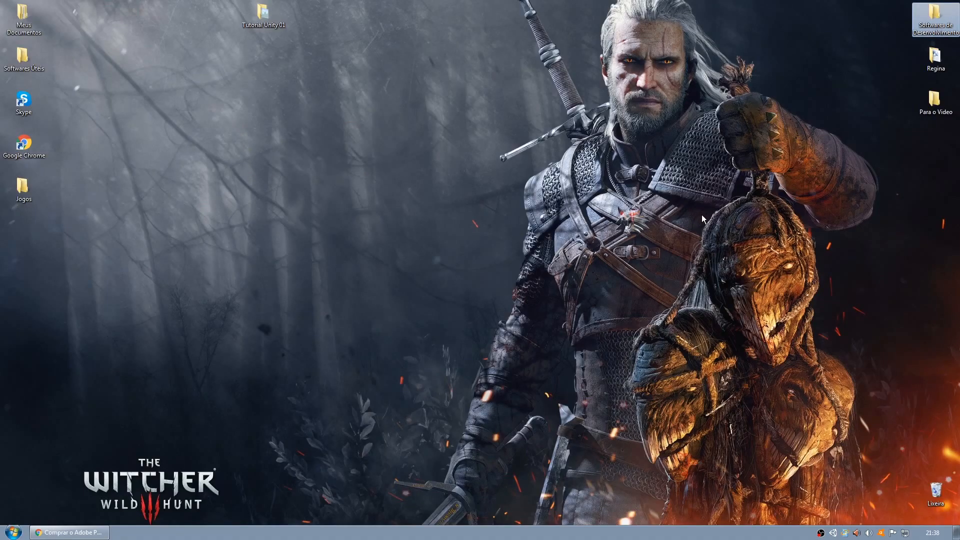
pyautogui.doubleClick(935, 24)
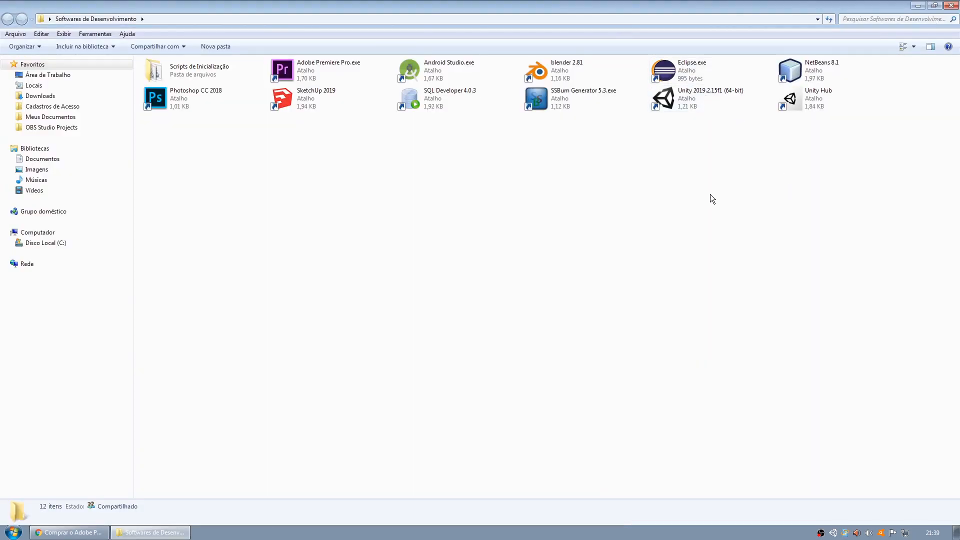
pyautogui.moveTo(855, 159); pyautogui.dragTo(728, 90)
pyautogui.moveTo(898, 205); pyautogui.dragTo(687, 103)
pyautogui.click(731, 152)
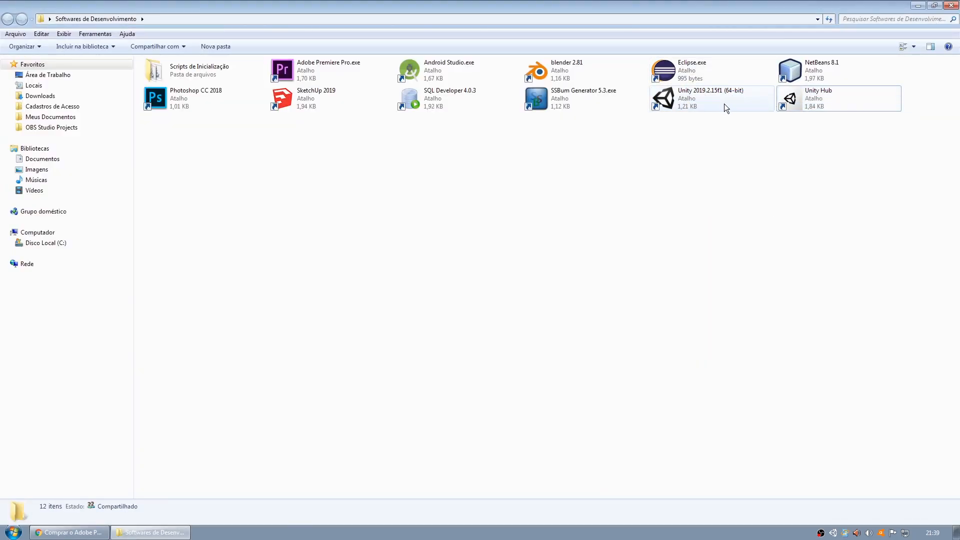
pyautogui.click(755, 107)
pyautogui.click(813, 102)
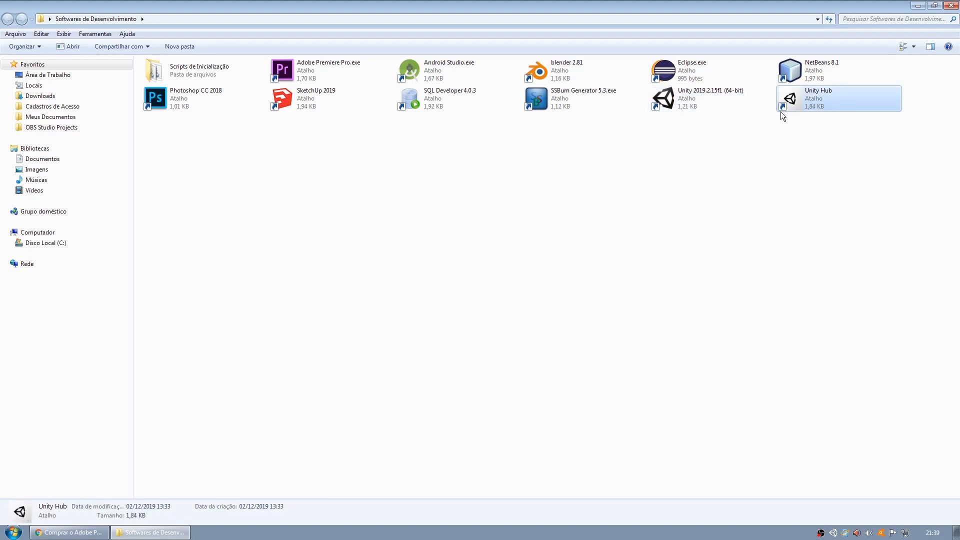
pyautogui.click(721, 106)
pyautogui.click(691, 95)
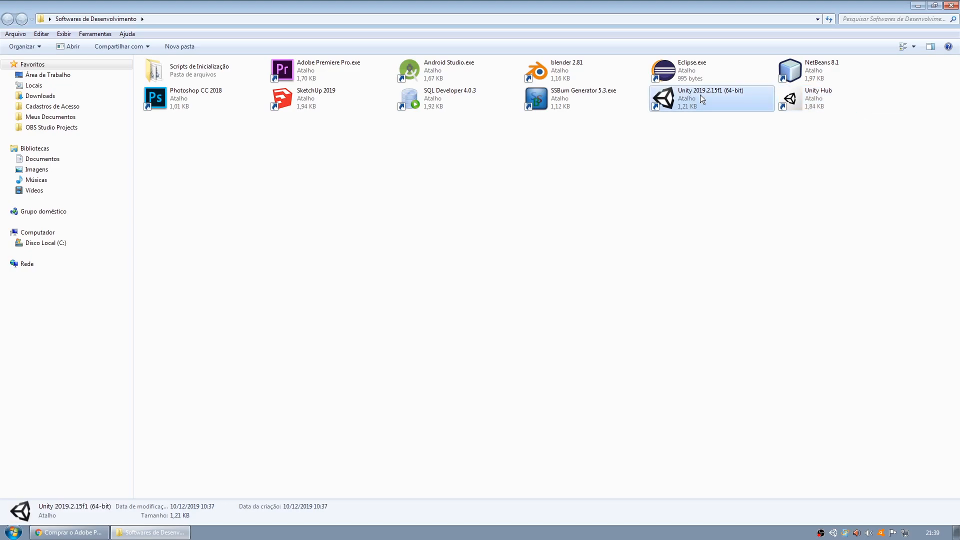
pyautogui.doubleClick(847, 100)
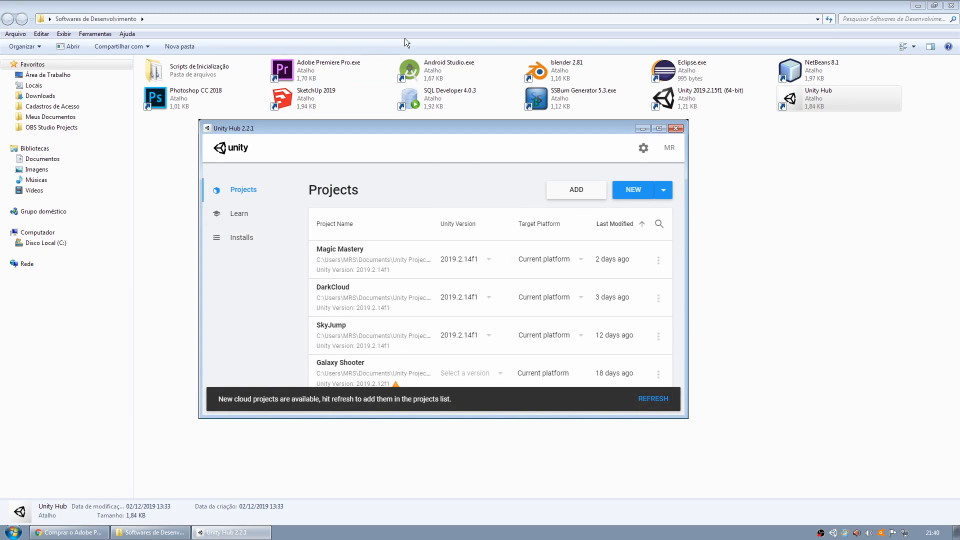
# Look through the project list and the Unity version of each project.
pyautogui.scroll(-1, 395, 280)
pyautogui.scroll(1, 395, 241)
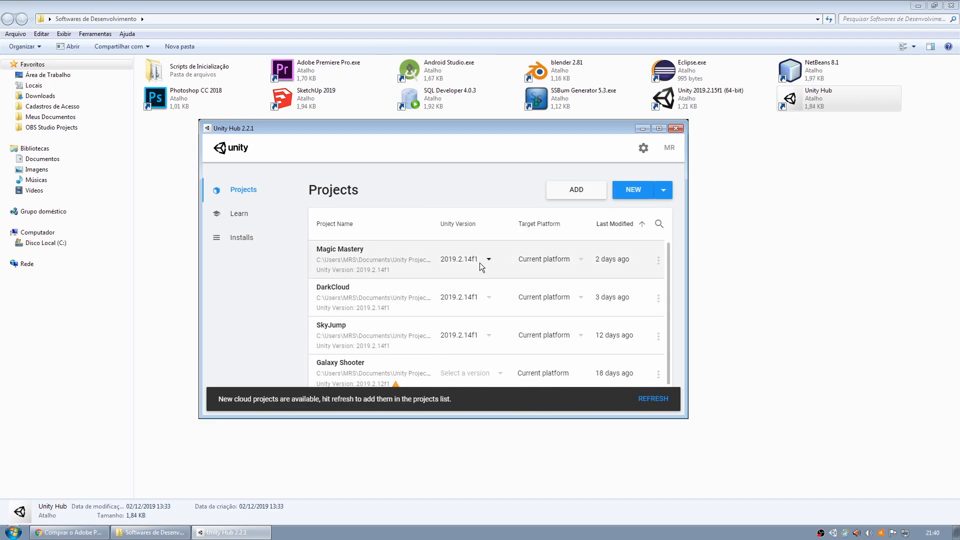
pyautogui.scroll(-1, 410, 327)
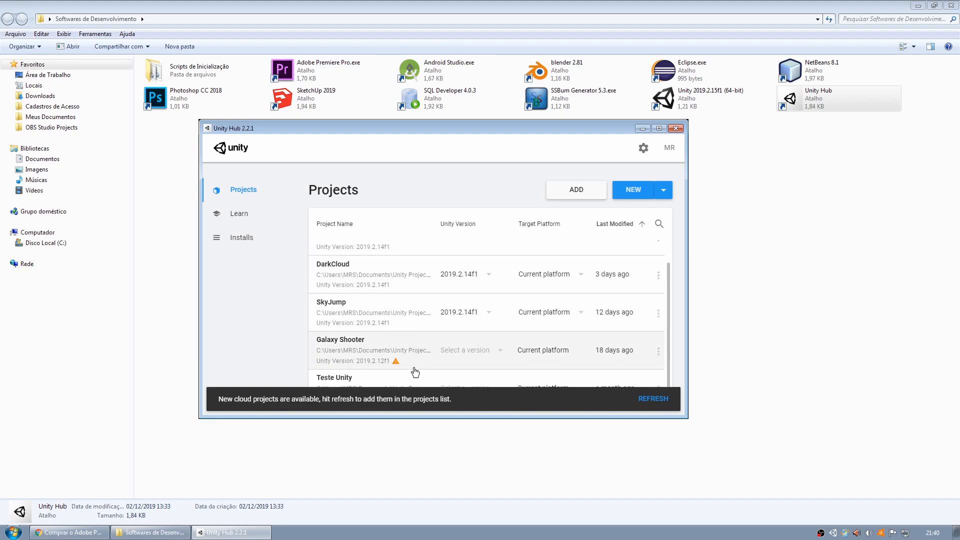
pyautogui.scroll(1, 414, 330)
pyautogui.scroll(-1, 414, 363)
pyautogui.scroll(1, 418, 350)
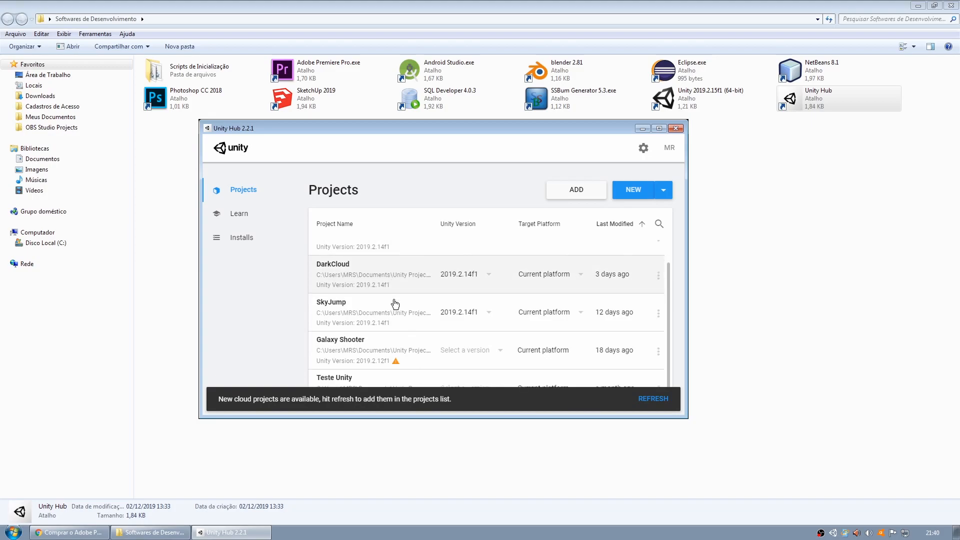
pyautogui.scroll(-1, 421, 303)
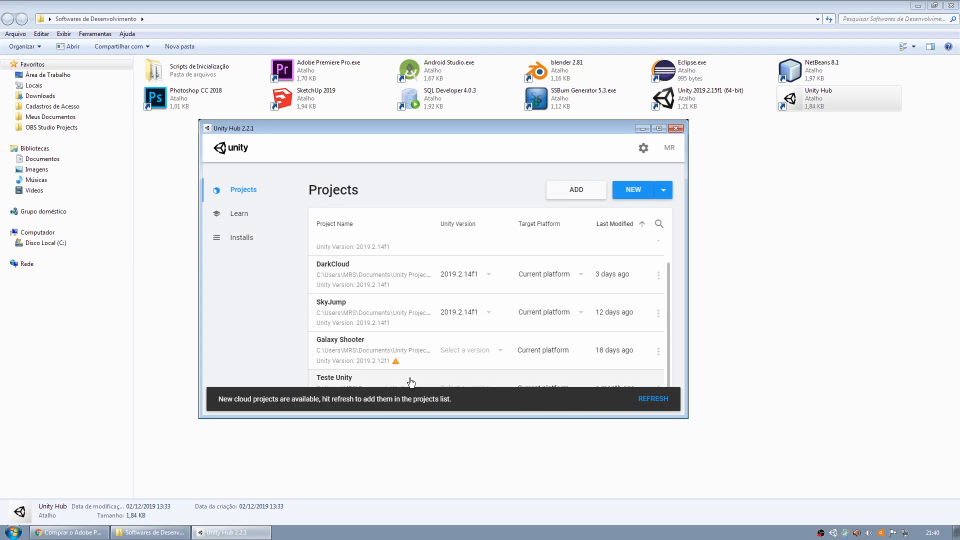
pyautogui.scroll(1, 419, 315)
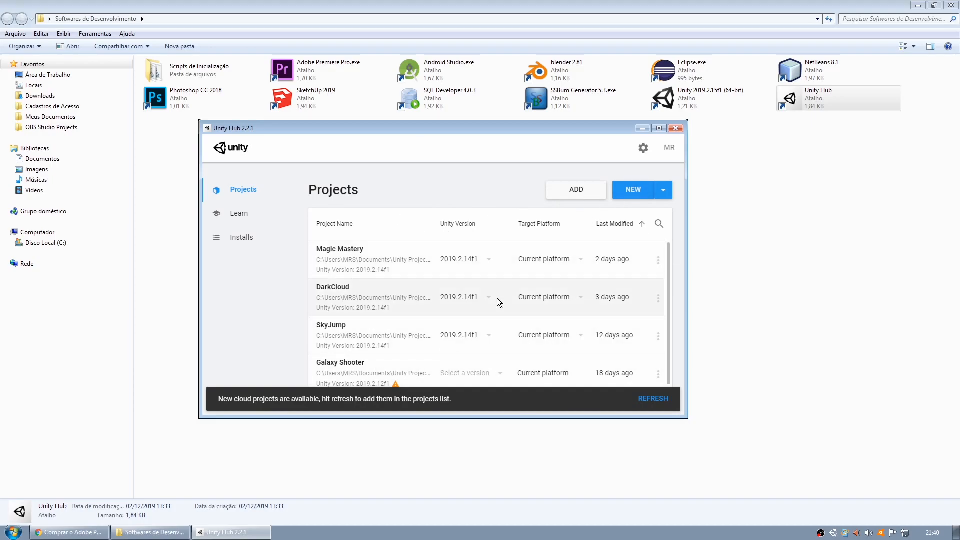
# Examine which installed Unity versions are offered for creating a new project.
pyautogui.click(667, 196)
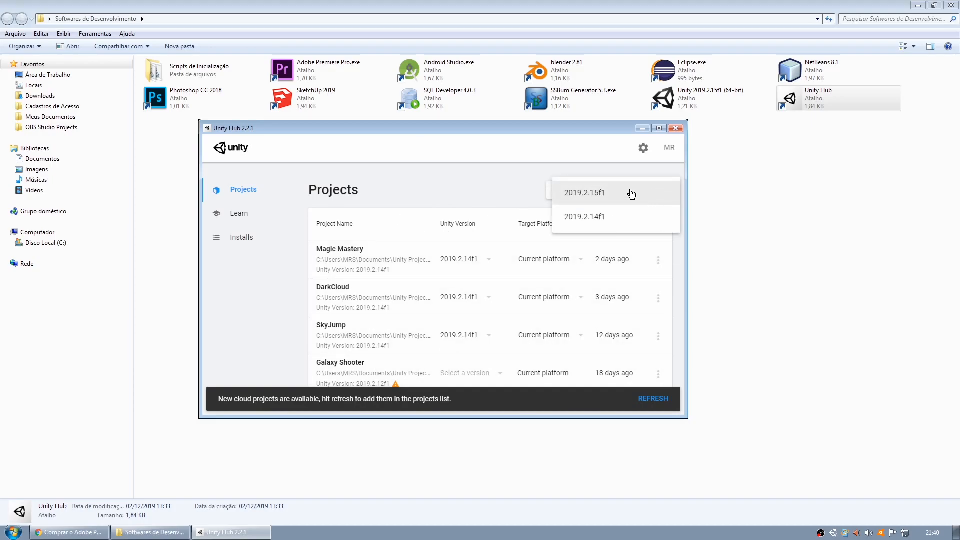
pyautogui.click(628, 165)
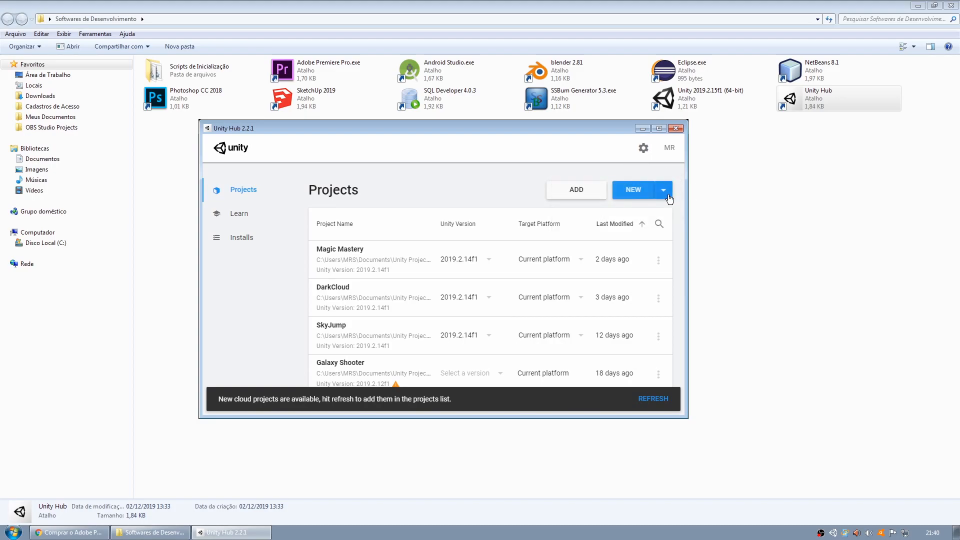
pyautogui.click(668, 197)
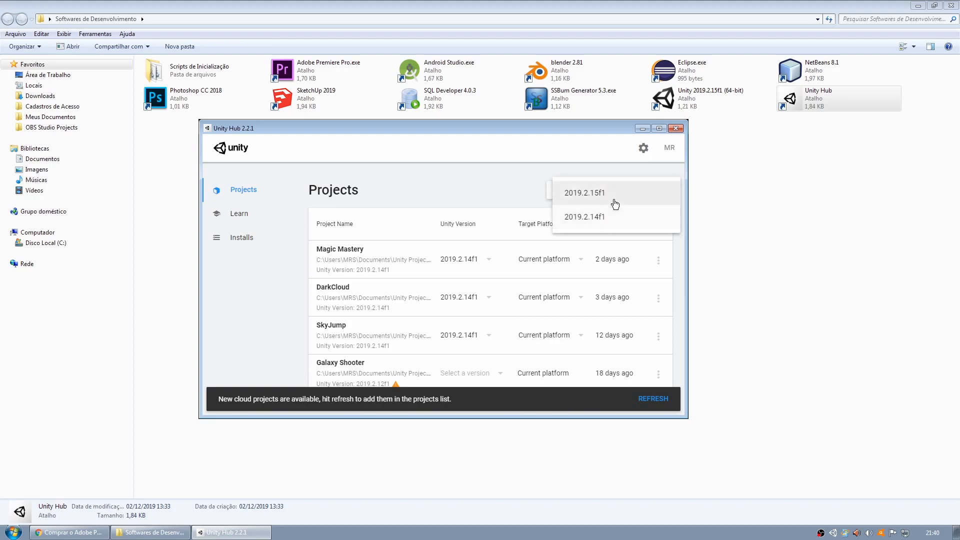
pyautogui.click(626, 167)
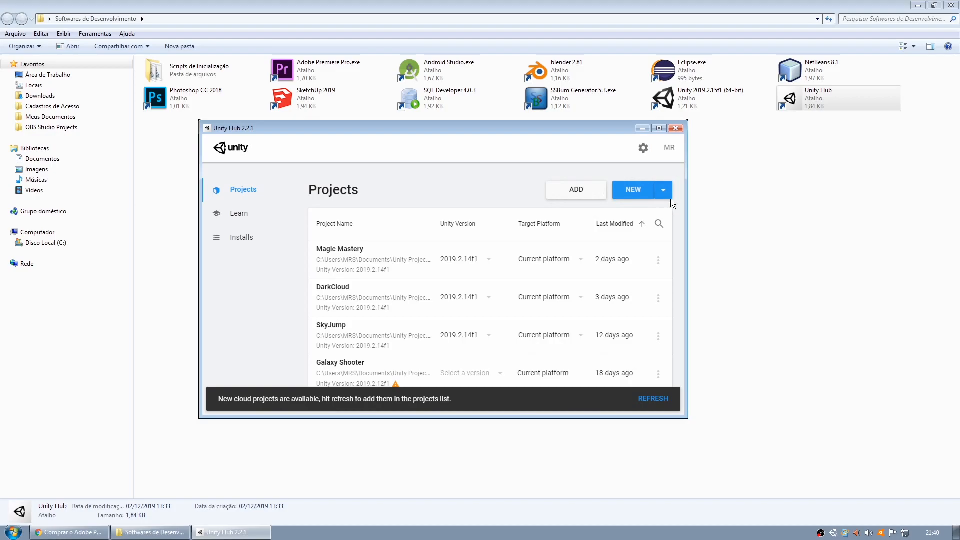
pyautogui.click(668, 198)
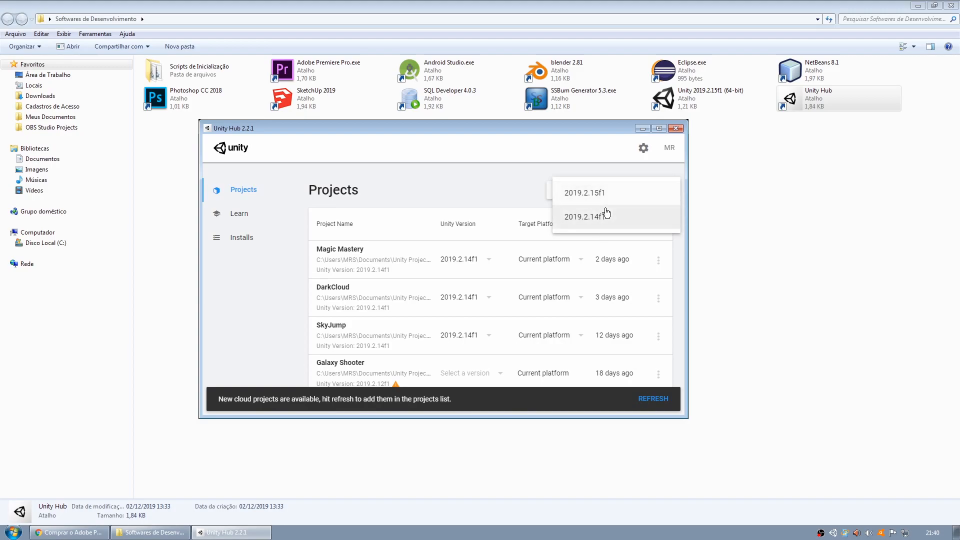
pyautogui.click(603, 150)
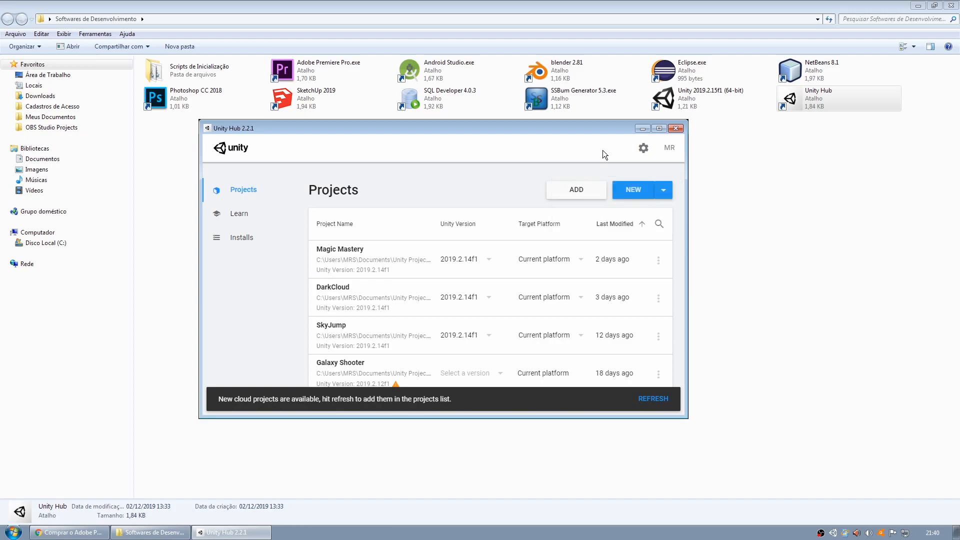
pyautogui.click(664, 190)
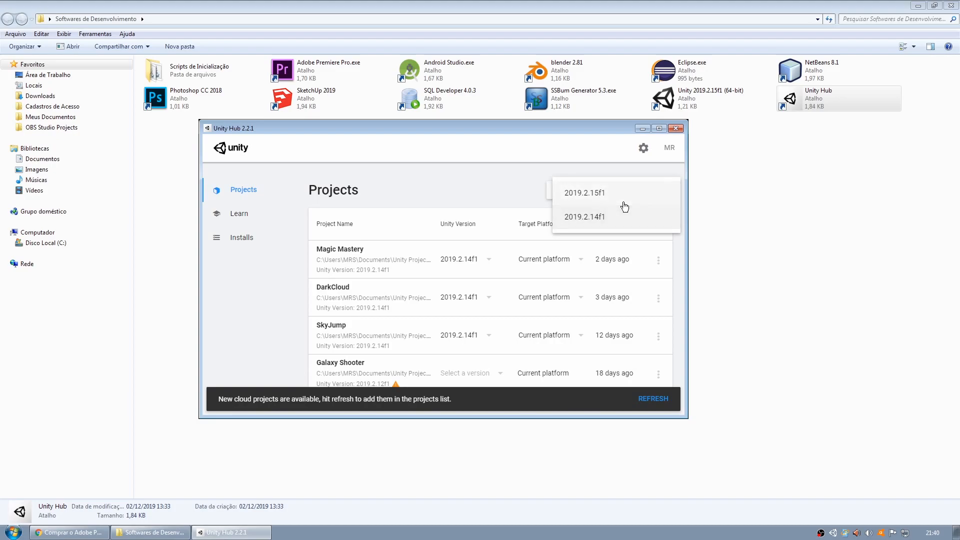
pyautogui.click(618, 156)
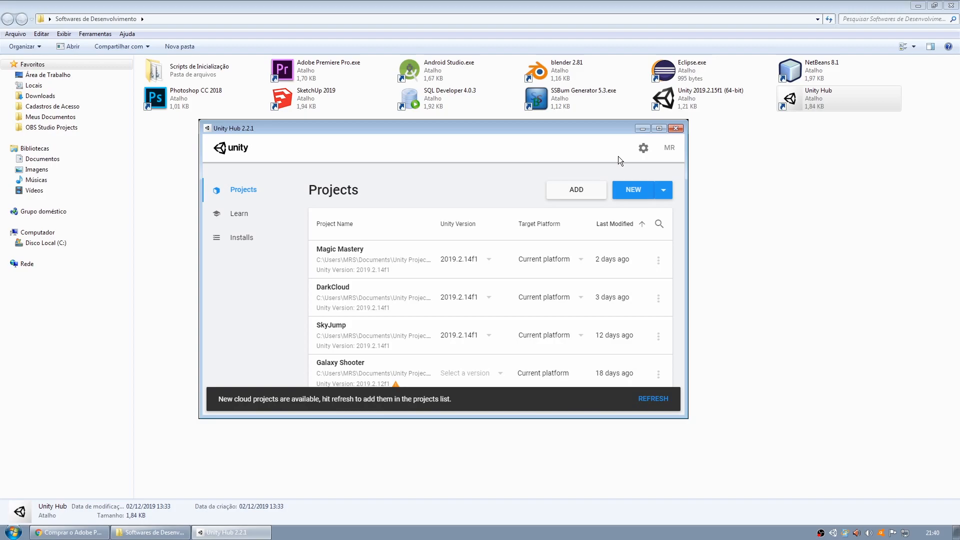
pyautogui.click(663, 190)
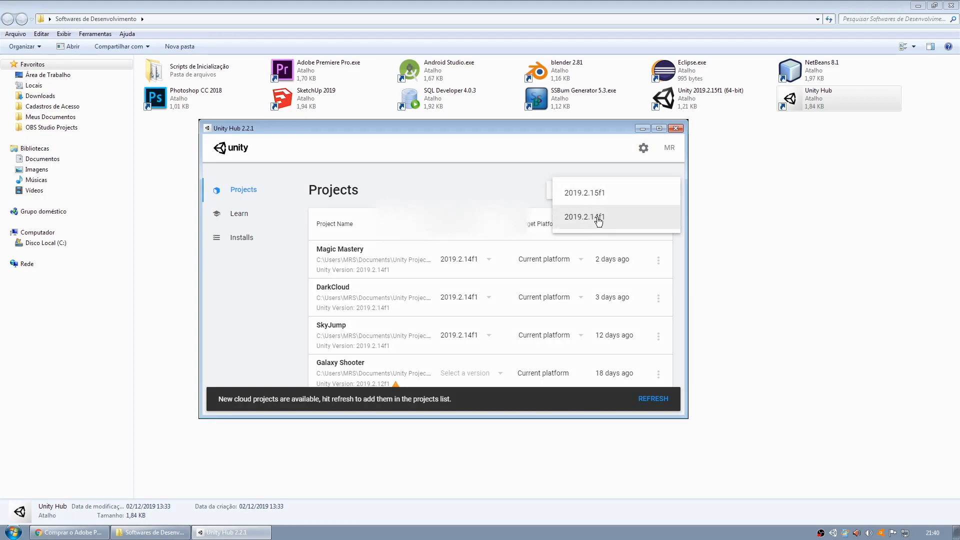
pyautogui.click(610, 168)
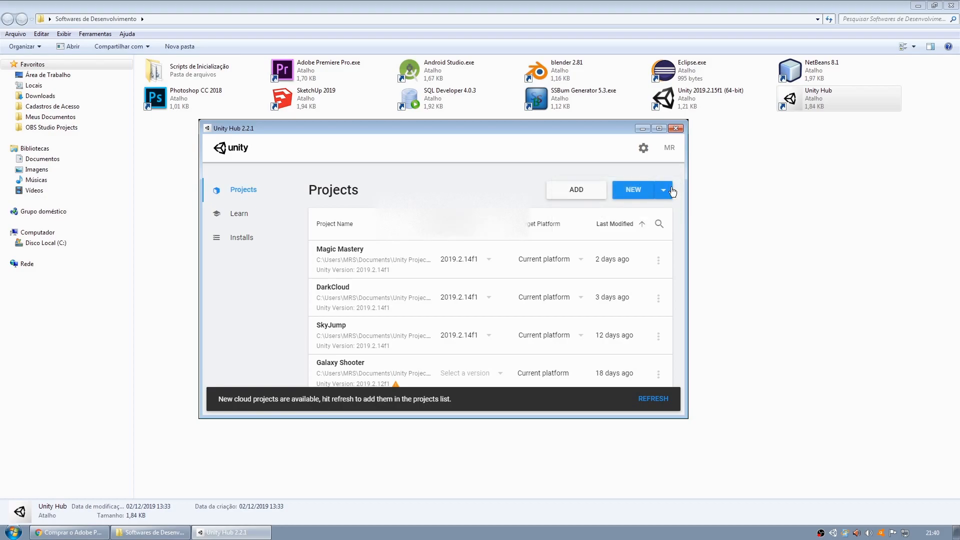
# Start a new project with Unity 2019.2.15f1 and choose the 3D With Extras template.
pyautogui.click(651, 194)
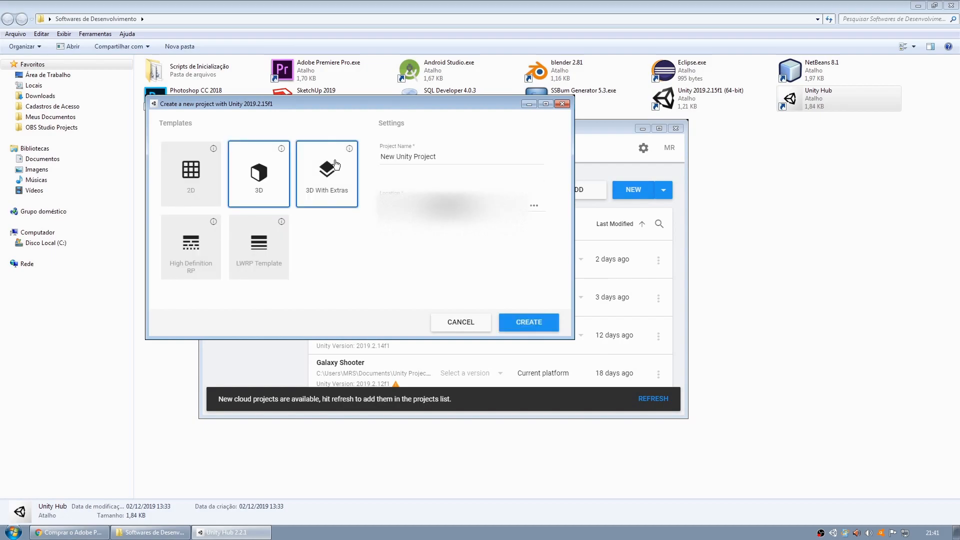
pyautogui.click(205, 181)
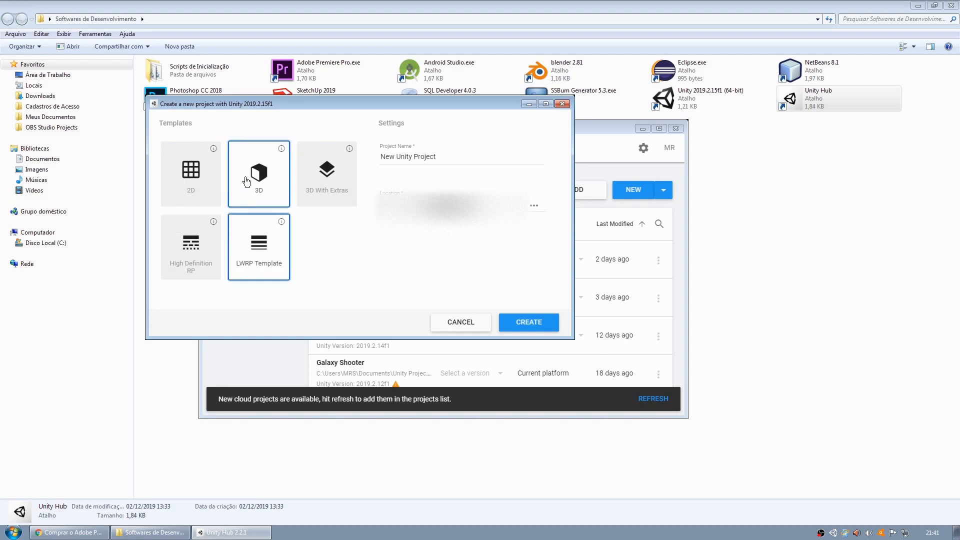
pyautogui.click(327, 173)
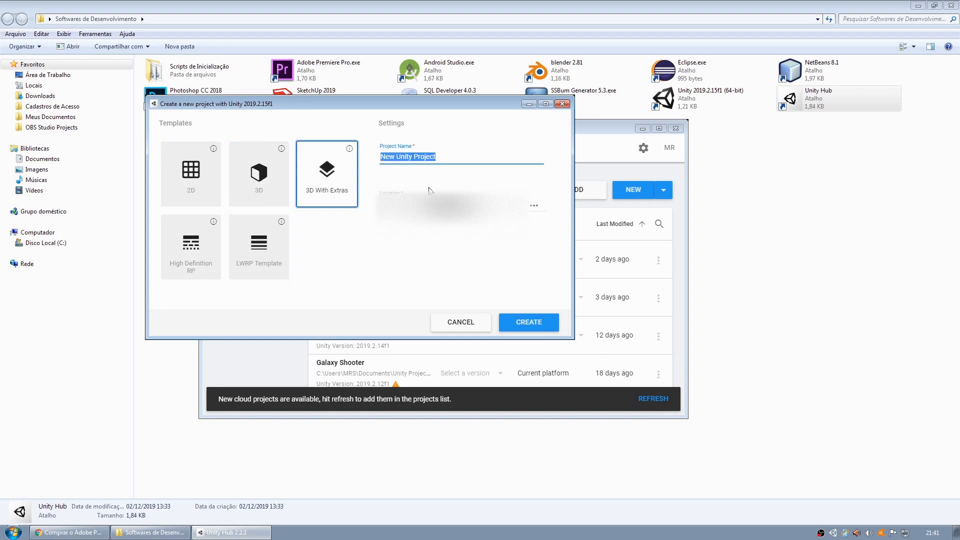
# Name the project Tutorial_01, choose the 2D template and create the project.
pyautogui.write('Tutorial_01')
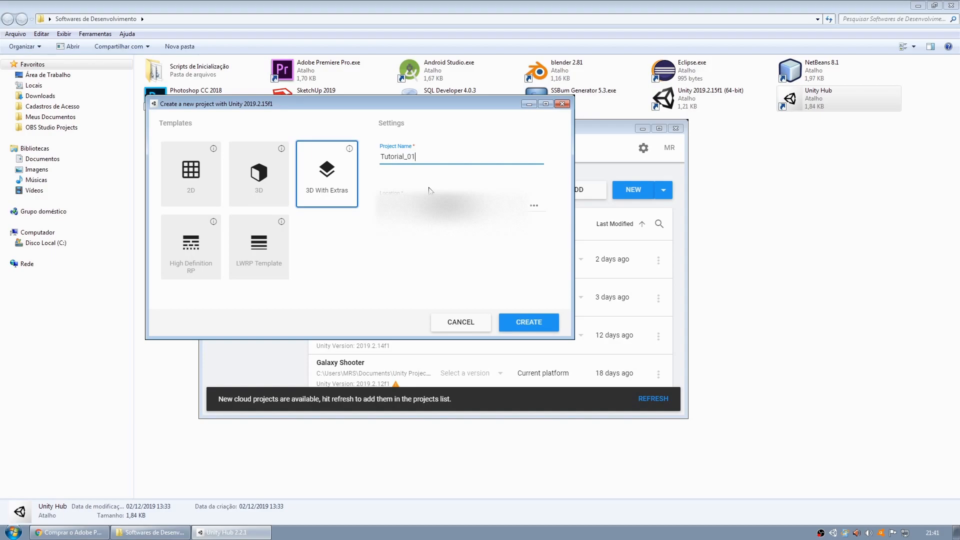
pyautogui.click(270, 165)
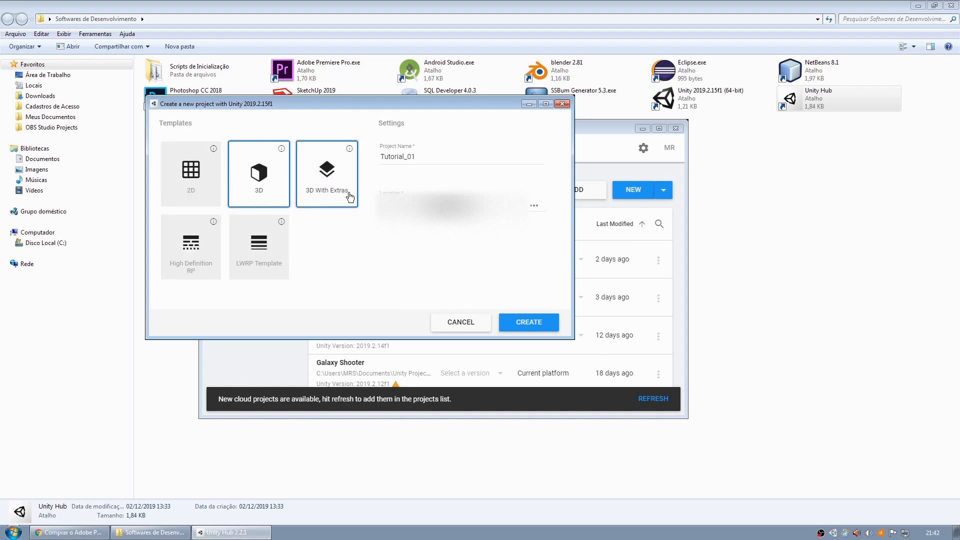
pyautogui.click(190, 175)
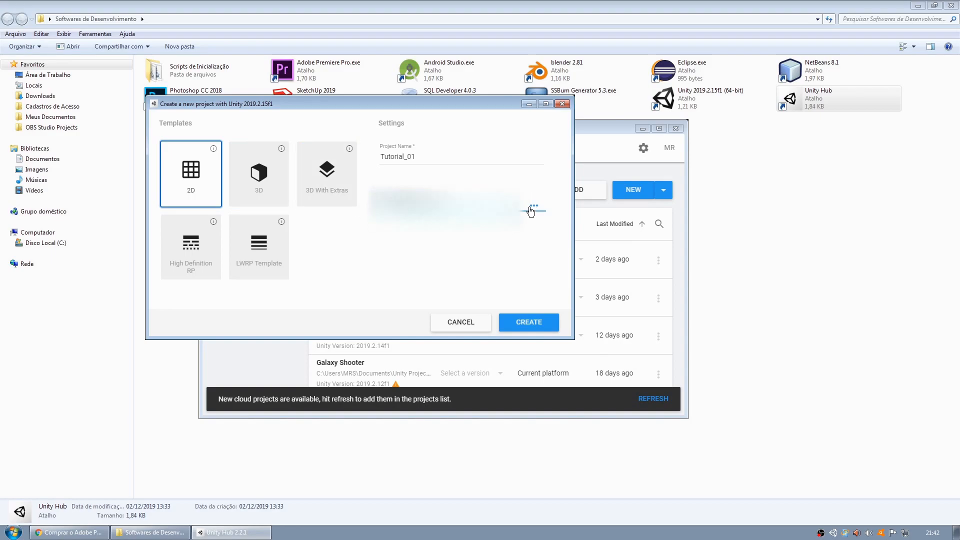
pyautogui.click(517, 322)
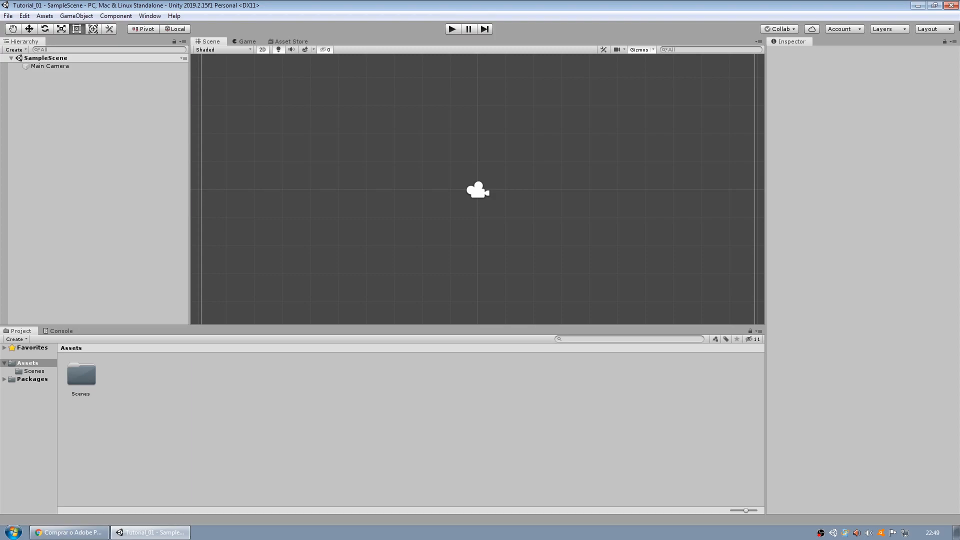
# Apply the Tall window layout and compare the Scene and Game views.
pyautogui.click(947, 29)
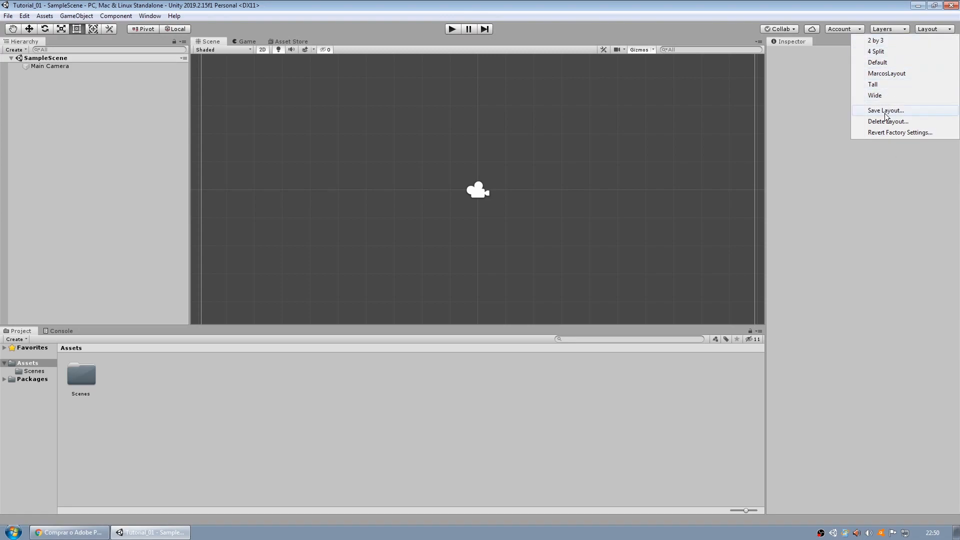
pyautogui.click(886, 85)
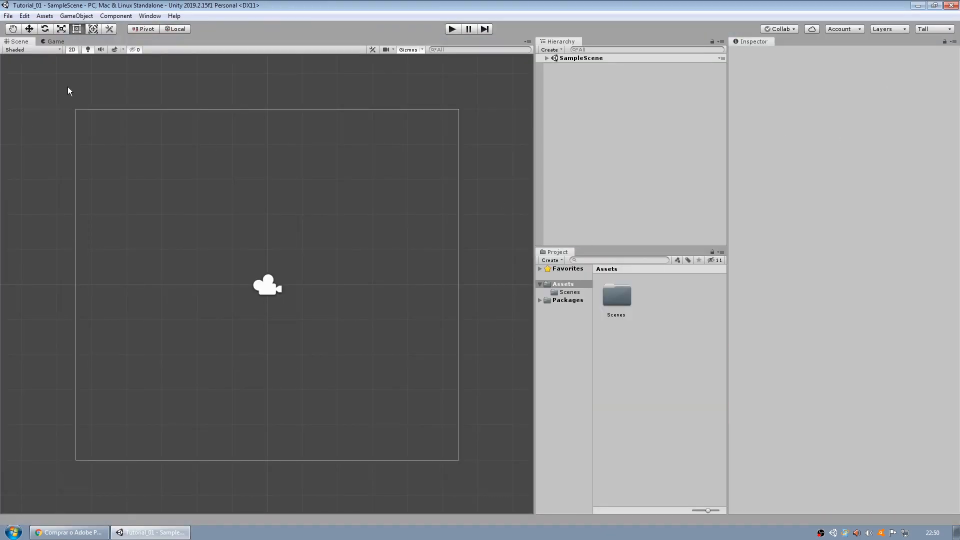
pyautogui.click(56, 41)
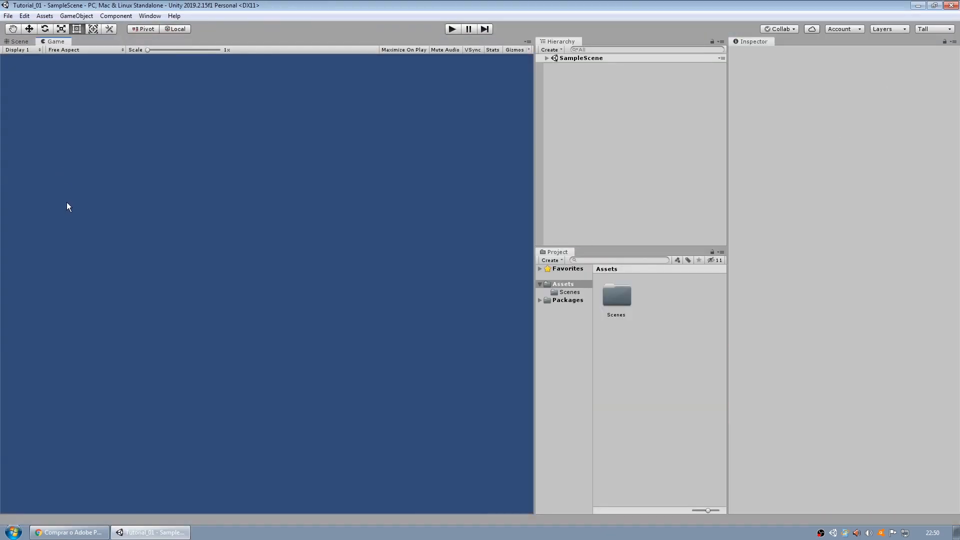
pyautogui.click(19, 41)
pyautogui.click(47, 43)
pyautogui.click(20, 43)
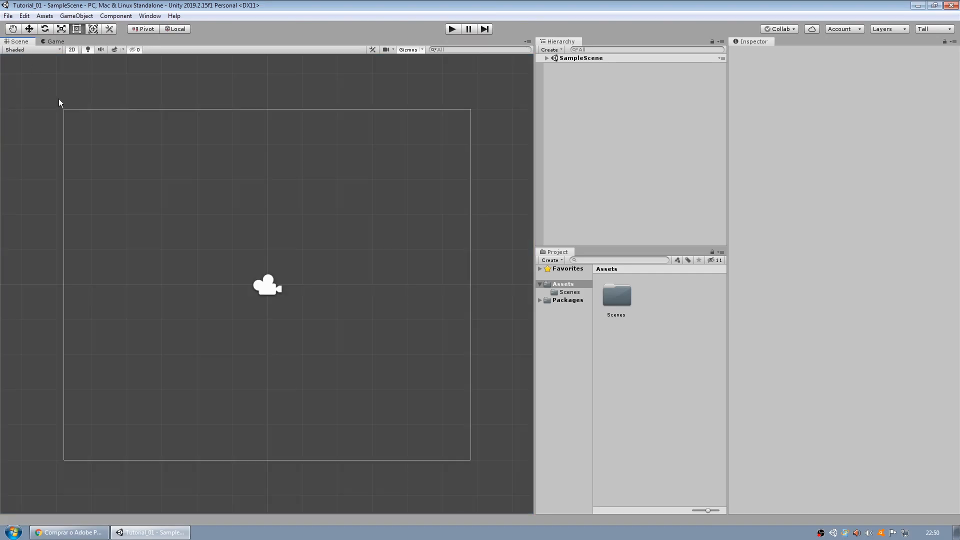
pyautogui.click(55, 42)
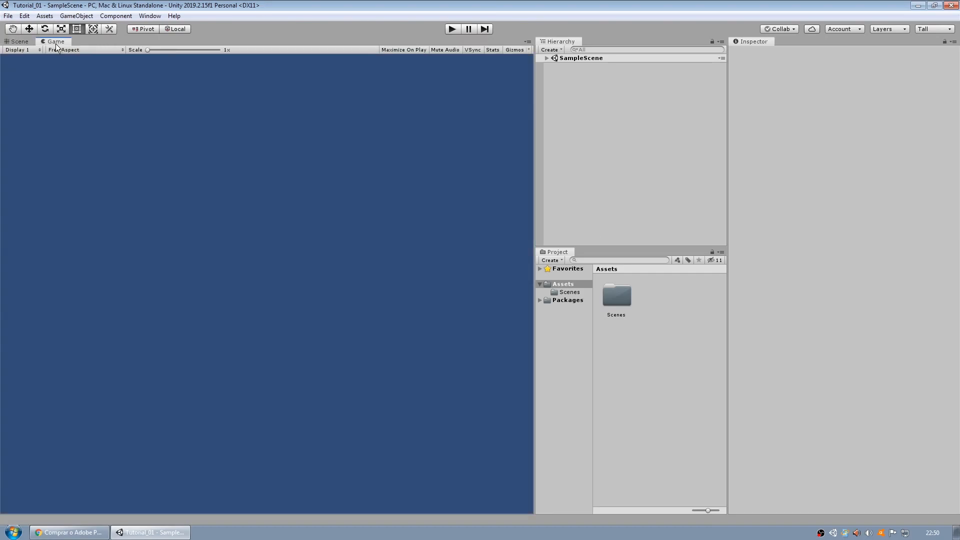
# Dock the Game view below the Scene view and enlarge it to about half of the shared height.
pyautogui.moveTo(64, 41); pyautogui.dragTo(409, 413)
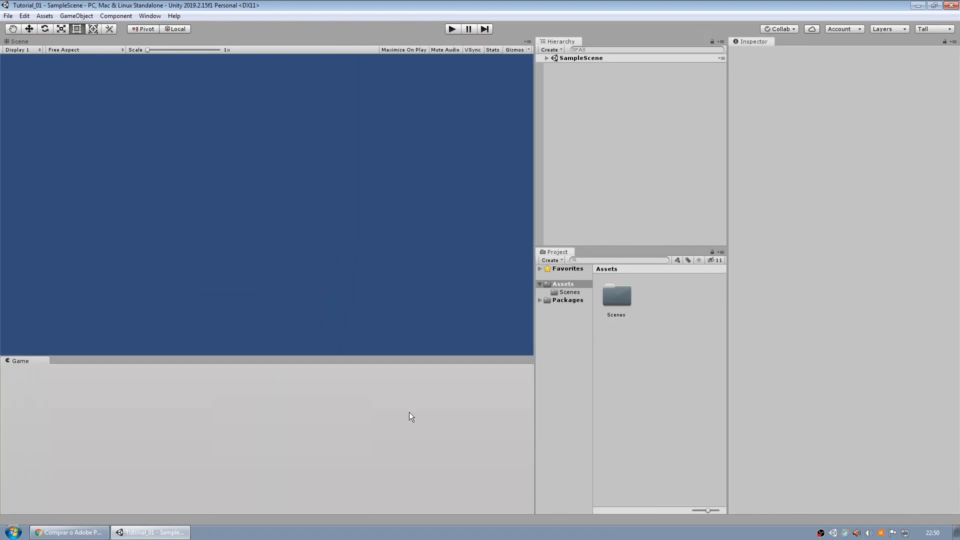
pyautogui.moveTo(11, 361); pyautogui.dragTo(269, 380)
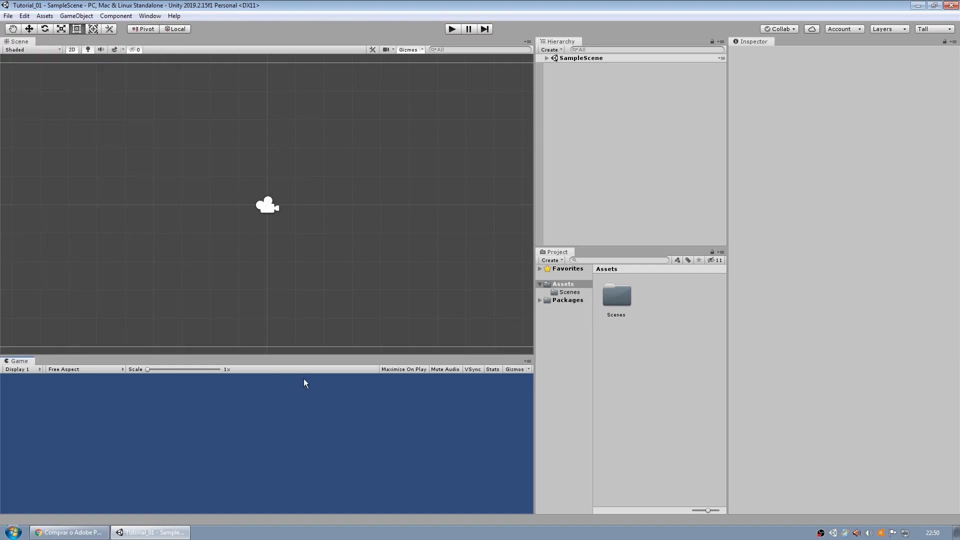
pyautogui.moveTo(322, 355); pyautogui.dragTo(368, 247)
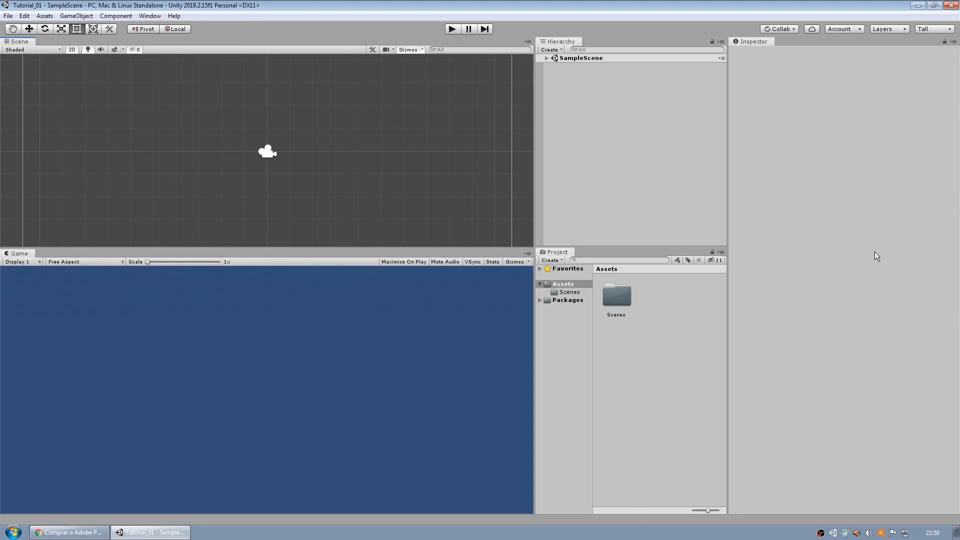
pyautogui.click(935, 29)
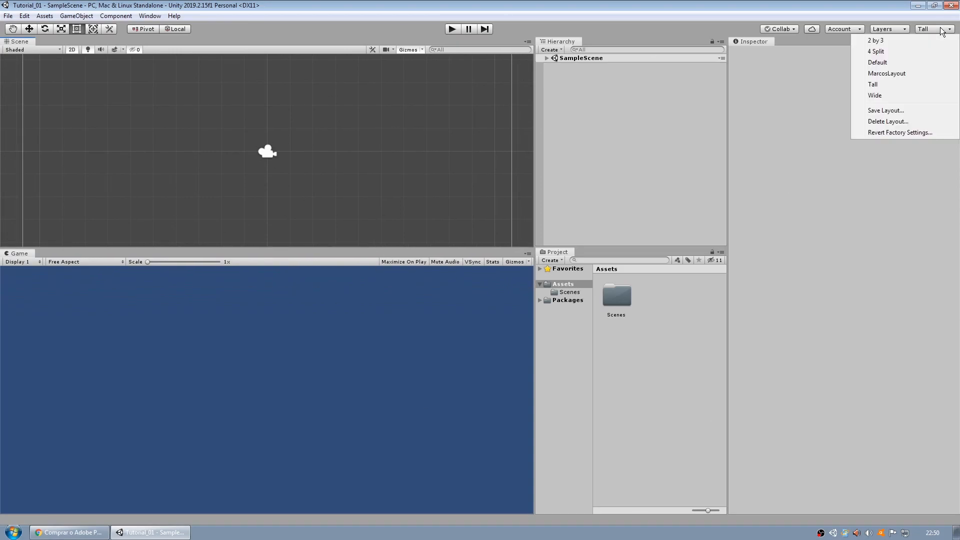
pyautogui.click(827, 247)
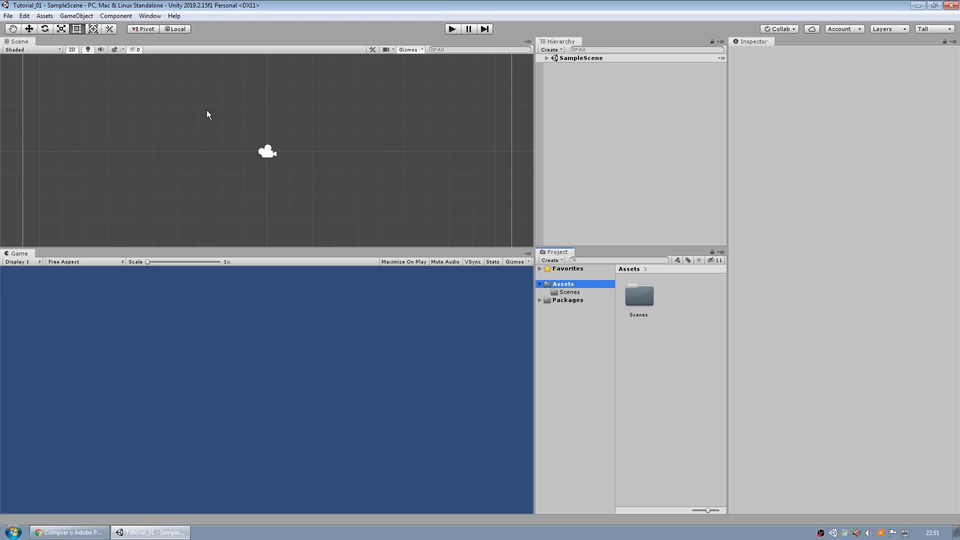
# Make the Scene and Hierarchy areas slightly taller than the Game and Project areas beneath them.
pyautogui.scroll(-8, 250, 125)
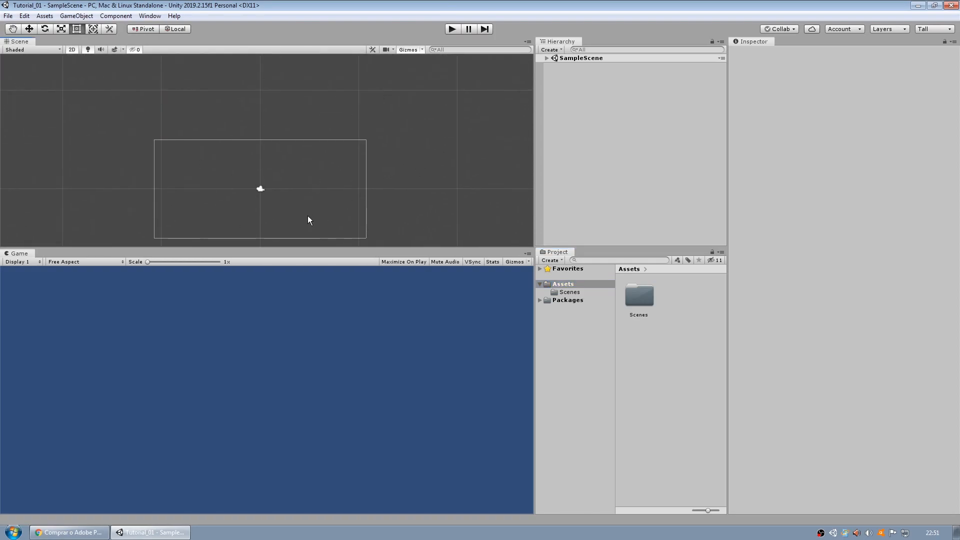
pyautogui.moveTo(634, 249); pyautogui.dragTo(633, 279)
pyautogui.moveTo(497, 248); pyautogui.dragTo(503, 275)
pyautogui.scroll(2, 305, 162)
pyautogui.scroll(-4, 336, 172)
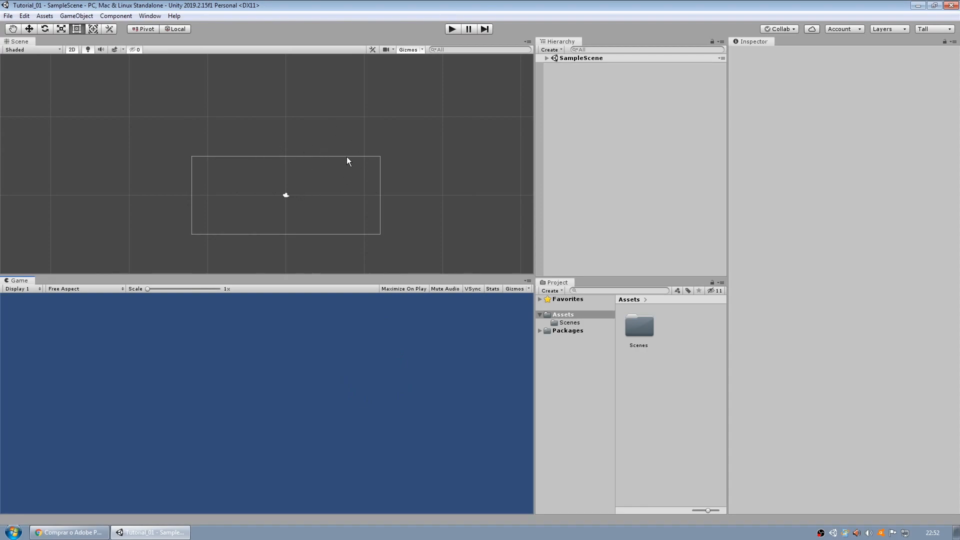
# Expand SampleScene in the Hierarchy to list its objects and select the scene.
pyautogui.click(547, 58)
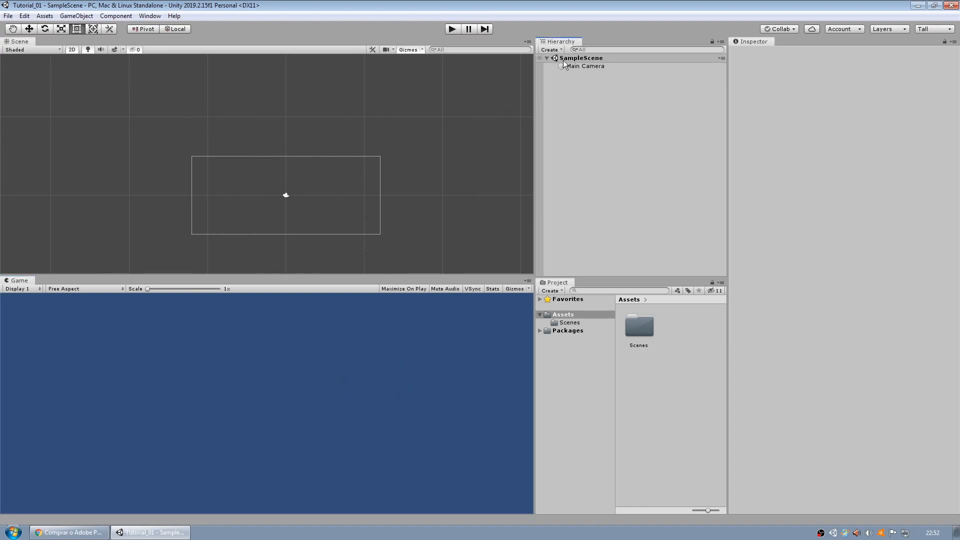
pyautogui.click(547, 58)
pyautogui.click(546, 59)
pyautogui.click(566, 59)
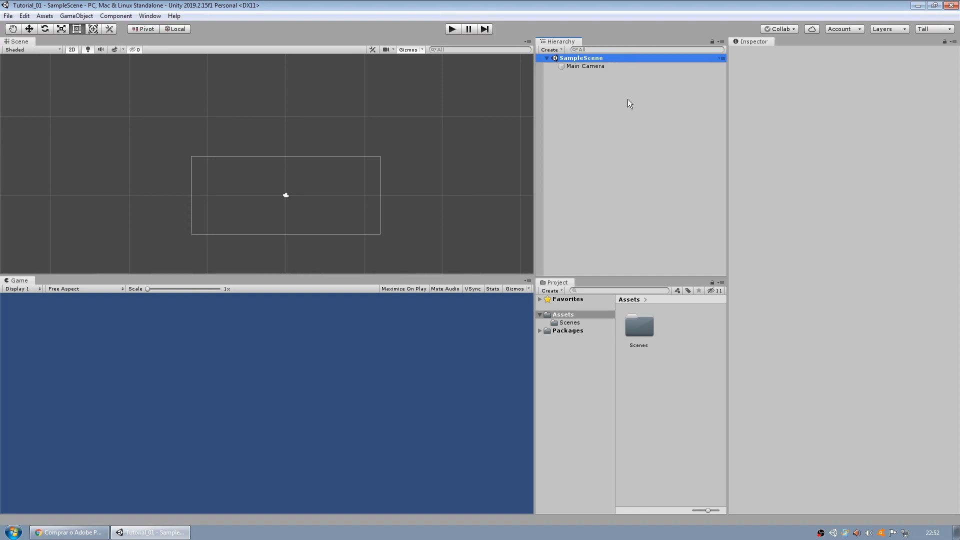
# Add a 3D cube to SampleScene and compare how it appears in the Scene and Game views.
pyautogui.rightClick(601, 151)
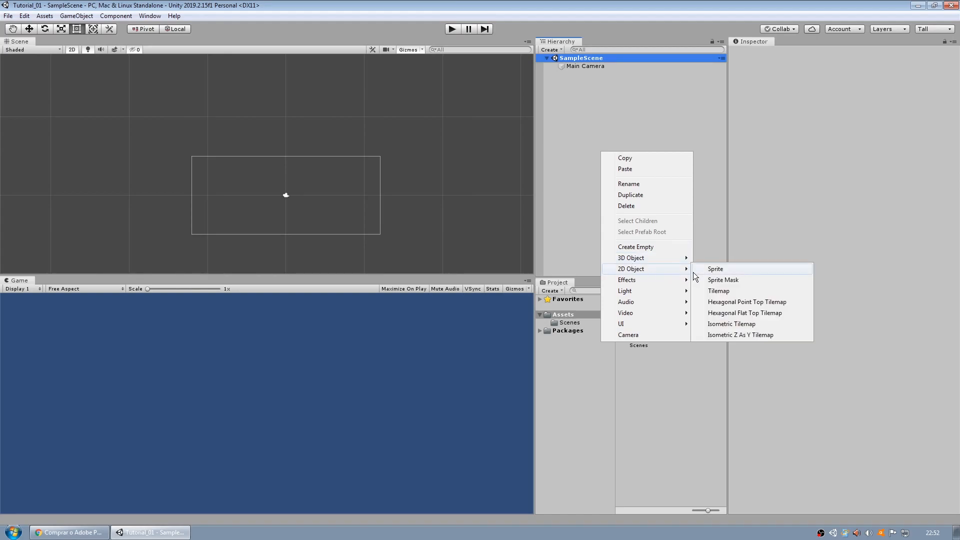
pyautogui.click(714, 257)
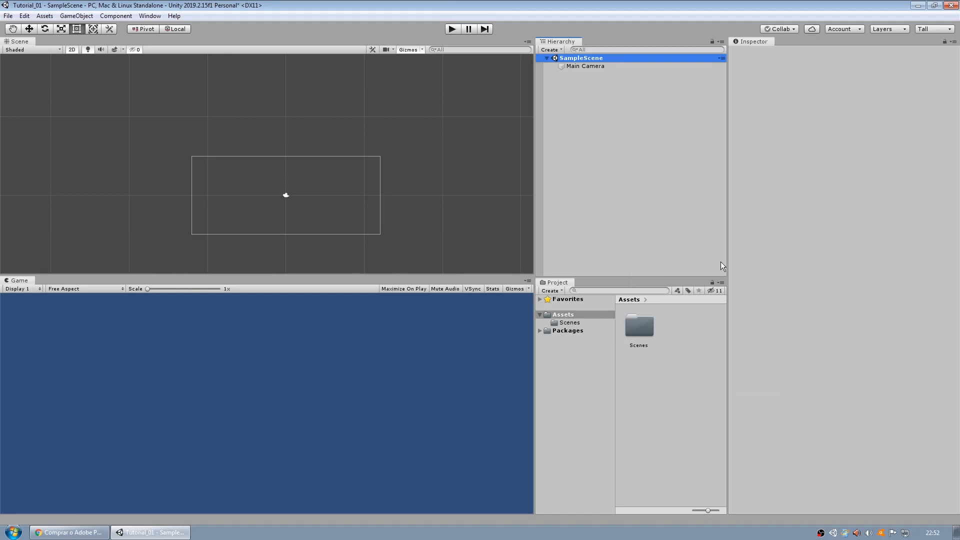
pyautogui.scroll(5, 311, 180)
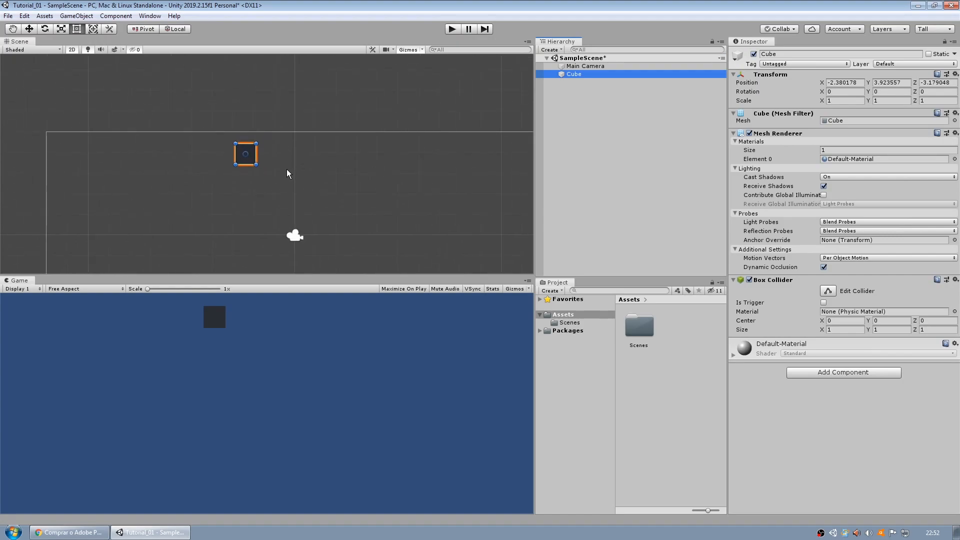
pyautogui.click(344, 166)
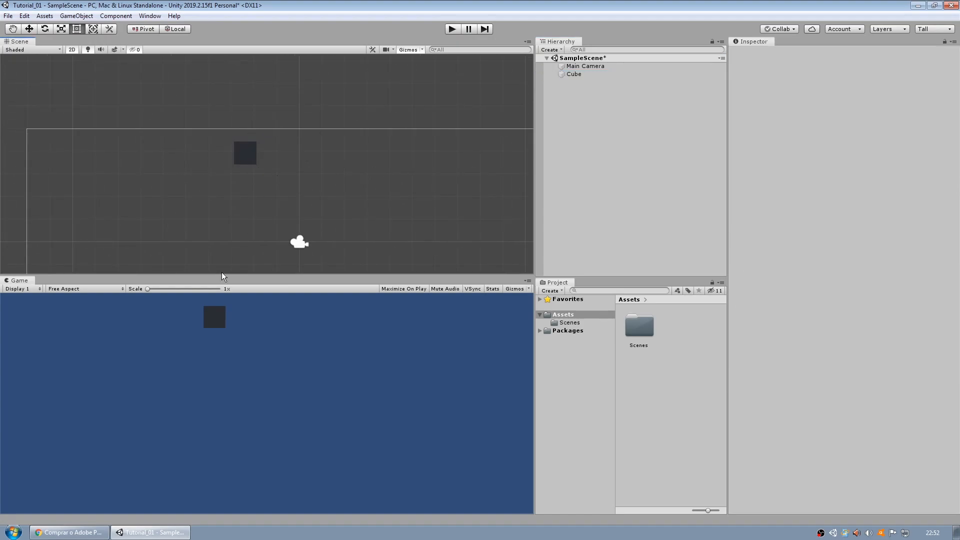
pyautogui.scroll(-3, 322, 186)
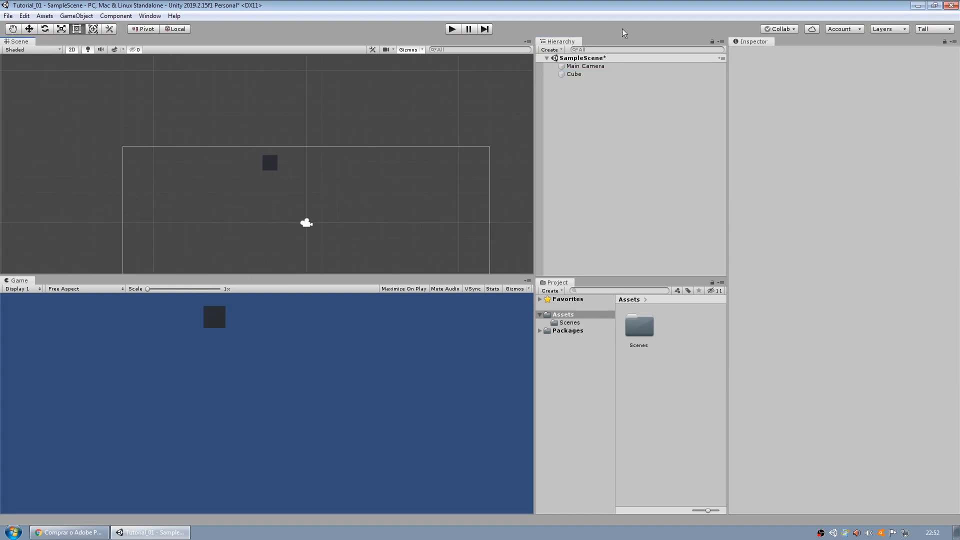
# Select the cube and examine its transform, mesh renderer and box collider properties.
pyautogui.click(595, 74)
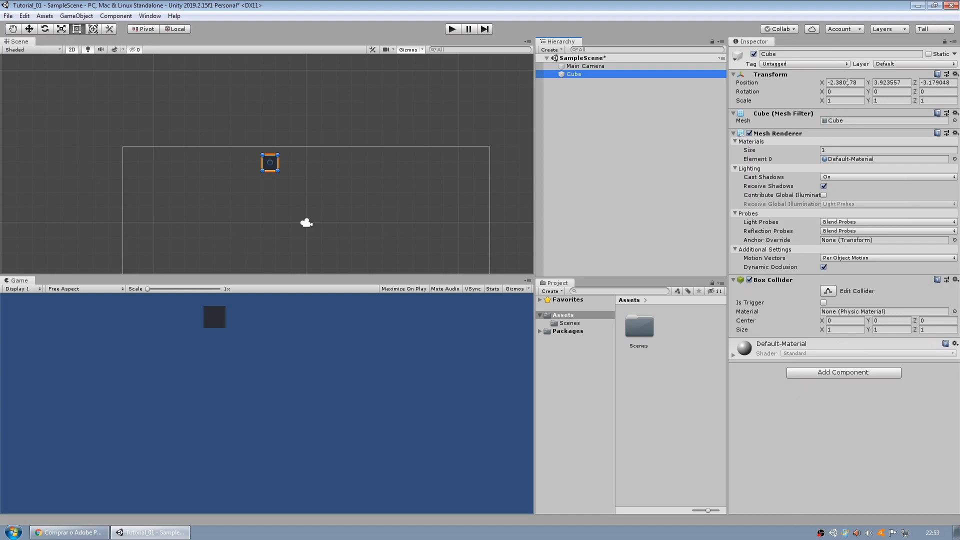
pyautogui.click(602, 127)
pyautogui.click(632, 75)
pyautogui.scroll(2, 222, 169)
pyautogui.scroll(-4, 239, 165)
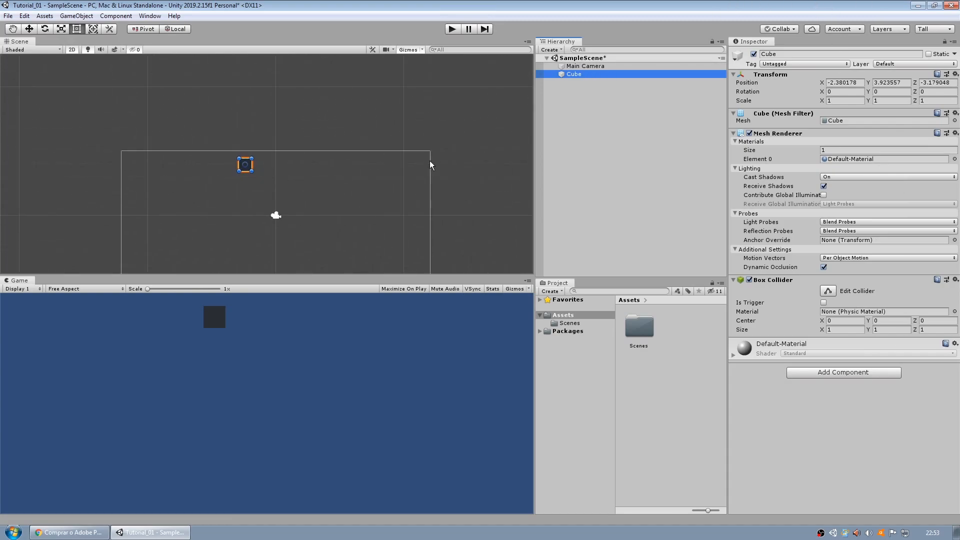
pyautogui.scroll(5, 248, 150)
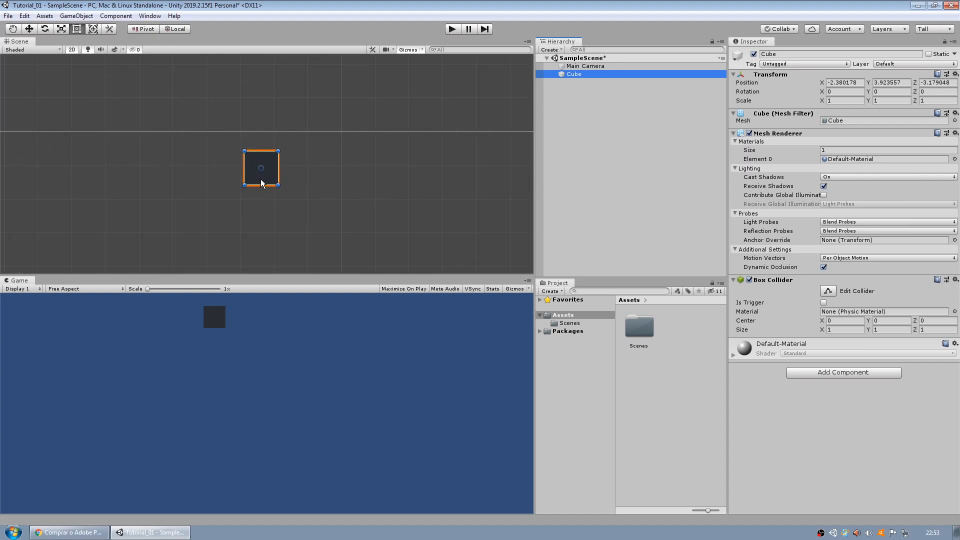
# Examine the cube up close and from afar in the Scene view, checking its selection outline.
pyautogui.click(366, 189)
pyautogui.scroll(3, 290, 178)
pyautogui.moveTo(322, 155); pyautogui.dragTo(334, 171, button='middle')
pyautogui.scroll(1, 292, 176)
pyautogui.scroll(-9, 290, 177)
pyautogui.scroll(18, 238, 189)
pyautogui.scroll(-10, 250, 173)
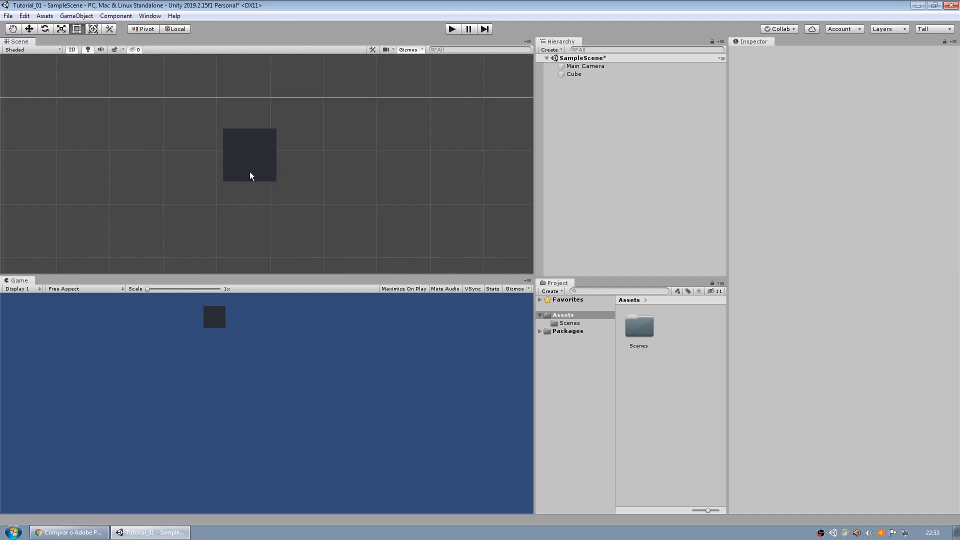
pyautogui.scroll(-10, 250, 176)
pyautogui.scroll(3, 251, 175)
pyautogui.scroll(8, 251, 176)
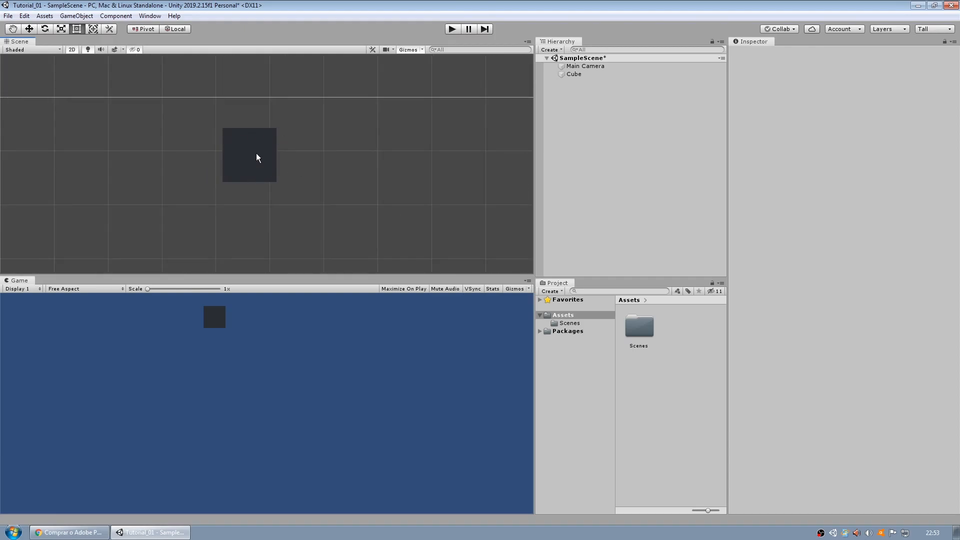
pyautogui.click(239, 160)
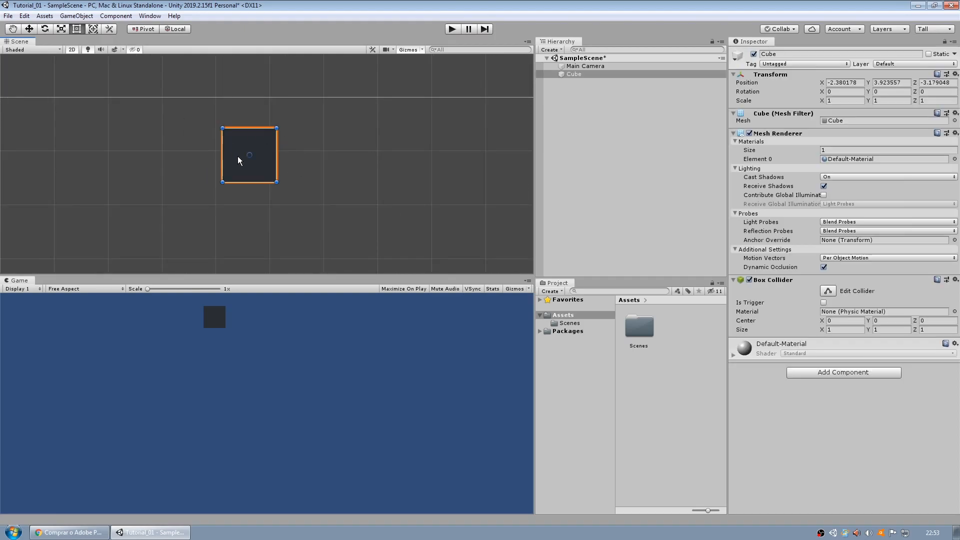
pyautogui.click(193, 151)
pyautogui.scroll(-4, 373, 159)
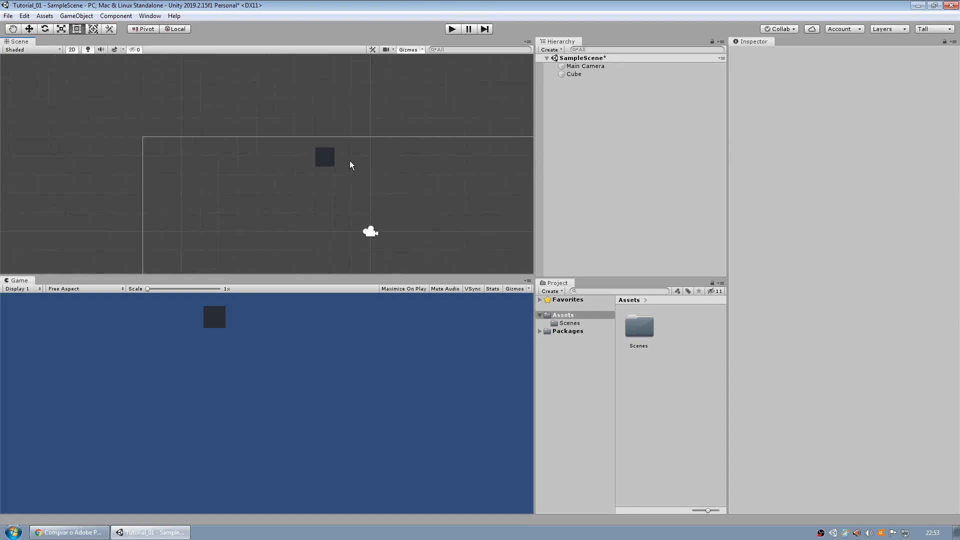
# Switch the Scene view between 2D and 3D, return to 2D and examine the cube within the camera frame.
pyautogui.click(72, 50)
pyautogui.click(72, 50)
pyautogui.click(72, 50)
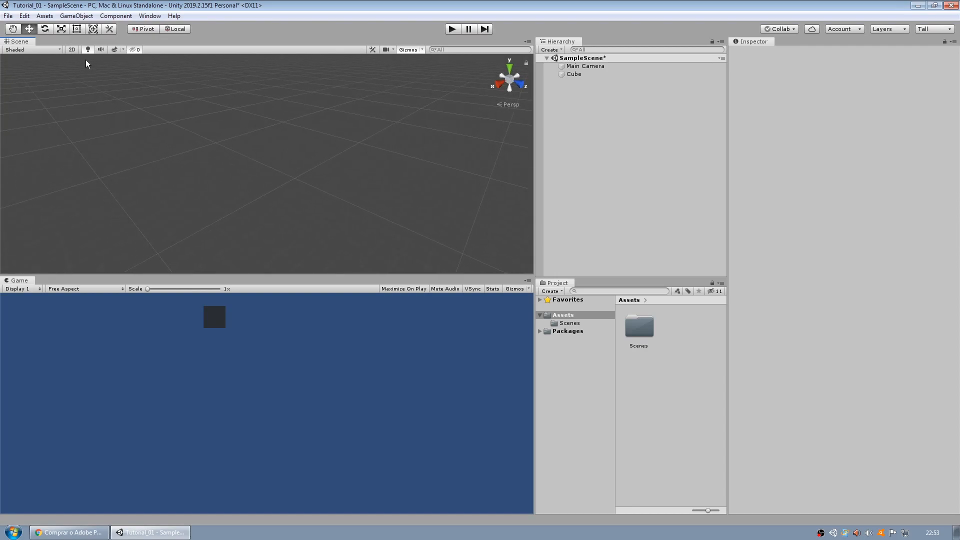
pyautogui.click(75, 51)
pyautogui.click(75, 51)
pyautogui.scroll(-10, 146, 150)
pyautogui.moveTo(273, 153); pyautogui.dragTo(231, 113, button='middle')
pyautogui.scroll(8, 285, 149)
pyautogui.scroll(5, 310, 125)
pyautogui.moveTo(327, 110)
pyautogui.mouseDown(button='middle')
pyautogui.moveTo(309, 153)
pyautogui.moveTo(326, 120)
pyautogui.mouseUp(button='middle')
pyautogui.press('2')
pyautogui.scroll(5, 260, 155)
pyautogui.moveTo(258, 162); pyautogui.dragTo(256, 145, button='middle')
pyautogui.scroll(-5, 256, 145)
pyautogui.scroll(-2, 256, 148)
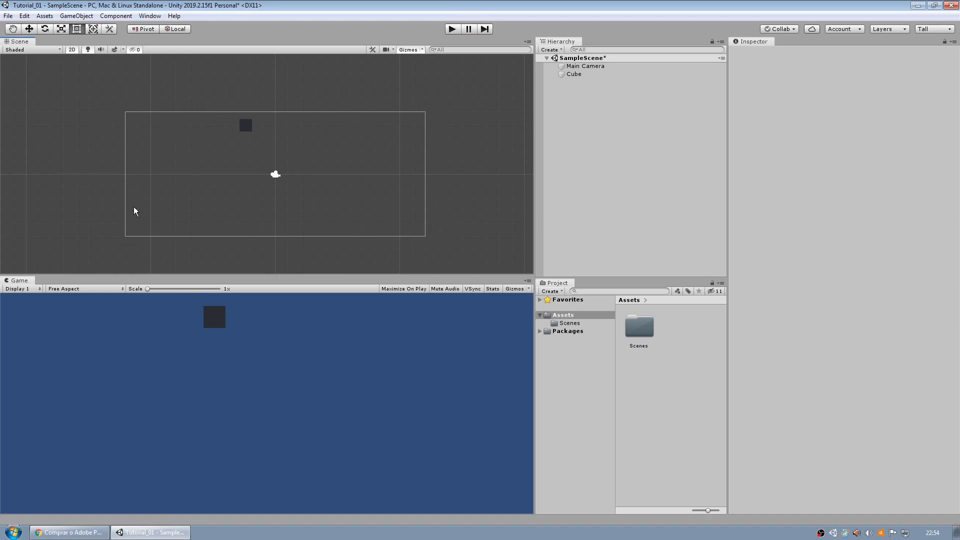
# Move the Main Camera horizontally with the Move tool to about X -2.17, underneath the cube.
pyautogui.click(594, 66)
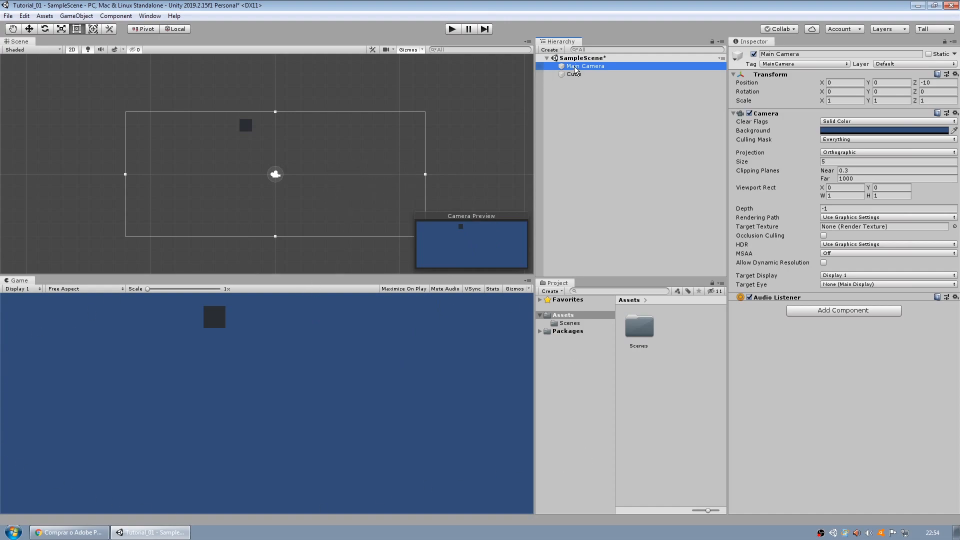
pyautogui.press('F2')
pyautogui.click(29, 29)
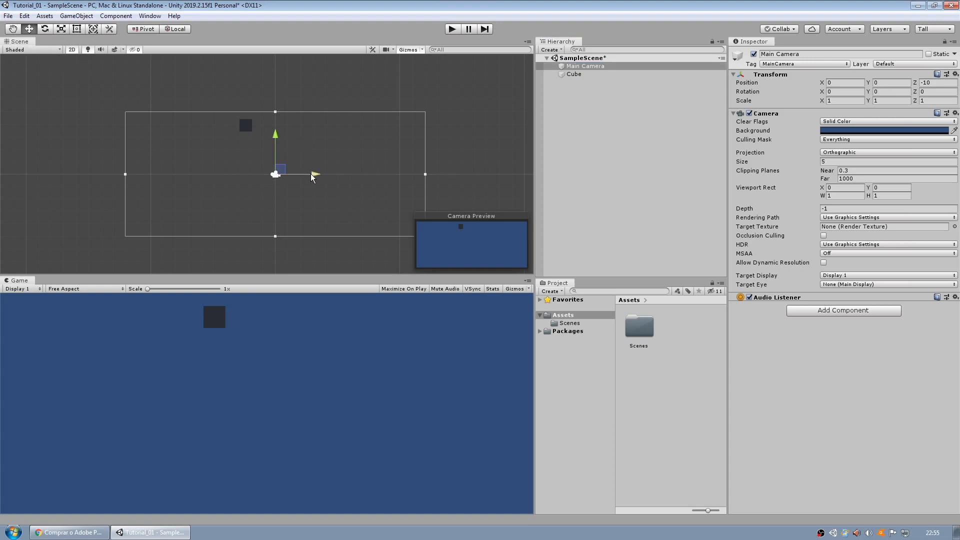
pyautogui.moveTo(315, 178); pyautogui.dragTo(287, 210)
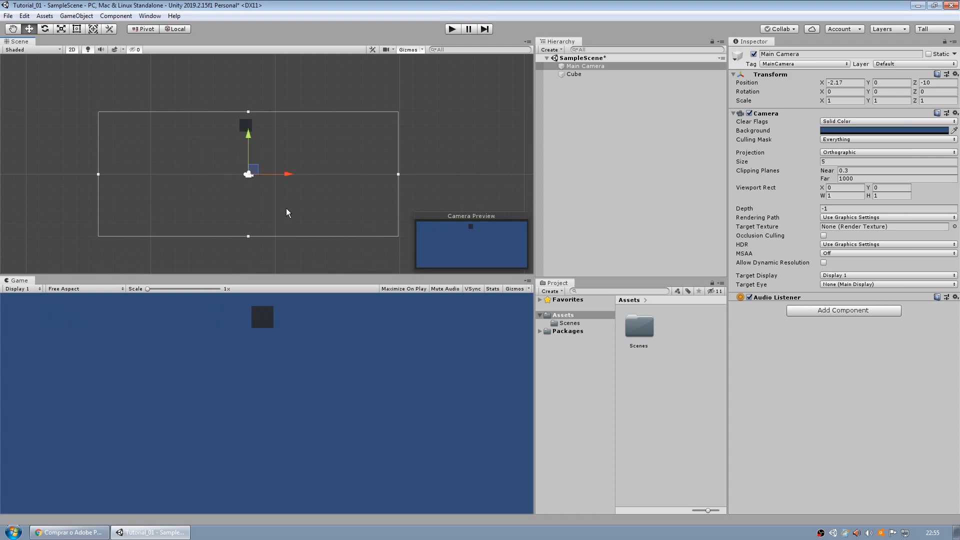
# Set the Main Camera's X position to 0 and raise it with the Move tool to about Y 0.72.
pyautogui.click(847, 82)
pyautogui.write('0')
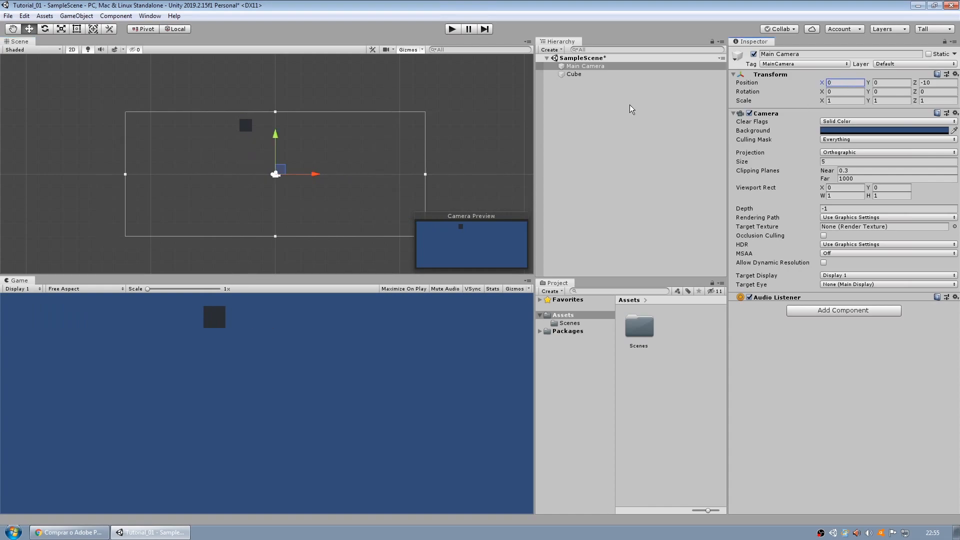
pyautogui.click(655, 66)
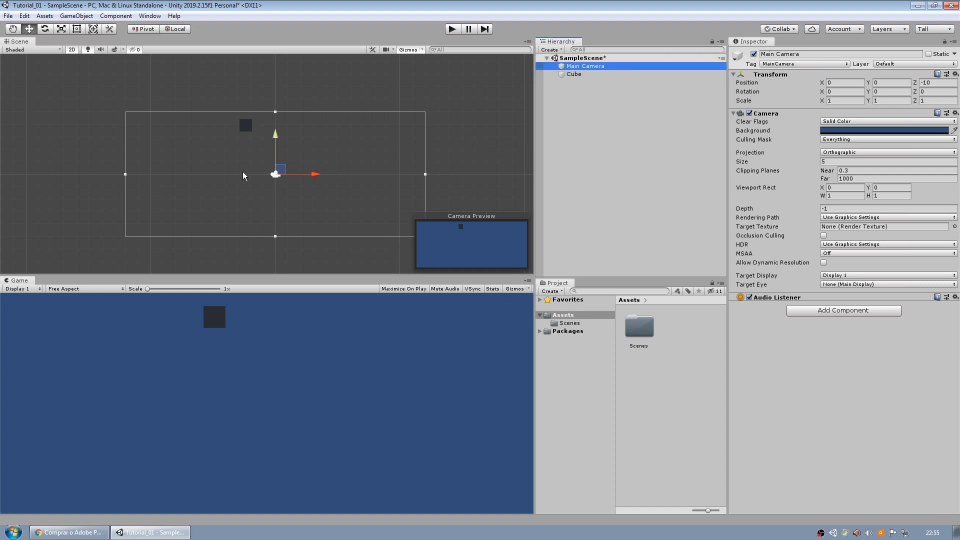
pyautogui.moveTo(277, 149); pyautogui.dragTo(286, 103)
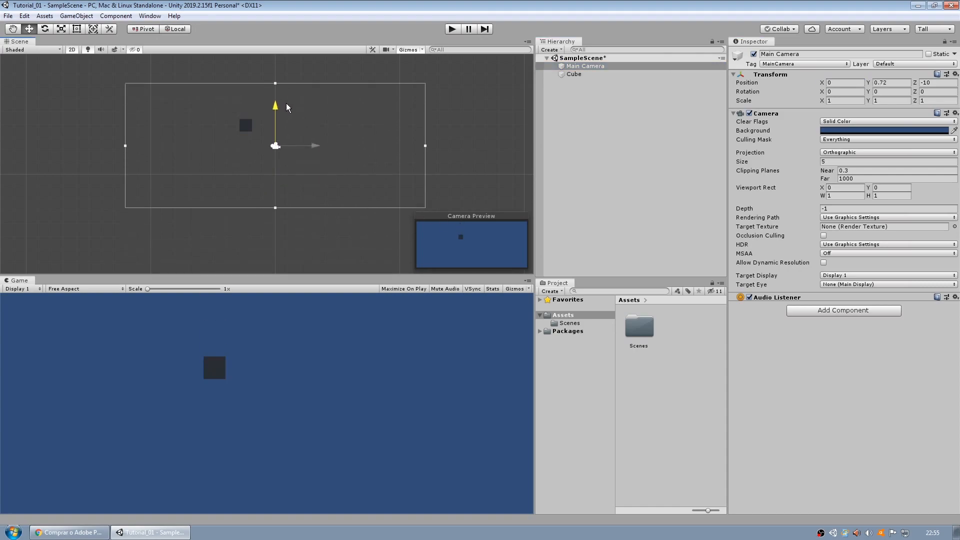
# Move the cube within the camera frame to about X 2.8, Y 0.95, and undo the last move.
pyautogui.click(592, 74)
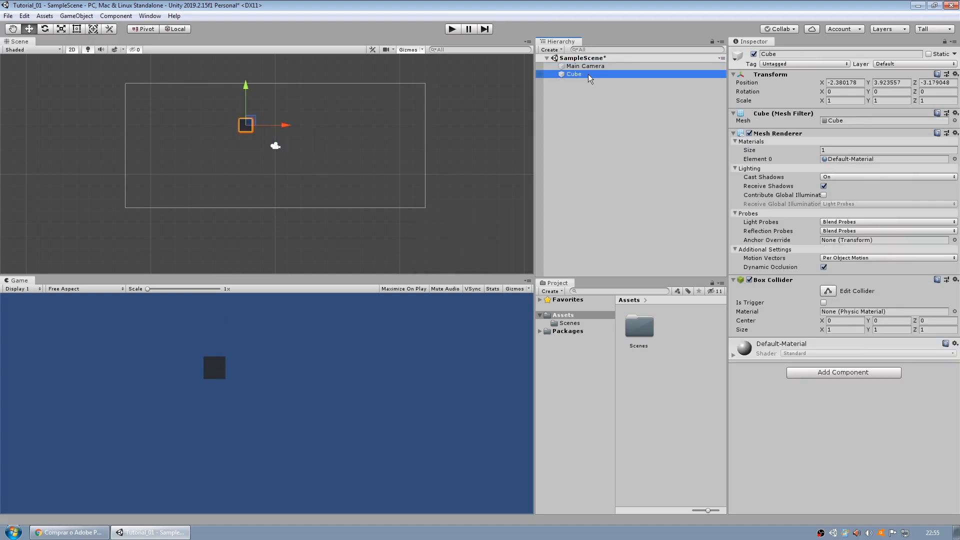
pyautogui.moveTo(247, 106); pyautogui.dragTo(247, 136)
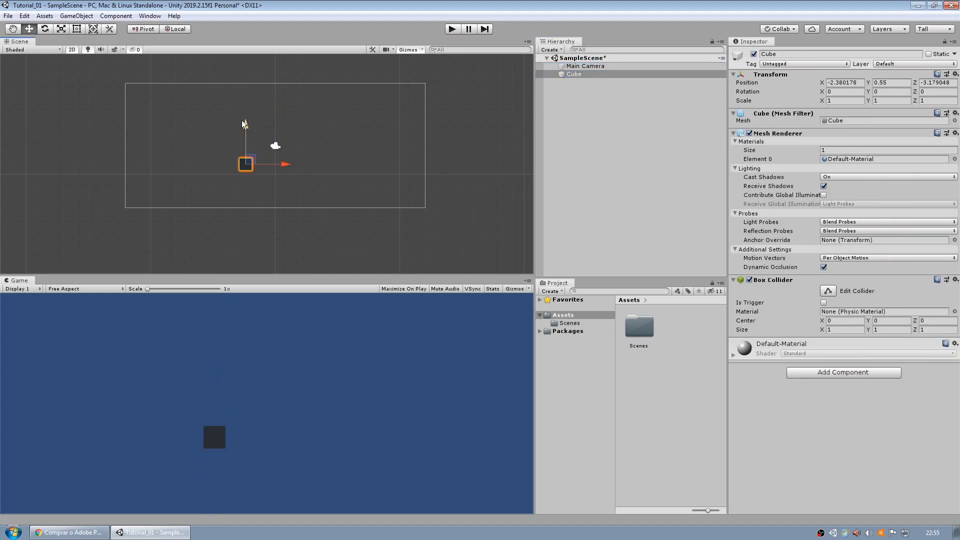
pyautogui.moveTo(280, 171); pyautogui.dragTo(320, 160)
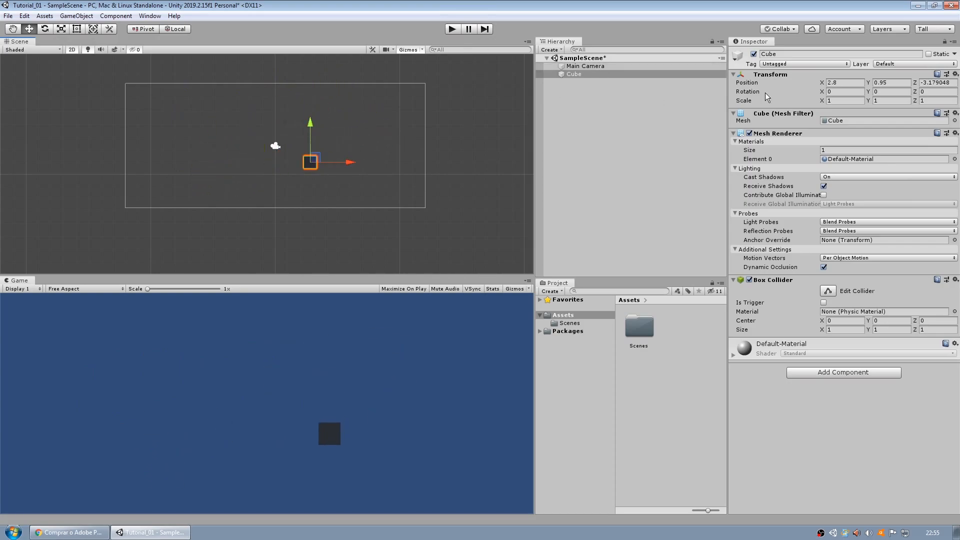
pyautogui.hotkey('ctrl', 'z')
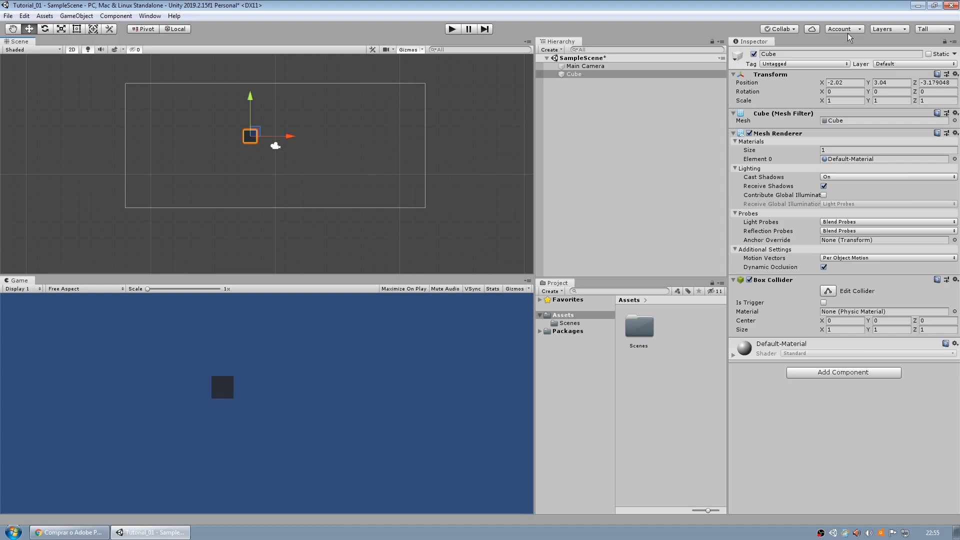
# Set the cube's X and Y positions to 0.
pyautogui.click(834, 85)
pyautogui.write('0')
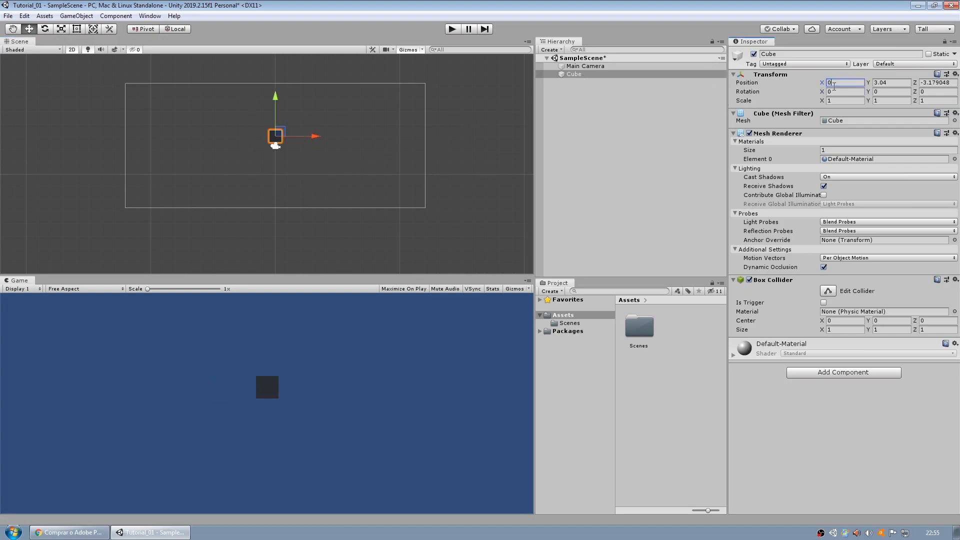
pyautogui.click(891, 82)
pyautogui.write('0')
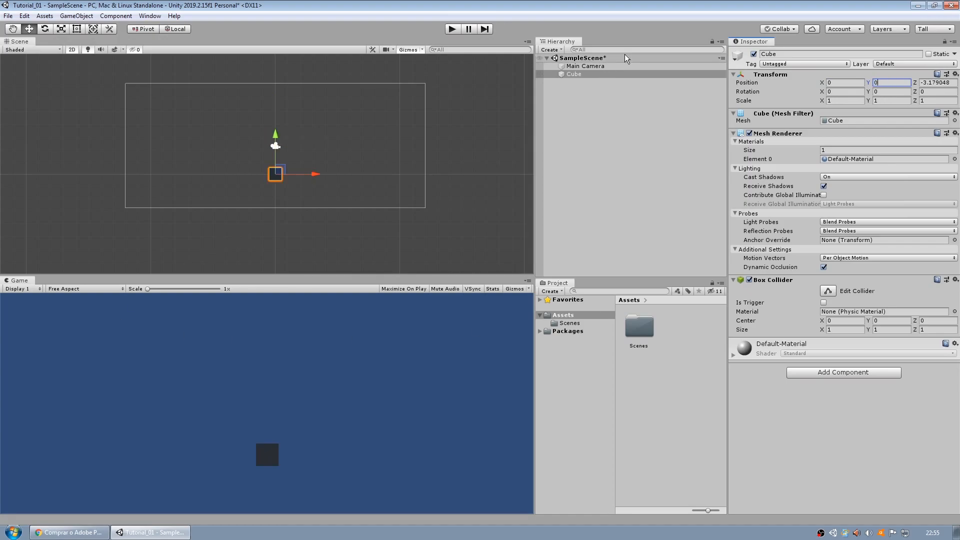
# Set the Main Camera's Y position to 0 so it is centred on the cube.
pyautogui.click(613, 68)
pyautogui.click(885, 82)
pyautogui.write('0')
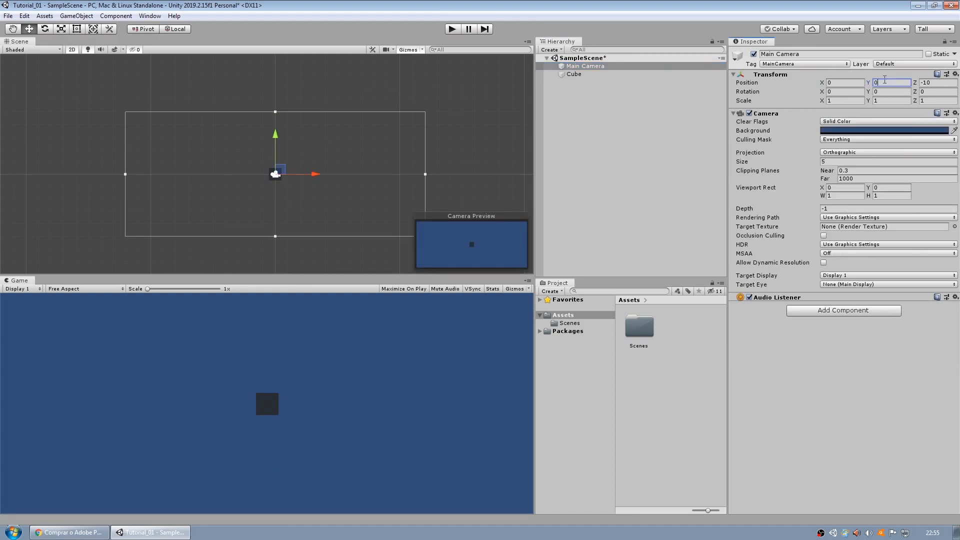
pyautogui.scroll(5, 284, 181)
pyautogui.scroll(-2, 284, 182)
pyautogui.scroll(-1, 430, 133)
pyautogui.moveTo(426, 133); pyautogui.dragTo(406, 125, button='middle')
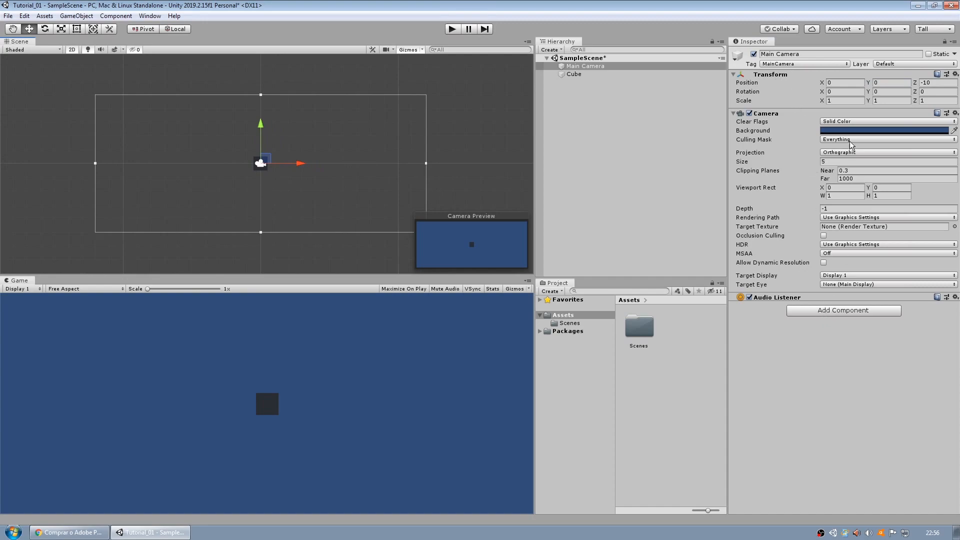
# Browse the component categories that can be added to the Main Camera without adding any.
pyautogui.click(637, 76)
pyautogui.click(647, 68)
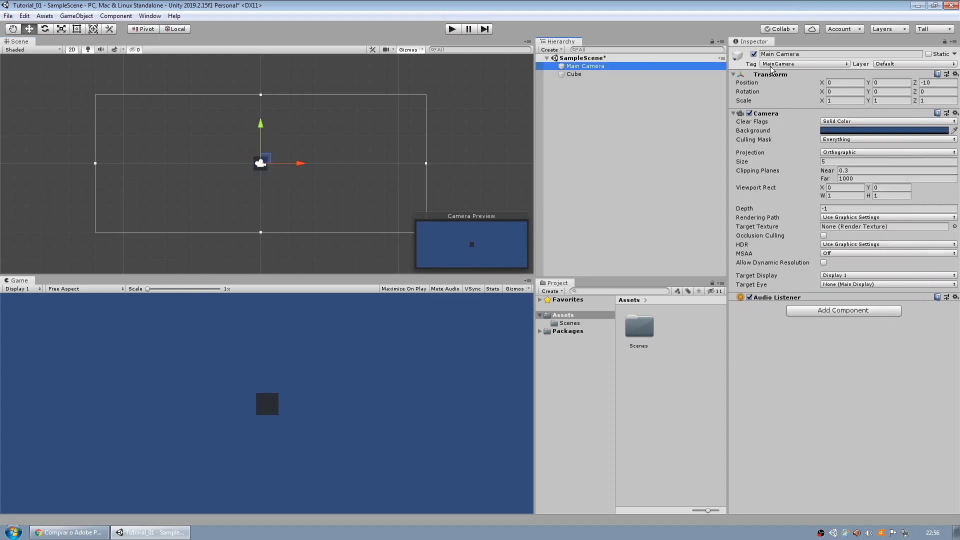
pyautogui.click(858, 312)
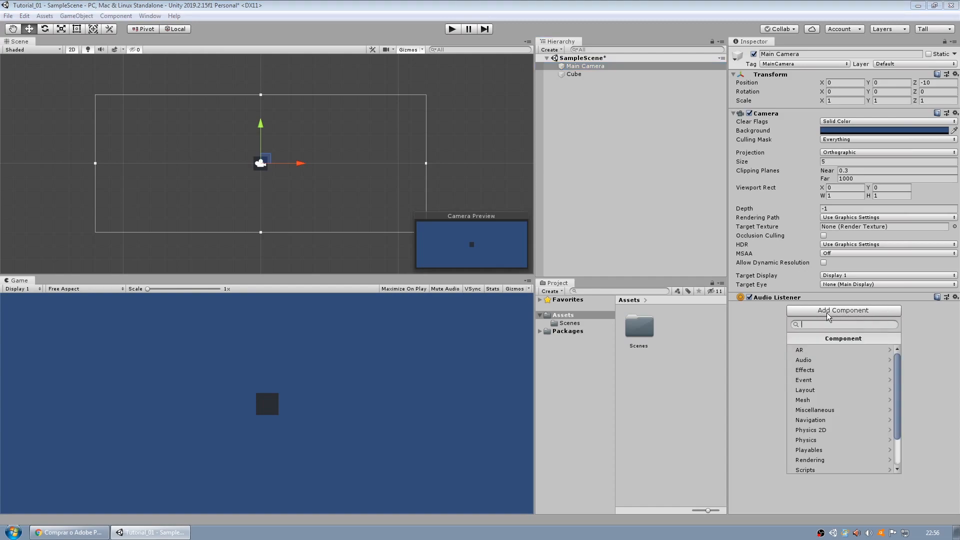
pyautogui.scroll(-2, 824, 404)
pyautogui.scroll(2, 833, 380)
pyautogui.scroll(-2, 850, 425)
pyautogui.scroll(2, 856, 391)
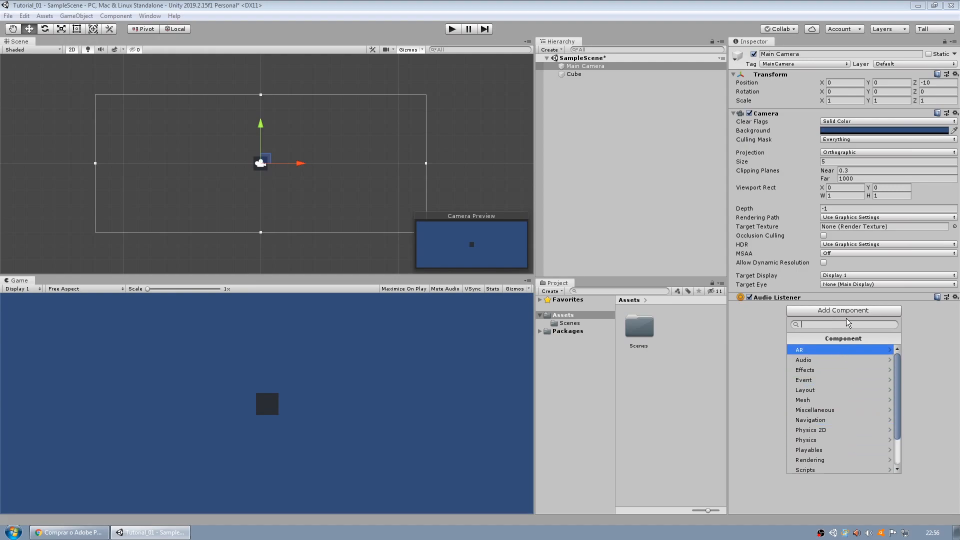
pyautogui.click(908, 313)
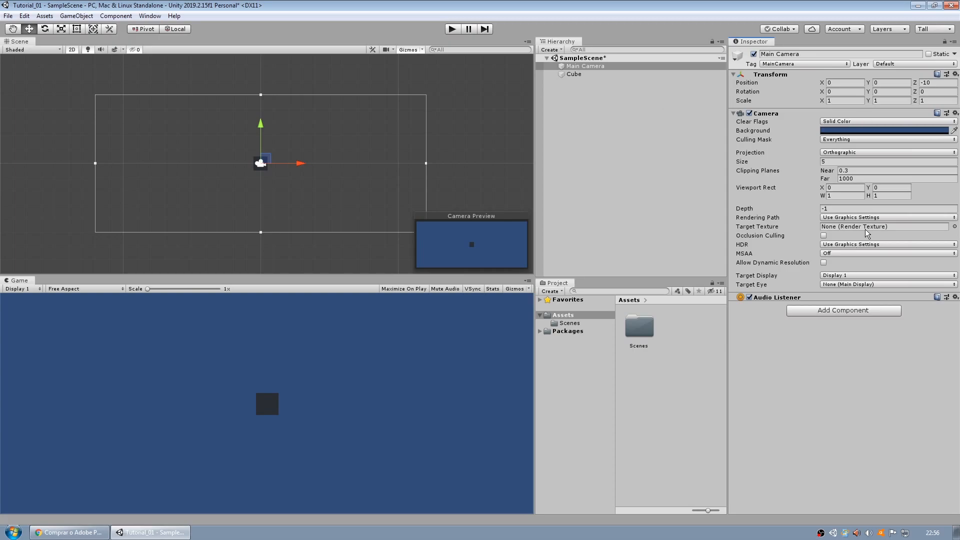
# Compare the properties of the Cube and the Main Camera by selecting each object alternately, ending on the Cube.
pyautogui.click(638, 76)
pyautogui.click(615, 65)
pyautogui.click(604, 75)
pyautogui.click(595, 101)
pyautogui.click(604, 75)
pyautogui.click(620, 66)
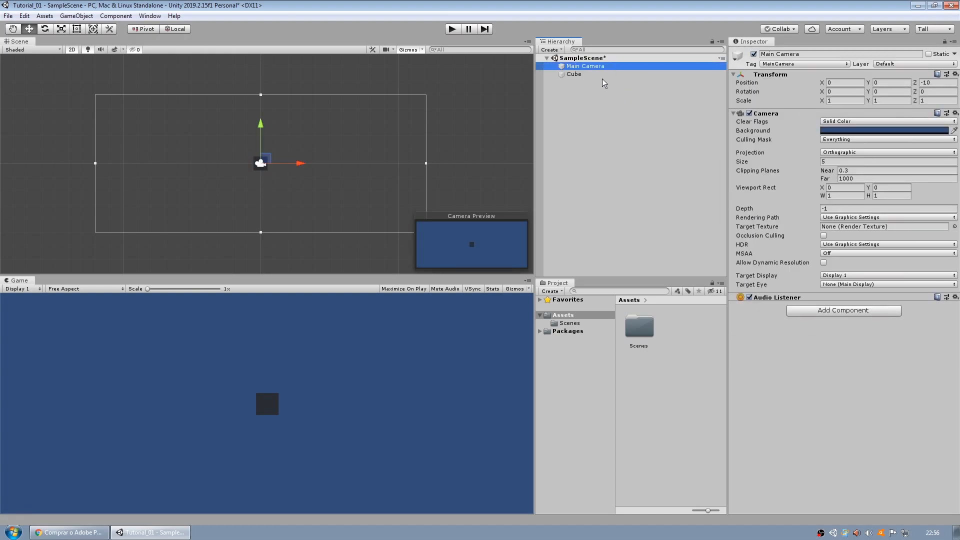
pyautogui.click(603, 76)
pyautogui.click(625, 68)
pyautogui.click(640, 79)
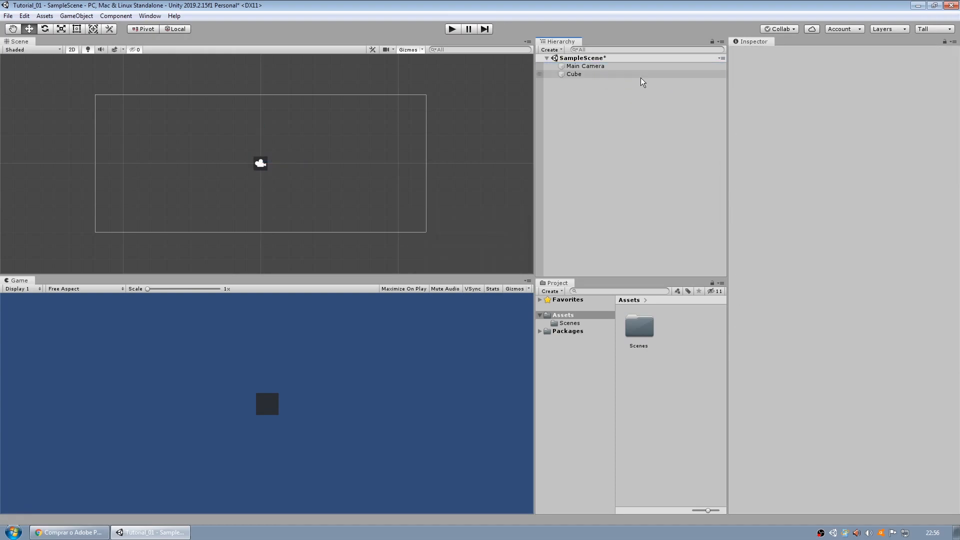
pyautogui.click(640, 77)
pyautogui.click(650, 66)
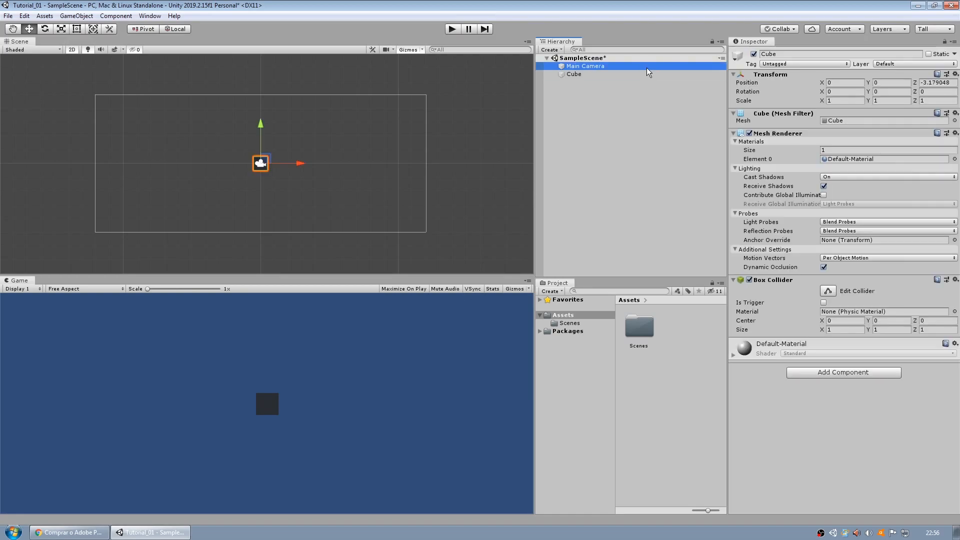
pyautogui.click(604, 73)
pyautogui.click(612, 65)
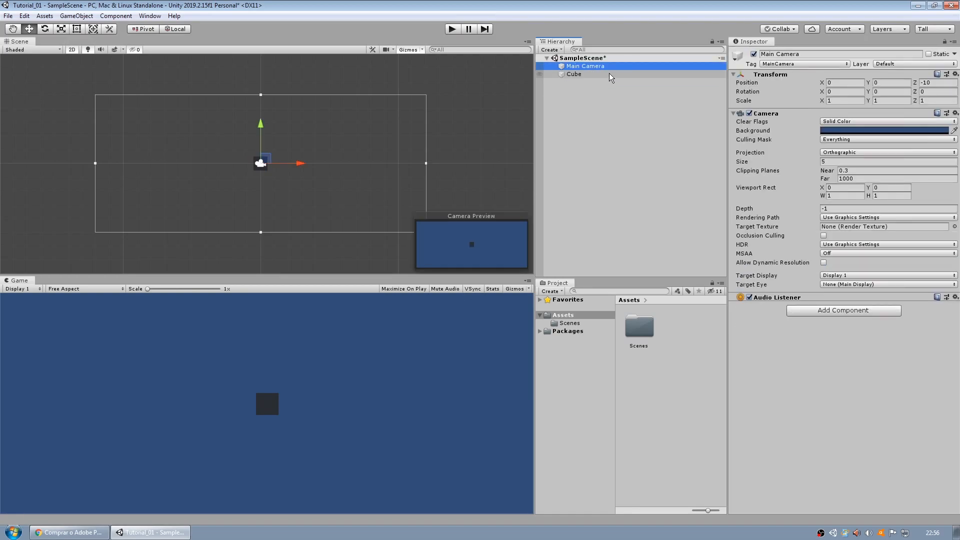
pyautogui.click(607, 75)
pyautogui.click(608, 71)
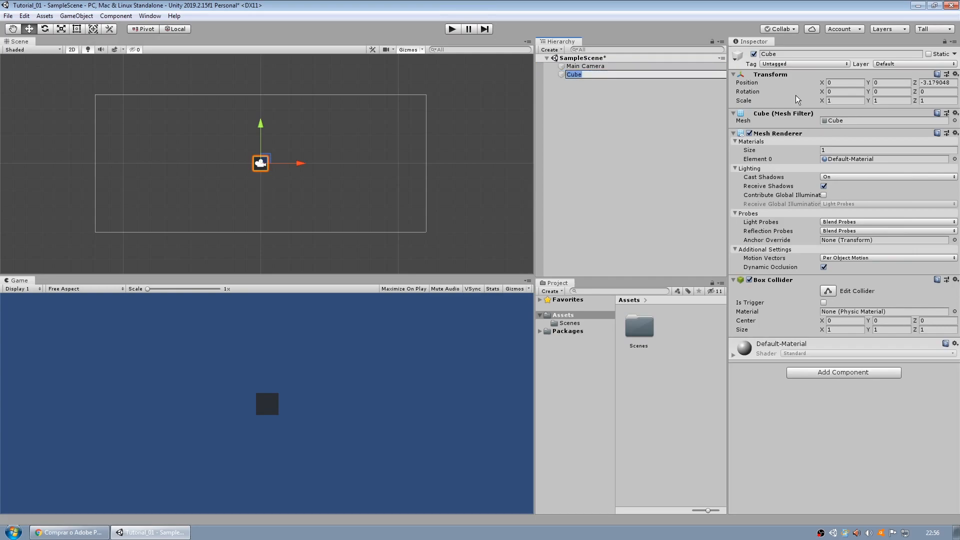
pyautogui.click(661, 101)
pyautogui.click(631, 74)
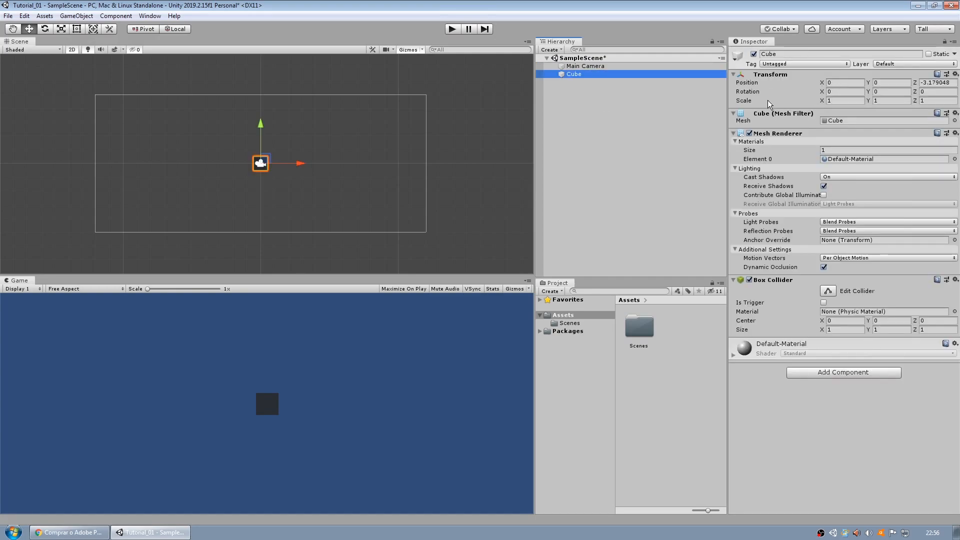
# Collapse and re-expand the cube's Transform component to examine its position, rotation and scale fields.
pyautogui.click(762, 75)
pyautogui.click(738, 77)
pyautogui.click(731, 76)
pyautogui.click(733, 75)
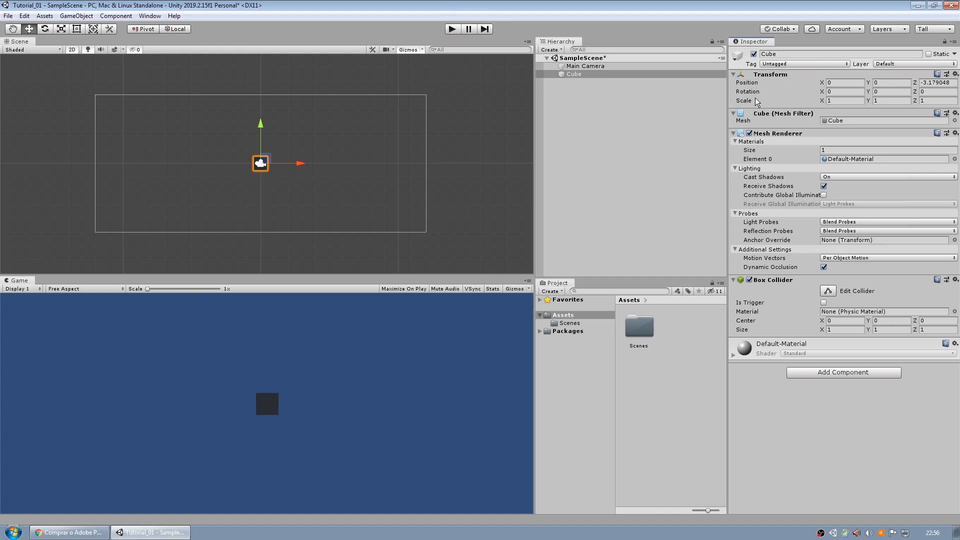
# Move the cube around the camera frame with the Move tool to observe its position values, undoing each move.
pyautogui.moveTo(269, 157); pyautogui.dragTo(289, 178)
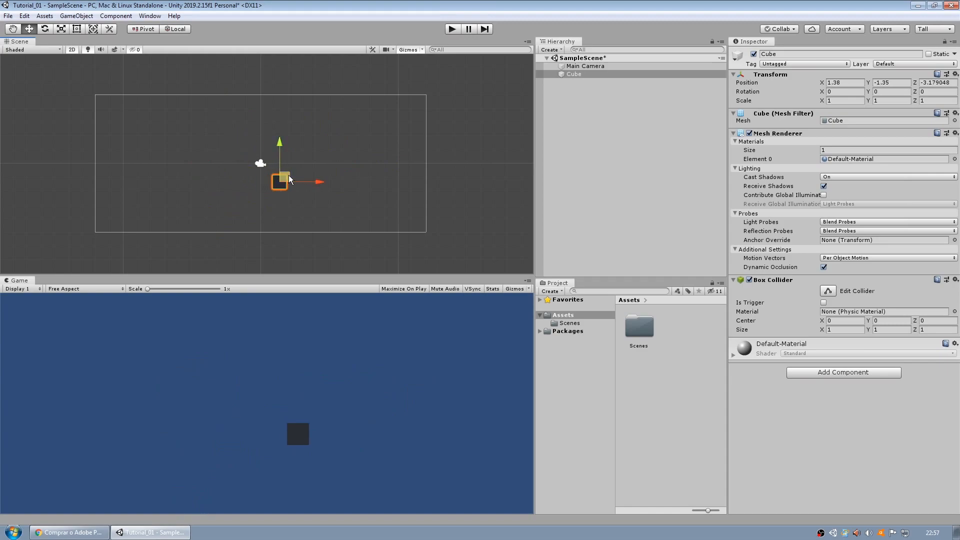
pyautogui.hotkey('ctrl', 'z')
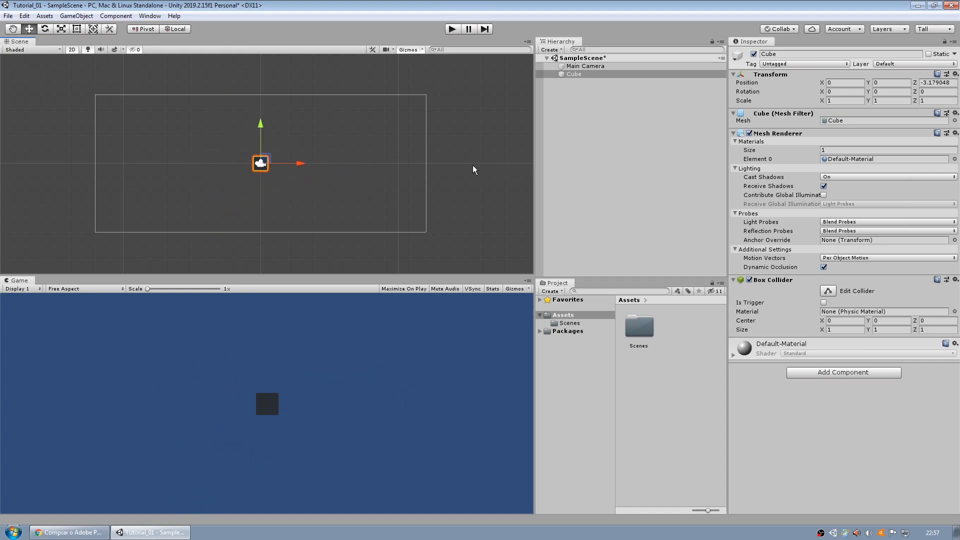
pyautogui.moveTo(290, 163); pyautogui.dragTo(341, 255)
pyautogui.hotkey('ctrl', 'z')
pyautogui.click(604, 67)
pyautogui.click(609, 74)
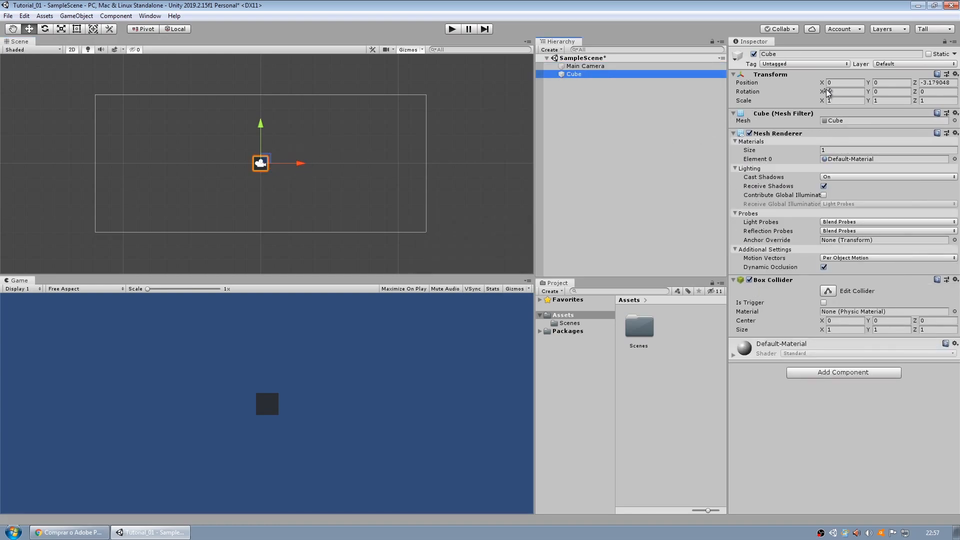
pyautogui.moveTo(267, 159); pyautogui.dragTo(241, 189)
pyautogui.hotkey('ctrl', 'z')
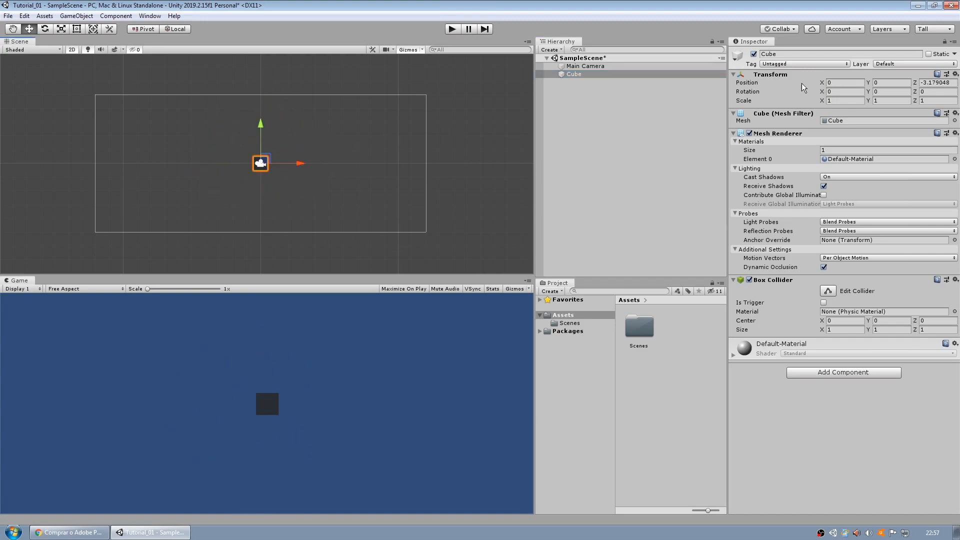
# Enter 51515 as a trial Z position for the cube and clear the value again.
pyautogui.moveTo(825, 86); pyautogui.dragTo(913, 86)
pyautogui.write('51515')
pyautogui.press('BackSpace')
pyautogui.press('BackSpace')
pyautogui.press('BackSpace')
pyautogui.press('BackSpace')
pyautogui.press('BackSpace')
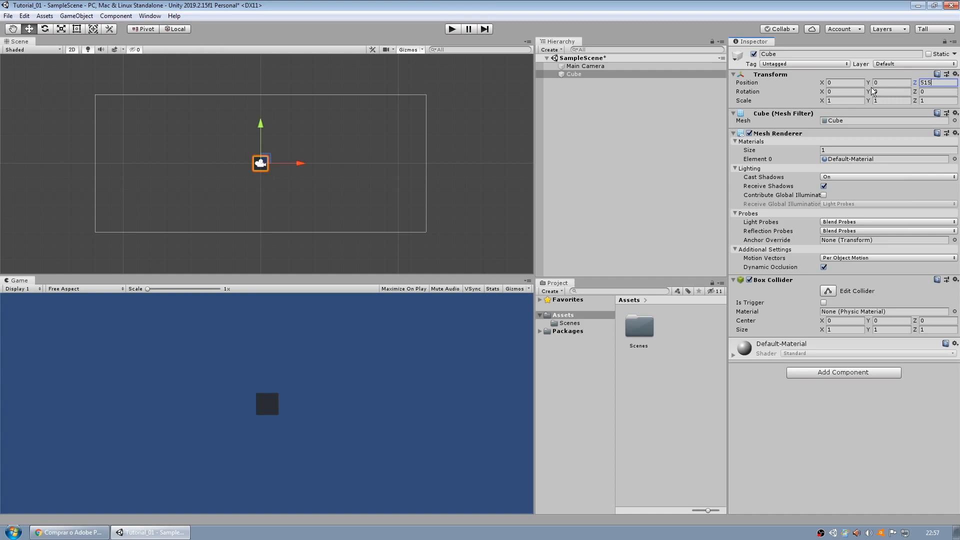
# Try Y positions 2 and 5 for the cube, and set its Y and Z positions to 0.
pyautogui.click(876, 84)
pyautogui.write('21')
pyautogui.press('BackSpace')
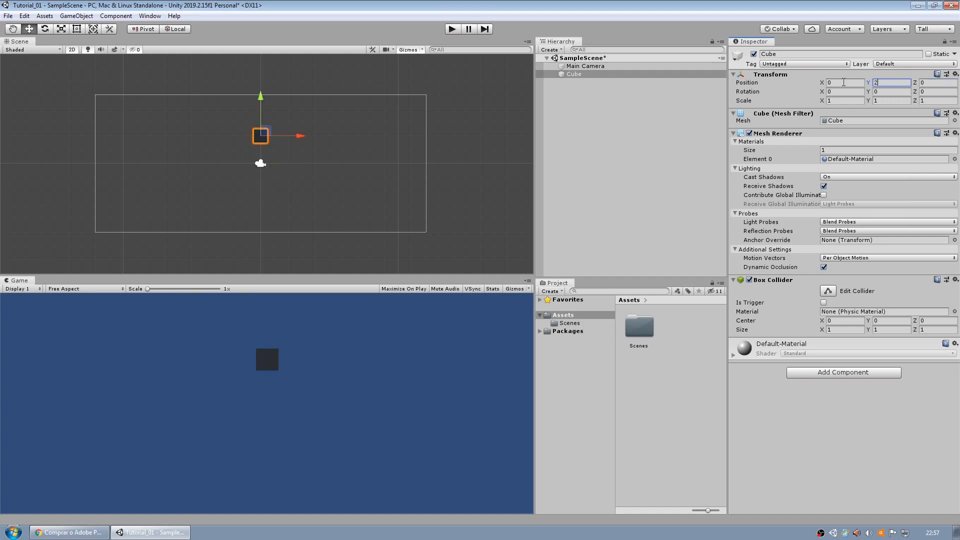
pyautogui.press('BackSpace')
pyautogui.write('5')
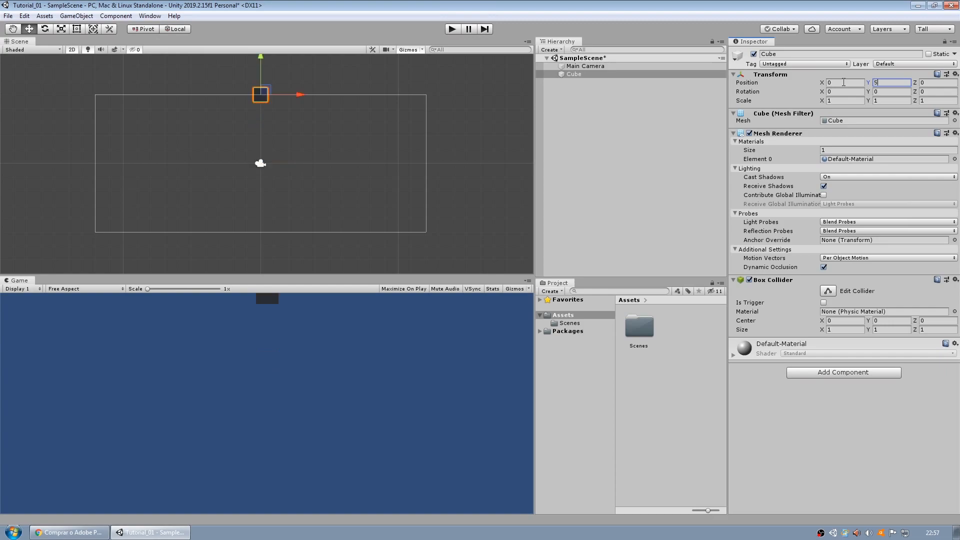
pyautogui.press('BackSpace')
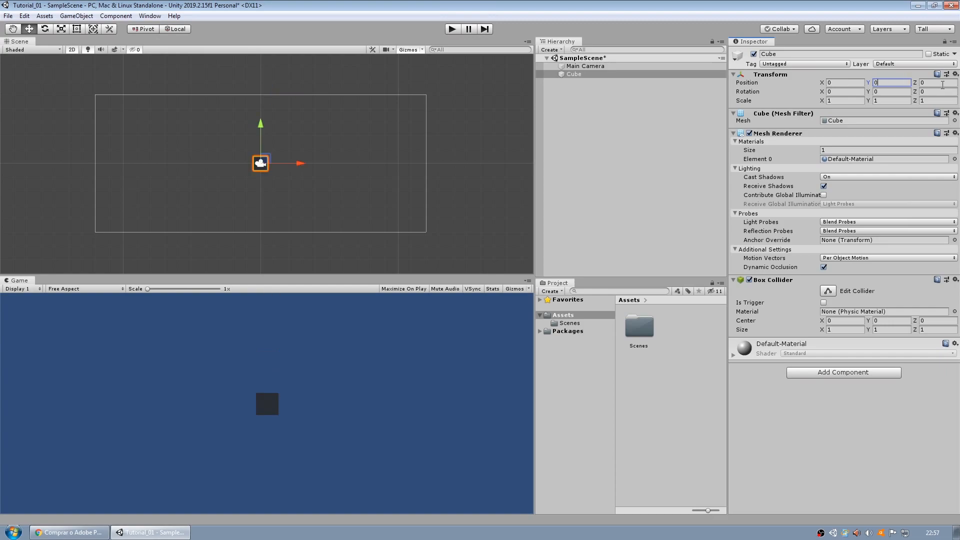
pyautogui.click(916, 82)
pyautogui.write('0')
# Switch the Scene view to 3D and view the cube together with the camera.
pyautogui.click(77, 52)
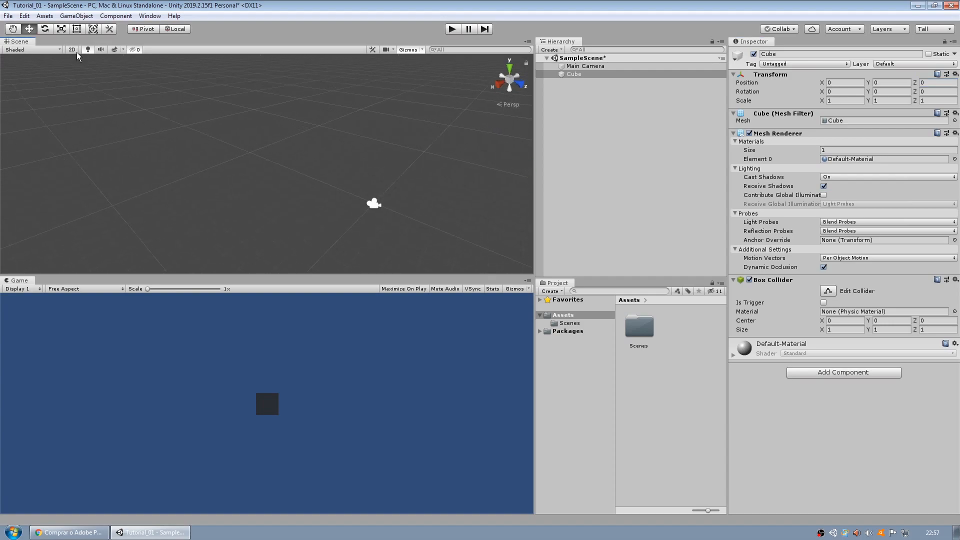
pyautogui.scroll(-8, 200, 103)
pyautogui.moveTo(331, 191); pyautogui.dragTo(301, 166, button='middle')
pyautogui.scroll(3, 411, 200)
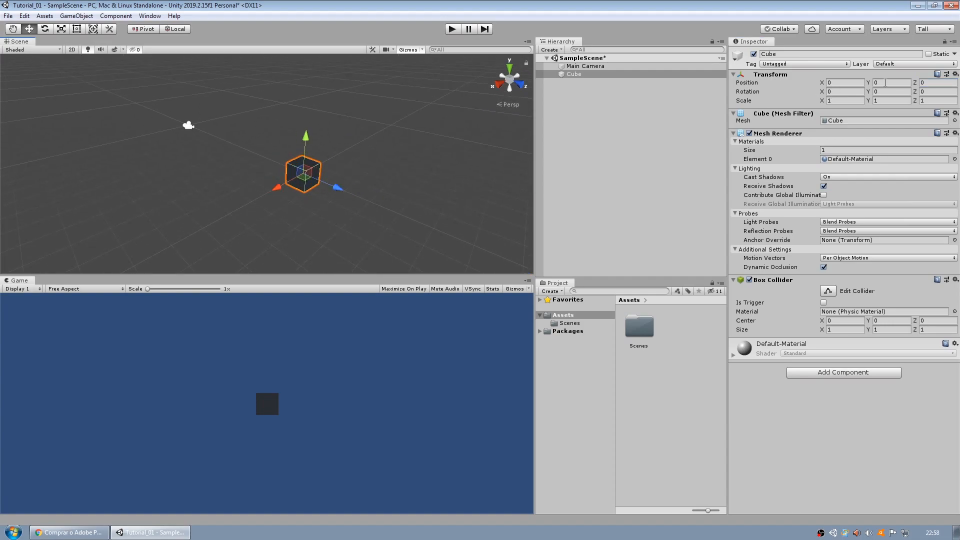
# Shift the cube along Z to about -1.52, reset its Z position to 0 and return the Scene view to 2D.
pyautogui.moveTo(915, 83); pyautogui.dragTo(891, 128)
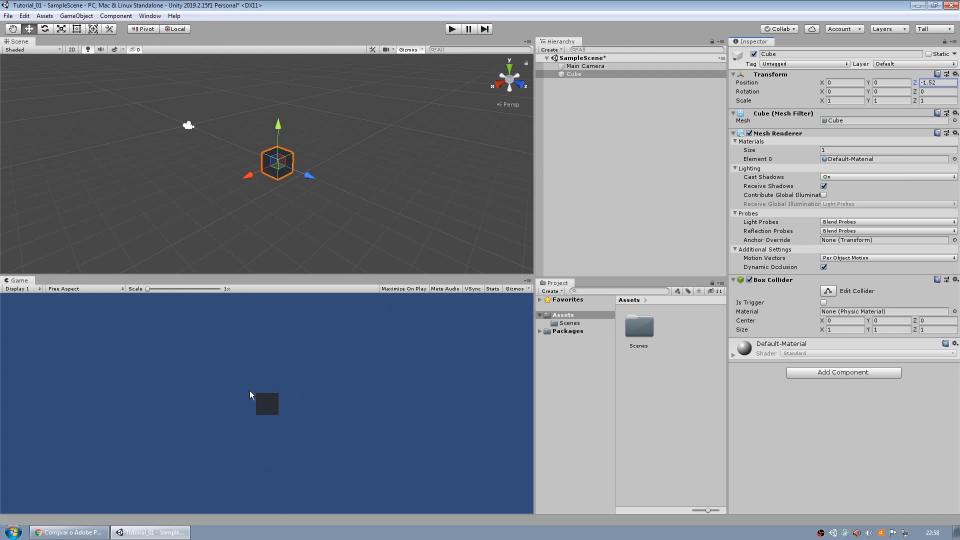
pyautogui.moveTo(916, 85); pyautogui.dragTo(898, 68)
pyautogui.click(938, 83)
pyautogui.write('0')
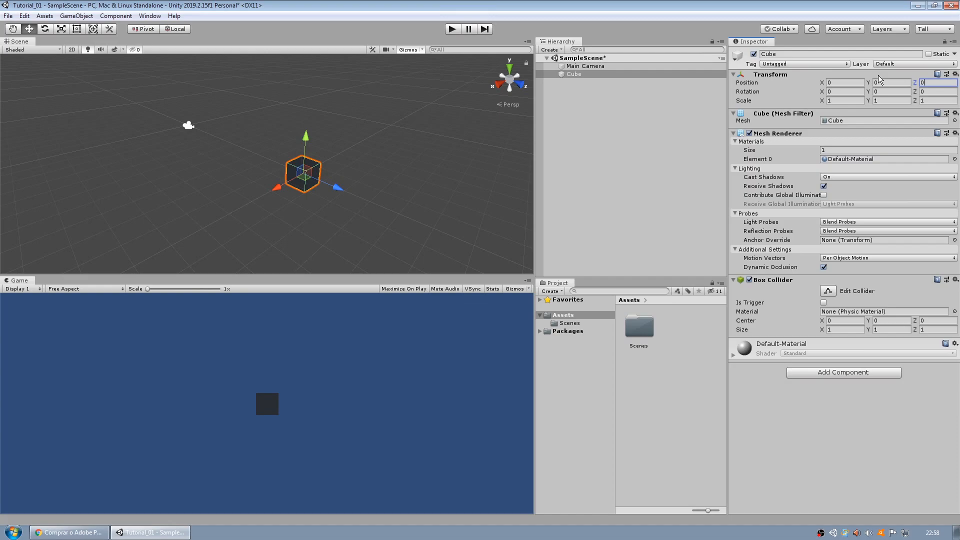
pyautogui.click(72, 49)
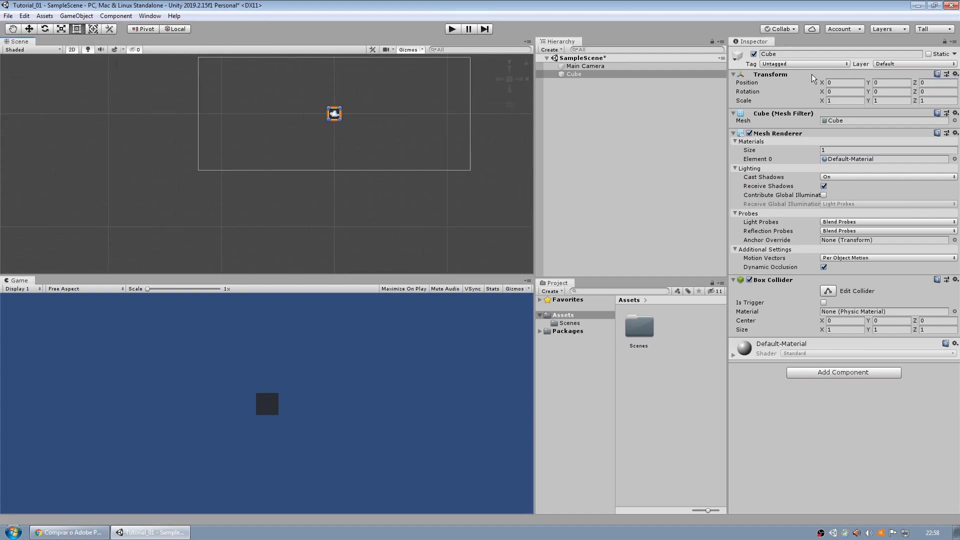
# Try shifting the cube along X to about 0.56 and along Y to about -1.3, and undo both shifts.
pyautogui.moveTo(823, 83); pyautogui.dragTo(872, 90)
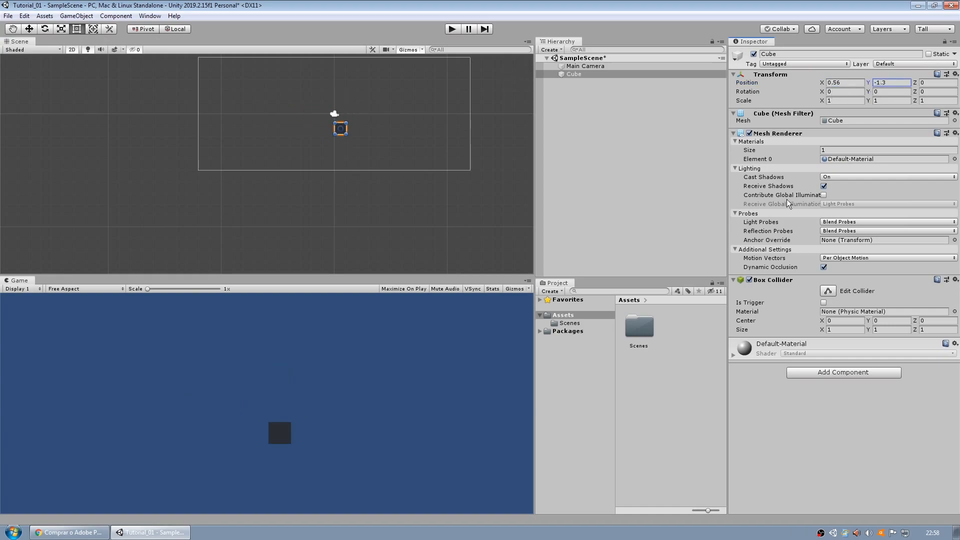
pyautogui.hotkey('ctrl', 'z')
pyautogui.hotkey('ctrl', 'z')
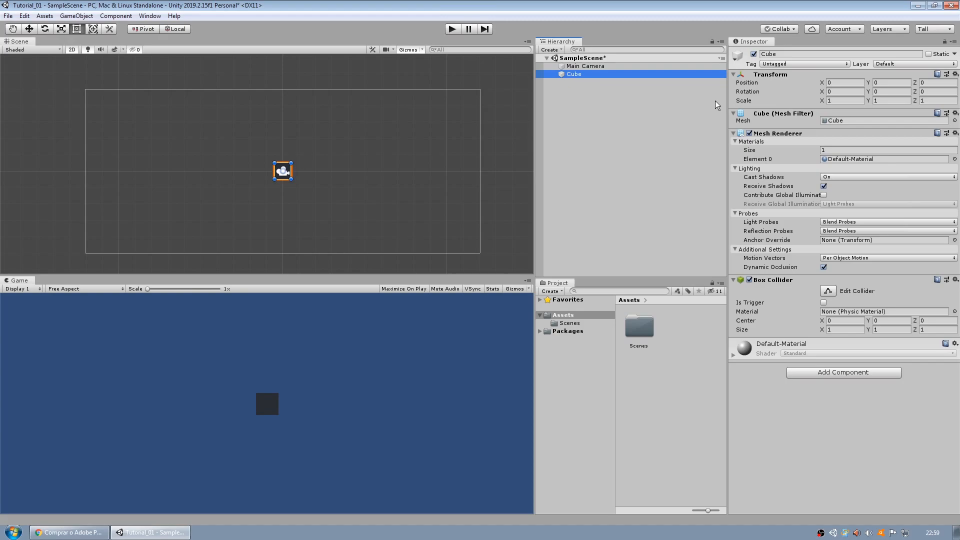
# Delete the cube from the scene.
pyautogui.click(608, 76)
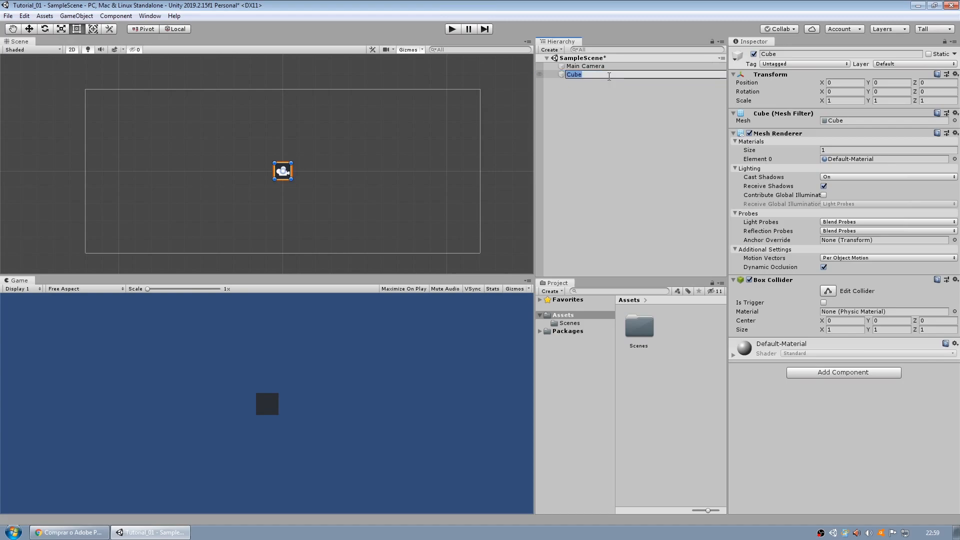
pyautogui.press('Escape')
pyautogui.press('Delete')
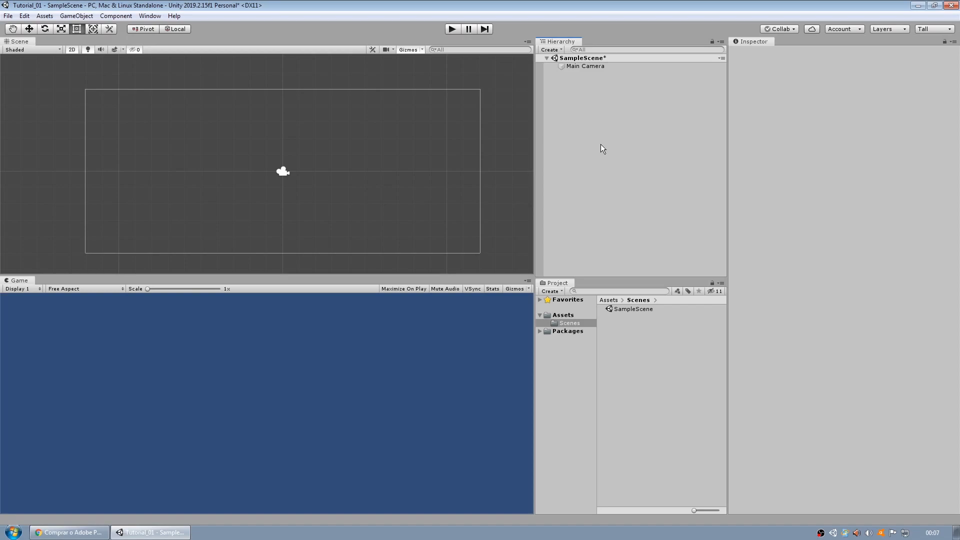
# Create an empty game object in SampleScene.
pyautogui.rightClick(581, 103)
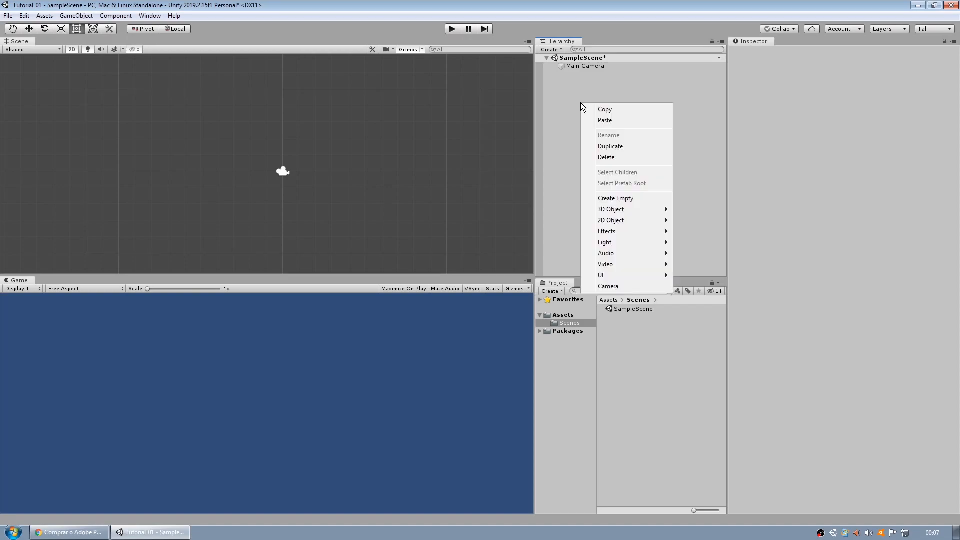
pyautogui.rightClick(708, 101)
pyautogui.rightClick(596, 110)
pyautogui.rightClick(575, 98)
pyautogui.rightClick(562, 154)
pyautogui.rightClick(605, 104)
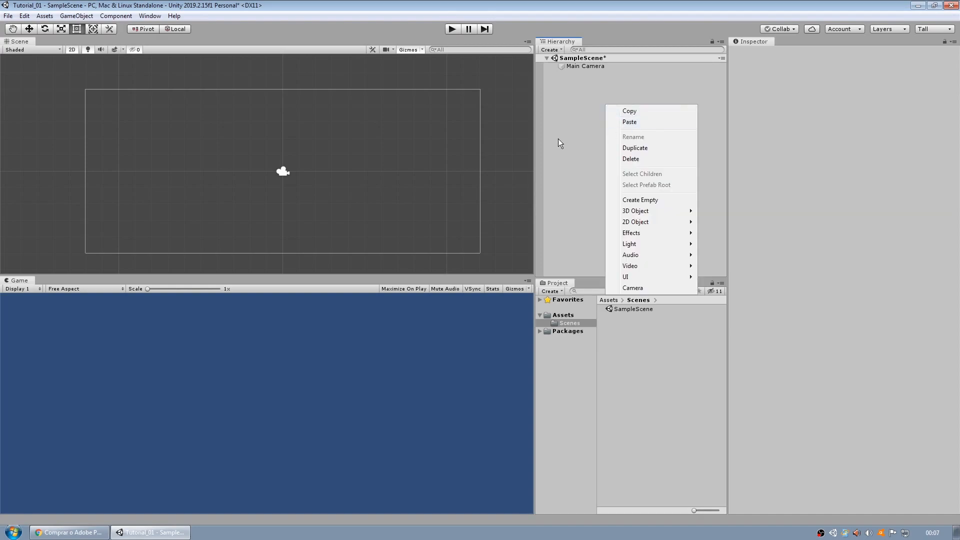
pyautogui.click(647, 201)
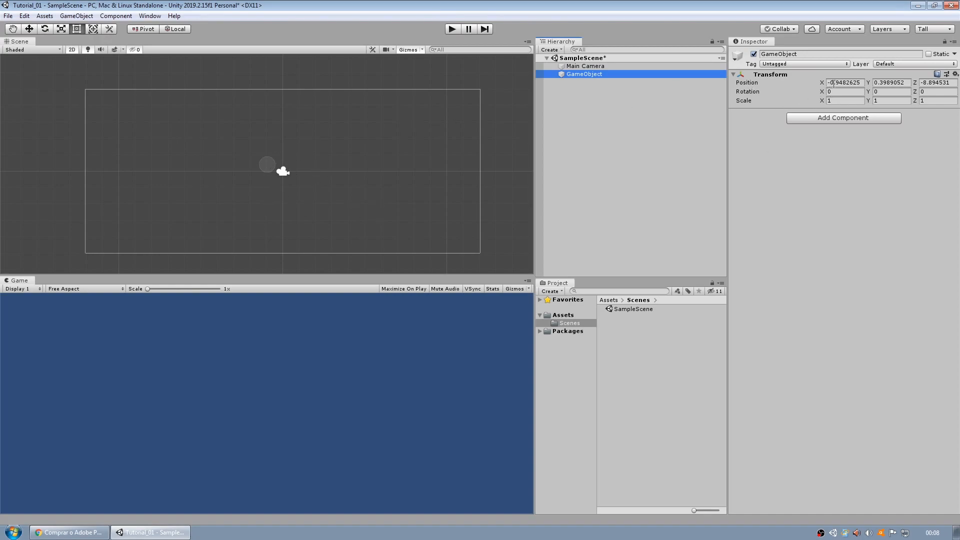
# Set the empty object's X, Y and Z positions to 0.
pyautogui.click(830, 82)
pyautogui.write('0')
pyautogui.click(890, 83)
pyautogui.write('0')
pyautogui.click(926, 83)
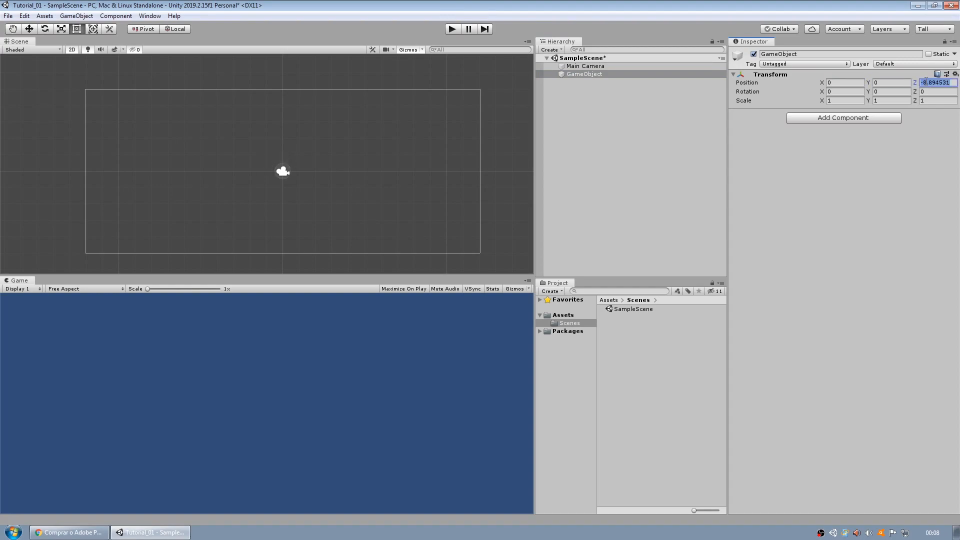
pyautogui.write('0')
pyautogui.click(815, 158)
# Try moving the empty object along X and Y with the Move tool, ending at about X 0.58 and Y -1.98.
pyautogui.click(671, 74)
pyautogui.press('w')
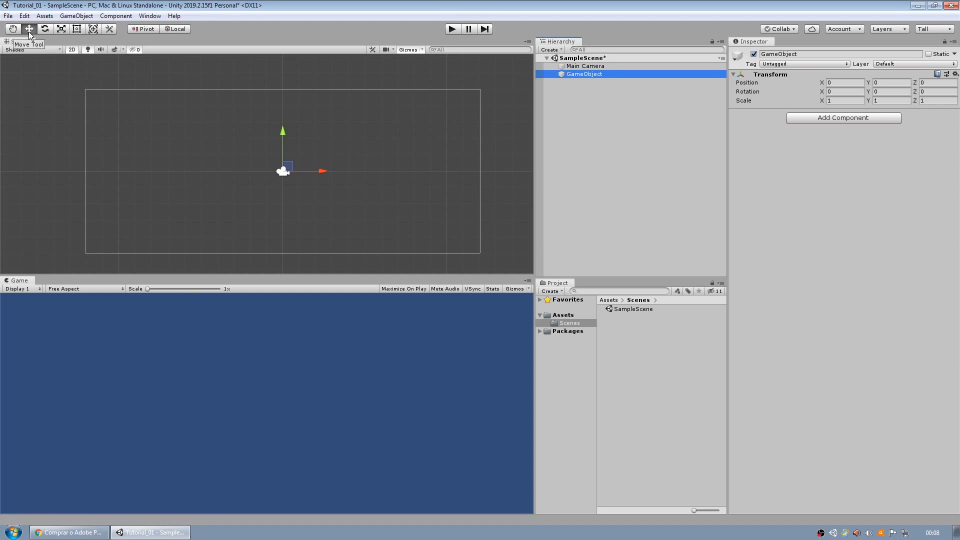
pyautogui.moveTo(321, 171); pyautogui.dragTo(338, 161)
pyautogui.moveTo(308, 111); pyautogui.dragTo(306, 145)
pyautogui.moveTo(344, 194)
pyautogui.mouseDown()
pyautogui.moveTo(415, 194)
pyautogui.moveTo(343, 195)
pyautogui.moveTo(356, 195)
pyautogui.mouseUp()
pyautogui.moveTo(300, 153); pyautogui.dragTo(302, 125)
pyautogui.moveTo(331, 167); pyautogui.dragTo(394, 170)
pyautogui.moveTo(361, 137); pyautogui.dragTo(358, 147)
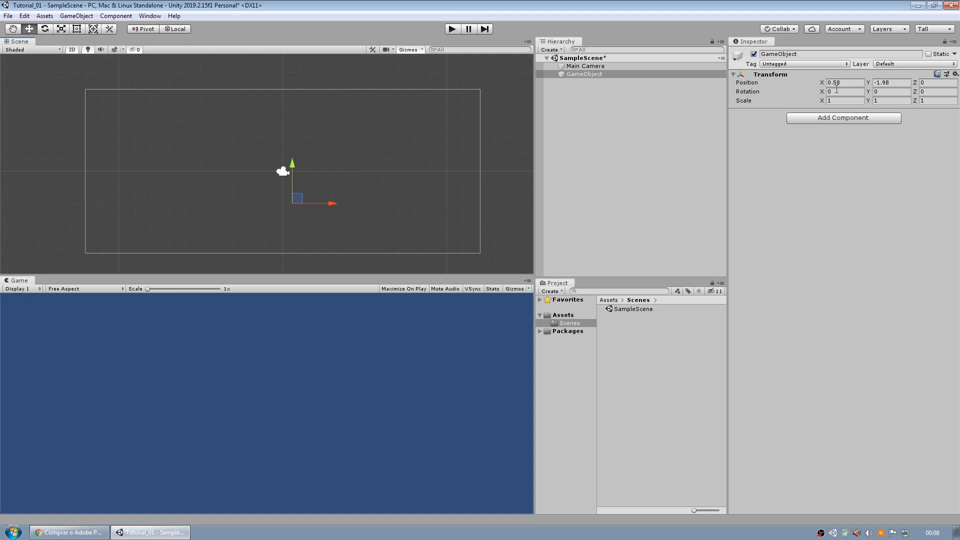
# Undo the last moves of the empty object and set its X and Y positions to 0.
pyautogui.hotkey('ctrl', 'z')
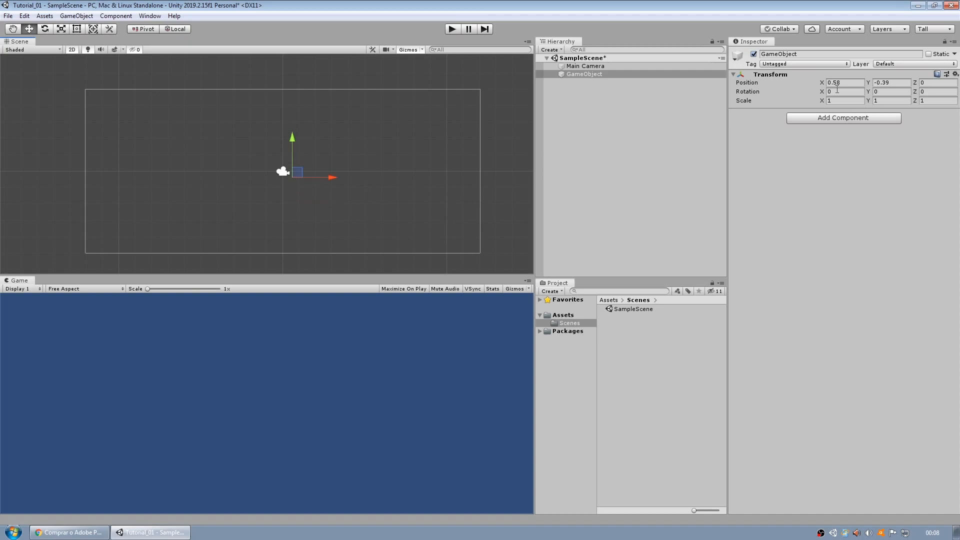
pyautogui.hotkey('ctrl', 'z')
pyautogui.hotkey('ctrl', 'z')
pyautogui.click(855, 83)
pyautogui.write('0')
pyautogui.click(892, 83)
pyautogui.write('0')
pyautogui.click(854, 133)
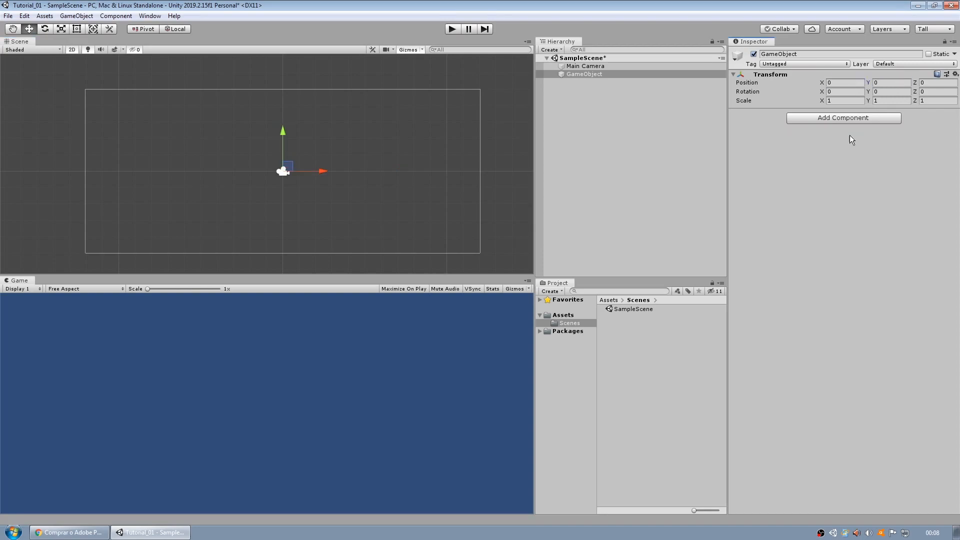
pyautogui.click(596, 73)
pyautogui.rightClick(601, 75)
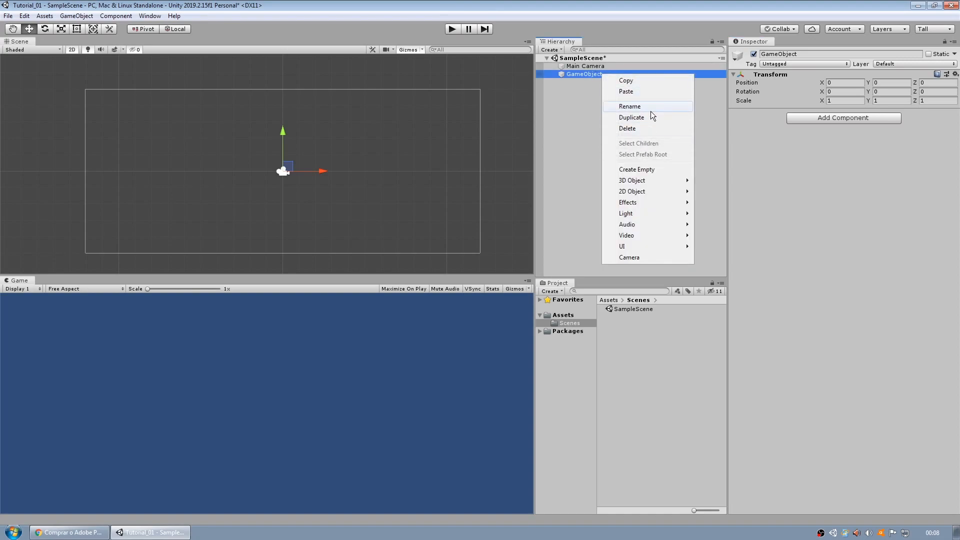
pyautogui.click(650, 111)
pyautogui.click(592, 116)
pyautogui.click(615, 75)
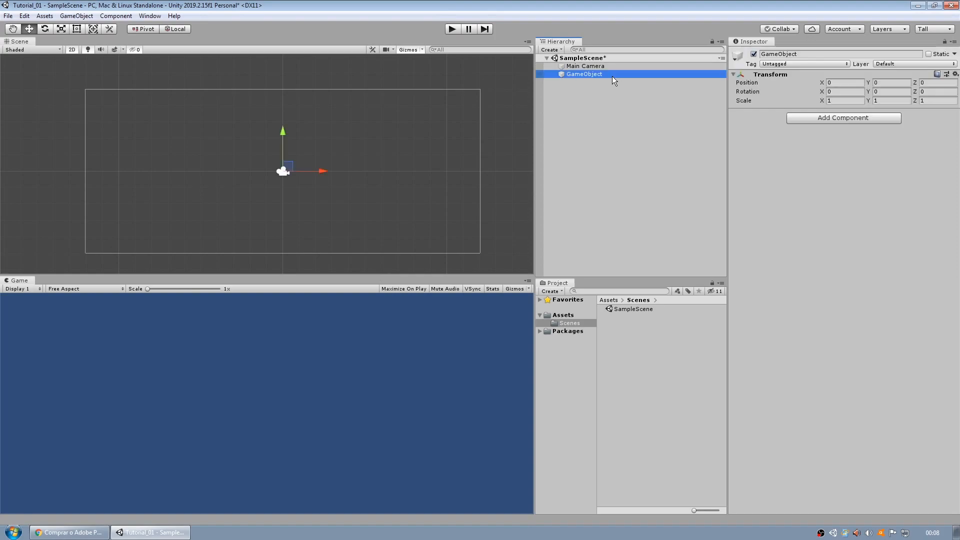
pyautogui.press('F2')
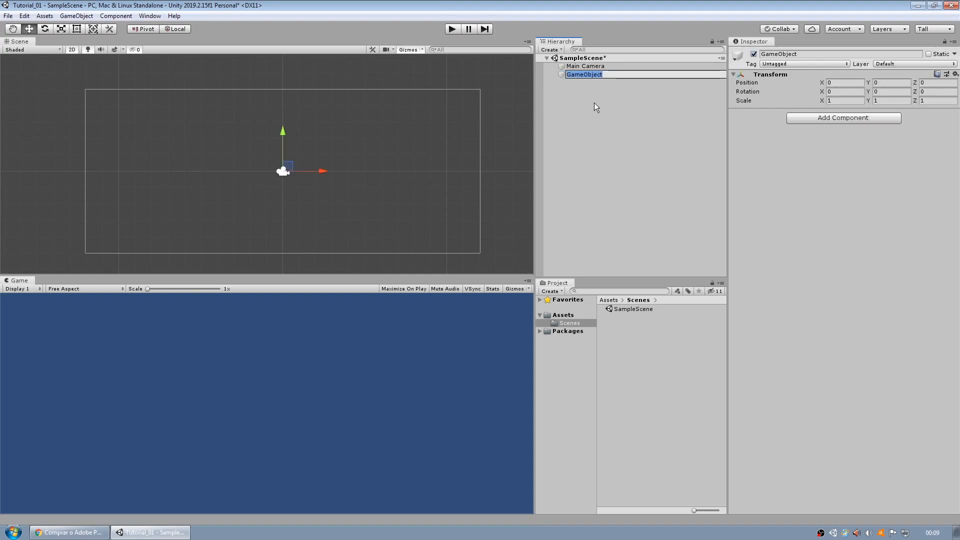
pyautogui.click(598, 77)
pyautogui.rightClick(600, 75)
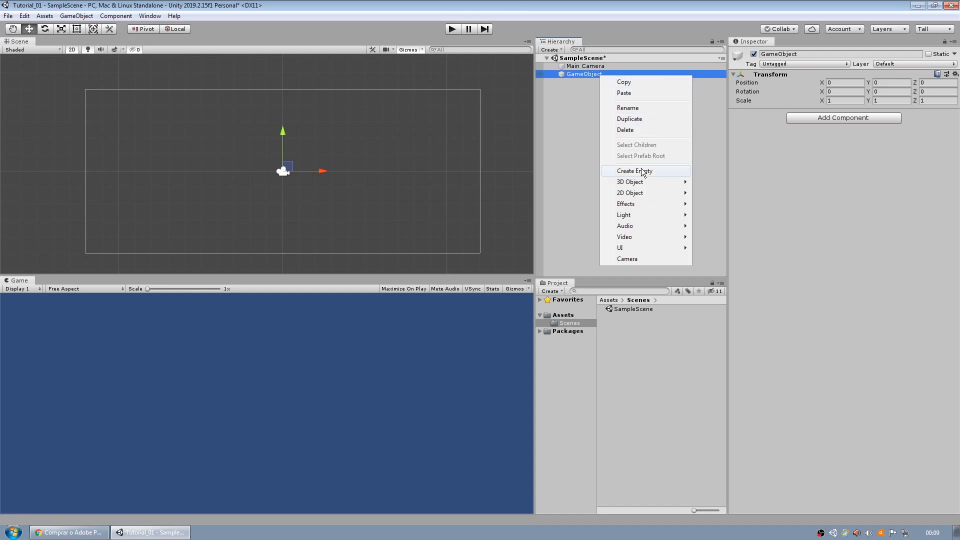
pyautogui.click(731, 140)
pyautogui.click(607, 73)
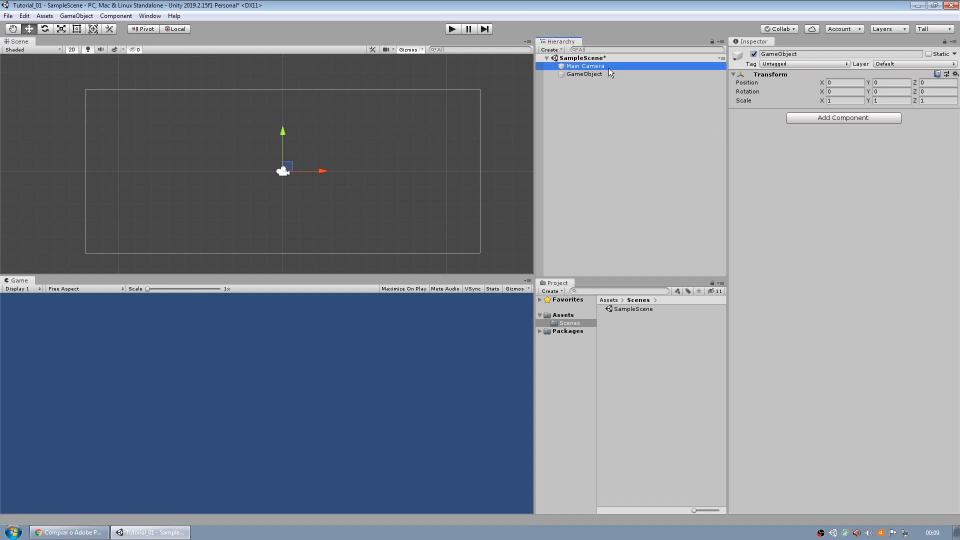
pyautogui.rightClick(597, 76)
pyautogui.click(625, 109)
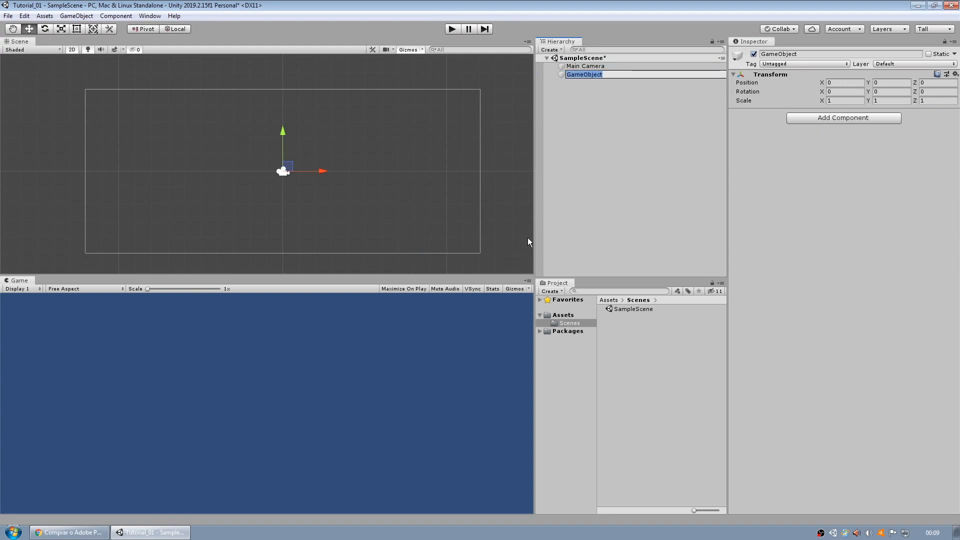
pyautogui.press('Escape')
pyautogui.press('F2')
pyautogui.press('Escape')
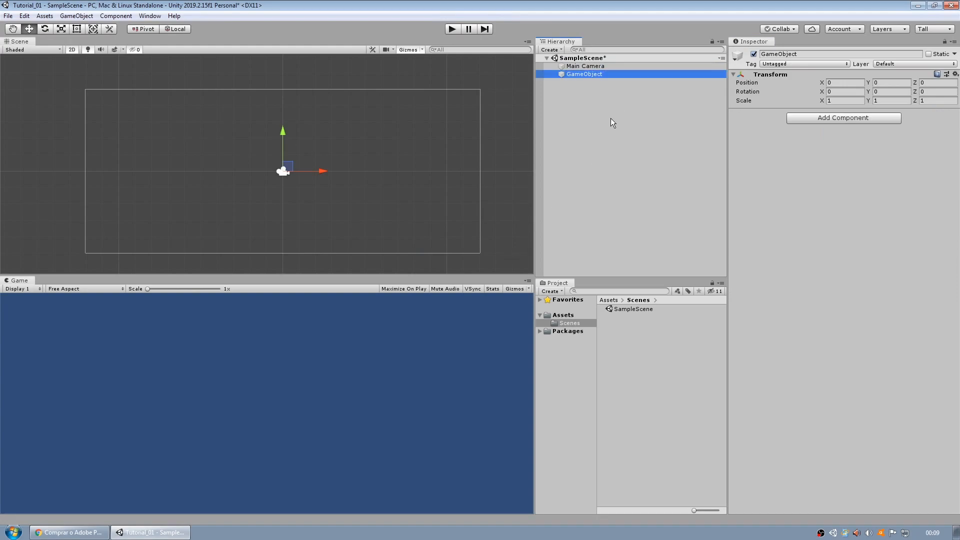
# Rename the empty game object as Player.
pyautogui.press('F2')
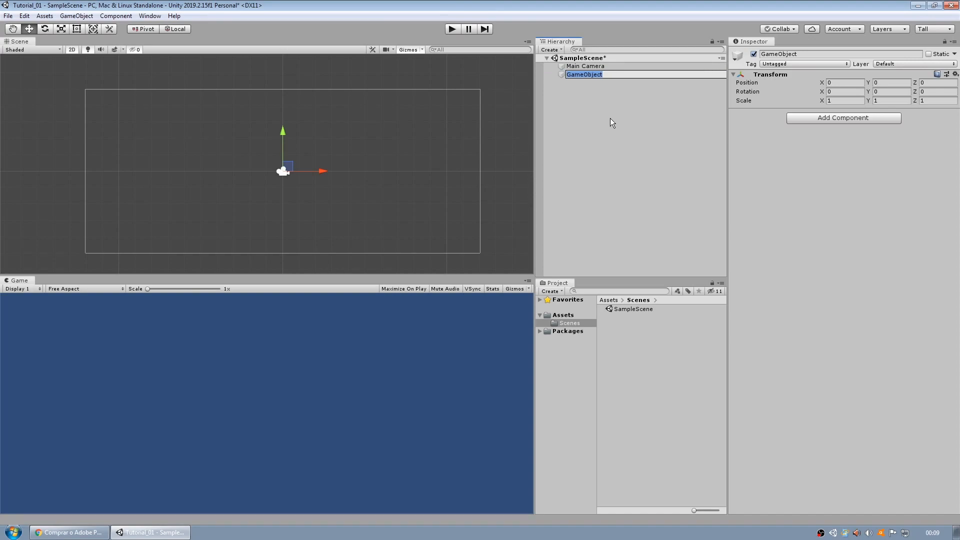
pyautogui.write('Player')
pyautogui.press('Return')
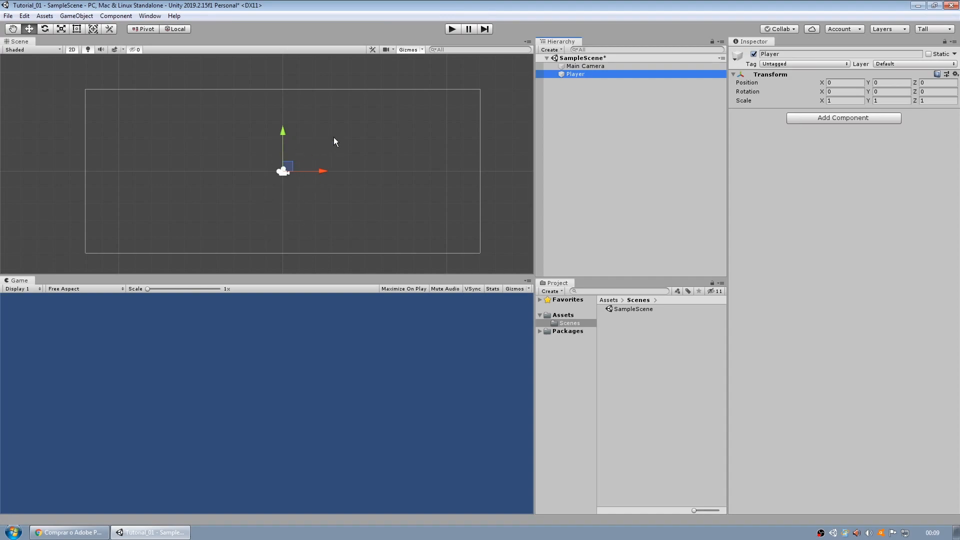
# Add a Sprite Renderer component from the Rendering category to the Player object.
pyautogui.scroll(3, 328, 157)
pyautogui.scroll(-3, 416, 157)
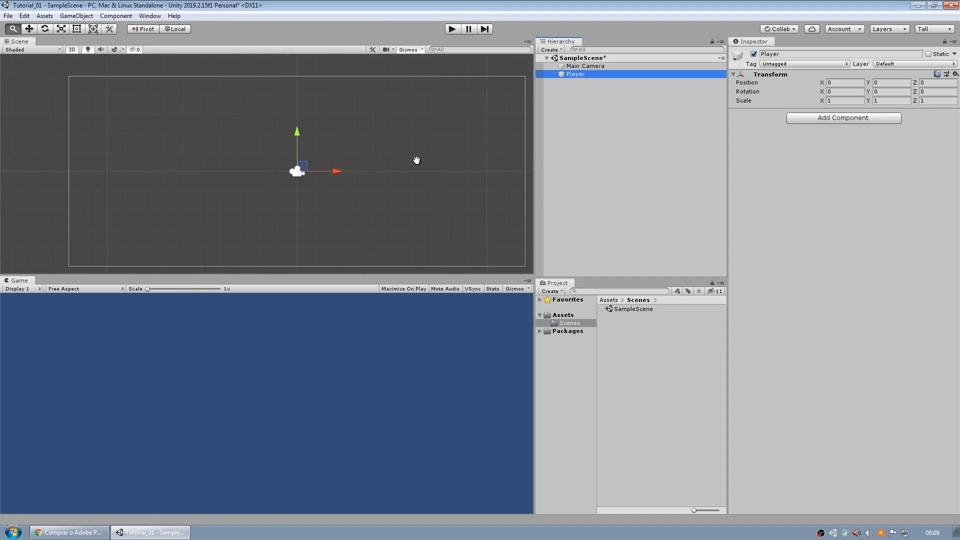
pyautogui.click(839, 120)
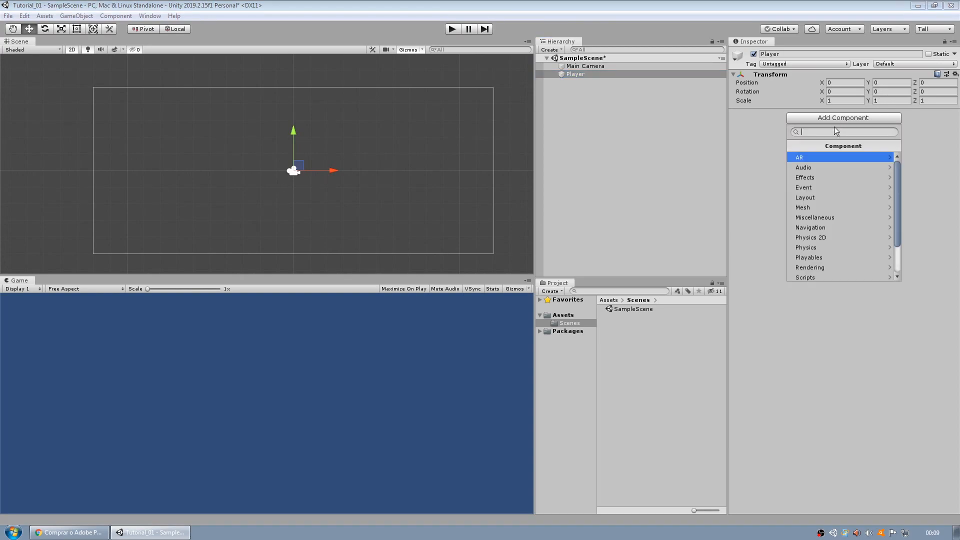
pyautogui.scroll(-2, 856, 185)
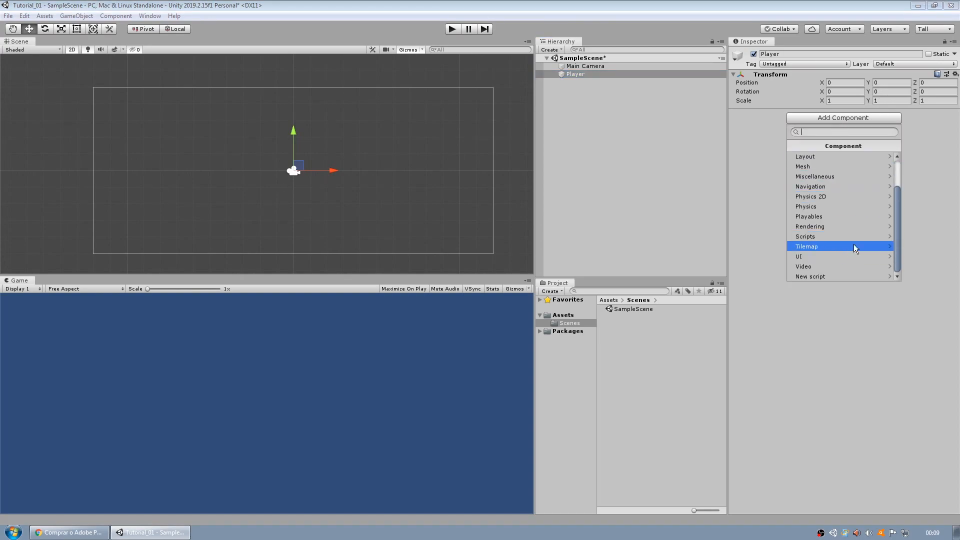
pyautogui.scroll(1, 851, 232)
pyautogui.scroll(-1, 850, 230)
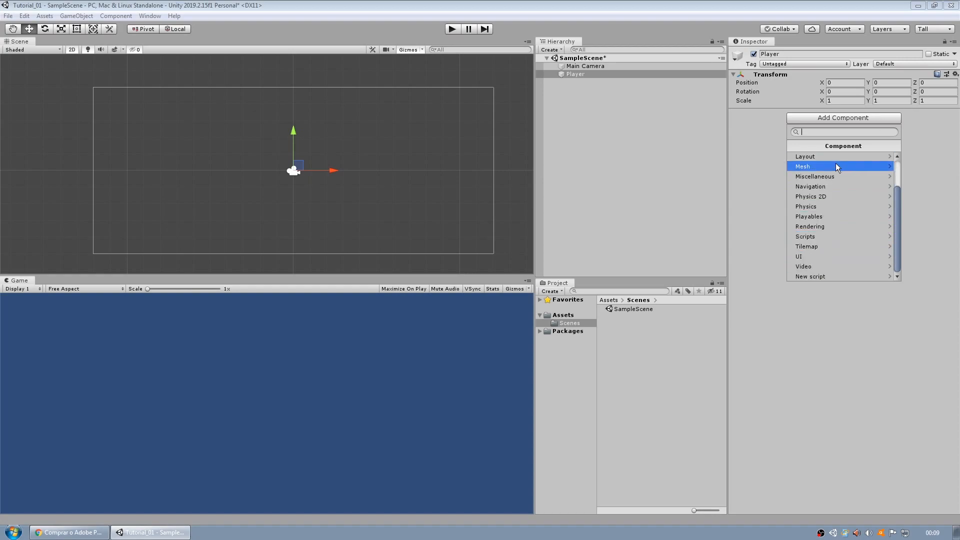
pyautogui.click(832, 227)
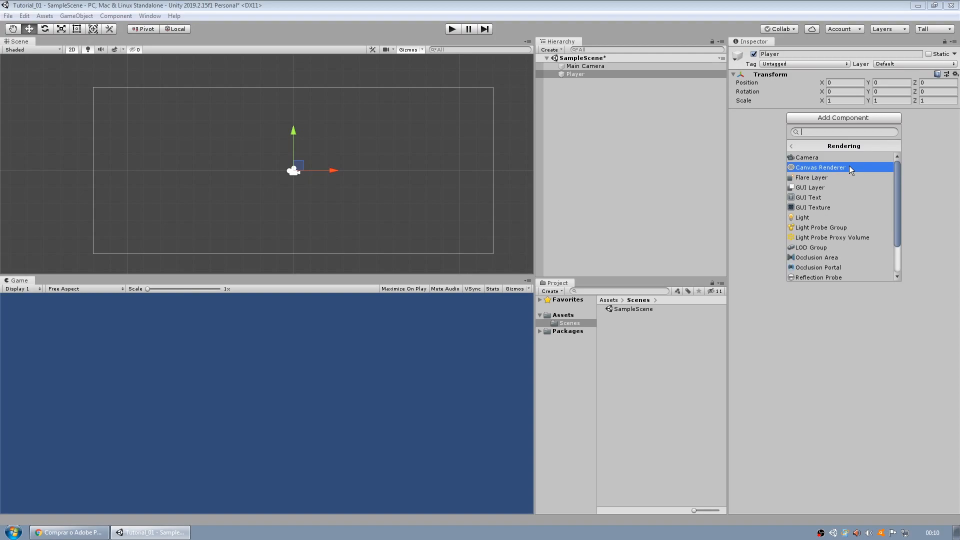
pyautogui.scroll(-2, 880, 208)
pyautogui.scroll(2, 880, 210)
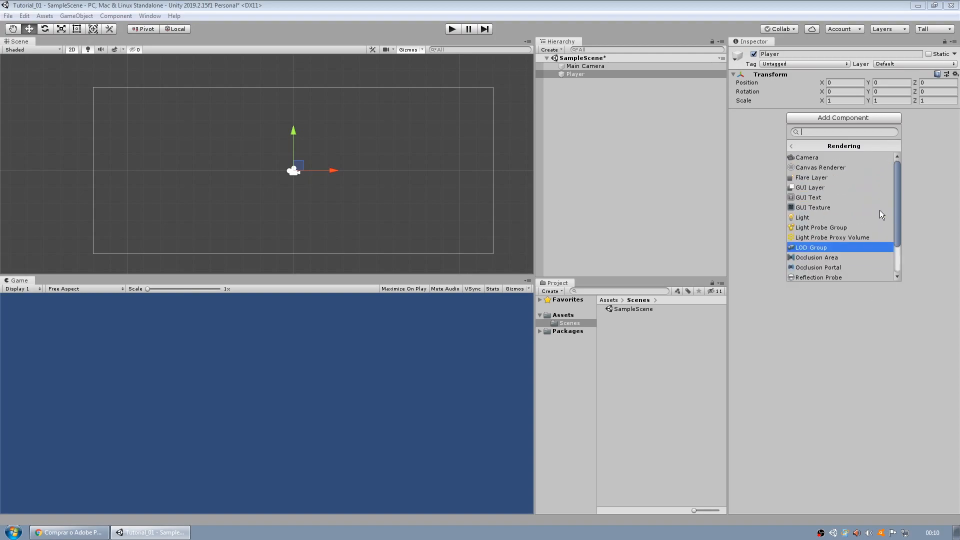
pyautogui.scroll(-1, 849, 229)
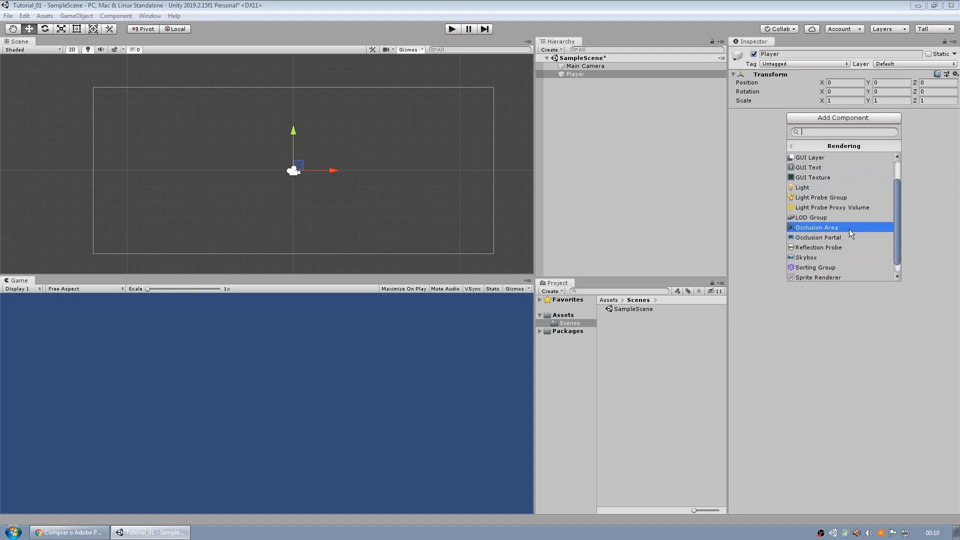
pyautogui.scroll(-1, 845, 265)
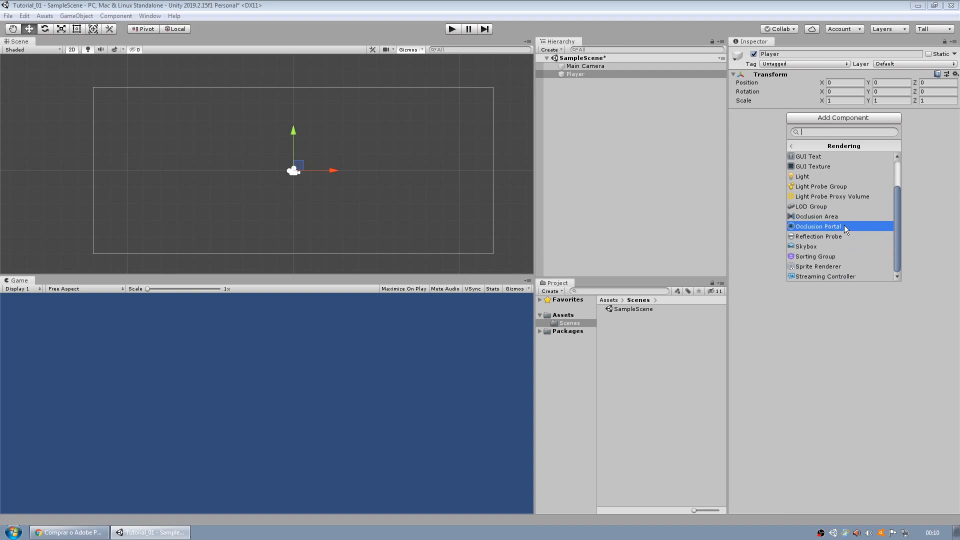
pyautogui.click(860, 265)
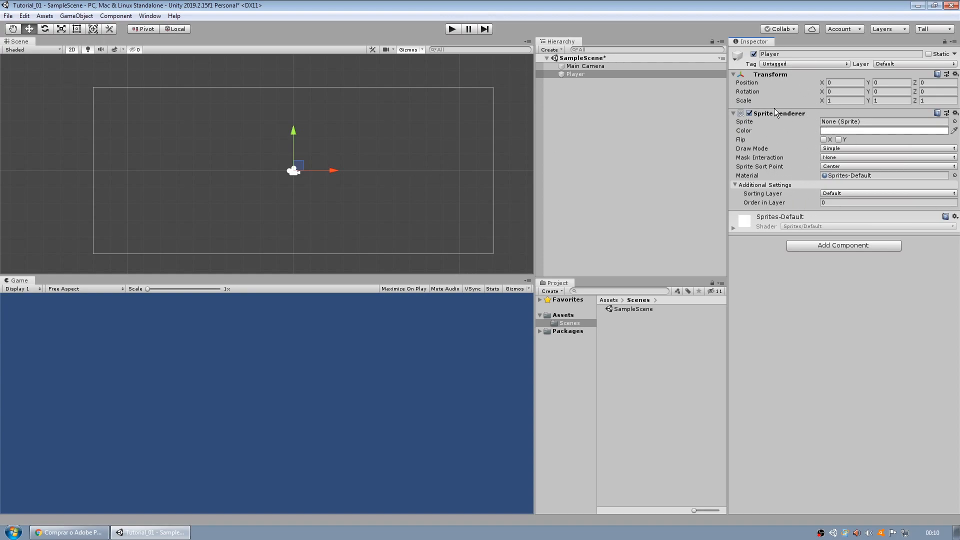
# Collapse and expand the Sprite Renderer settings, and view the sprites available for Player.
pyautogui.click(734, 113)
pyautogui.click(734, 113)
pyautogui.click(734, 113)
pyautogui.click(734, 113)
pyautogui.click(954, 122)
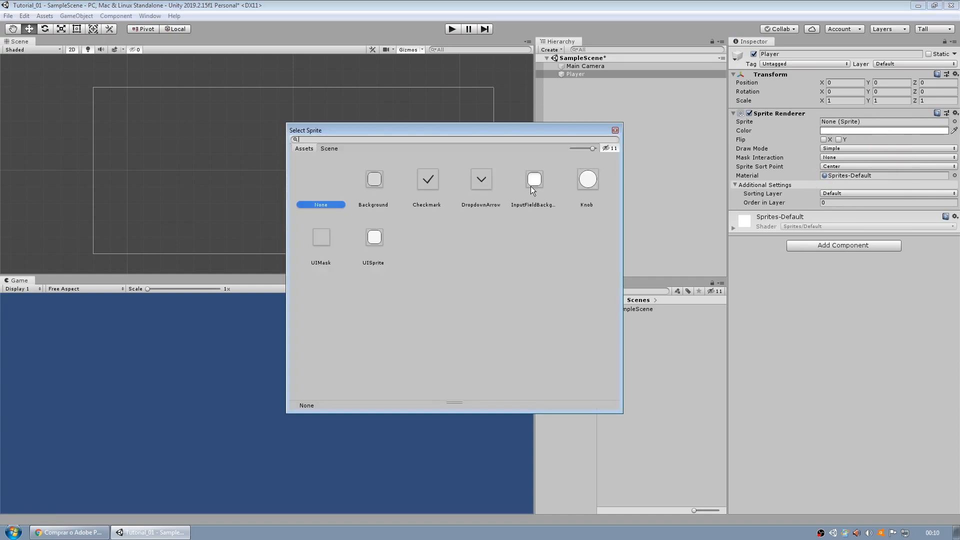
pyautogui.click(616, 130)
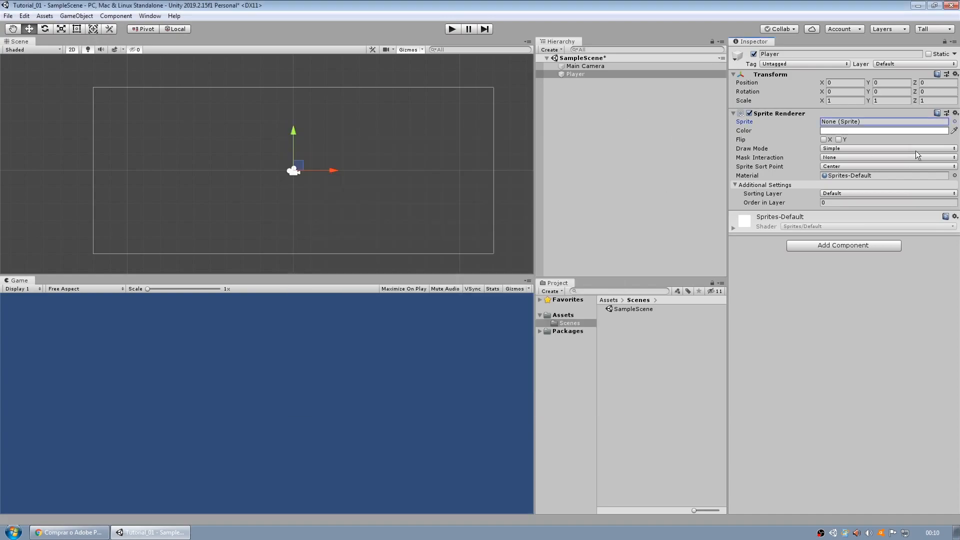
# Try the Checkmark, Background, UIMask and UISprite sprites on Player, and move the sprite selection window aside from the Game view.
pyautogui.click(955, 122)
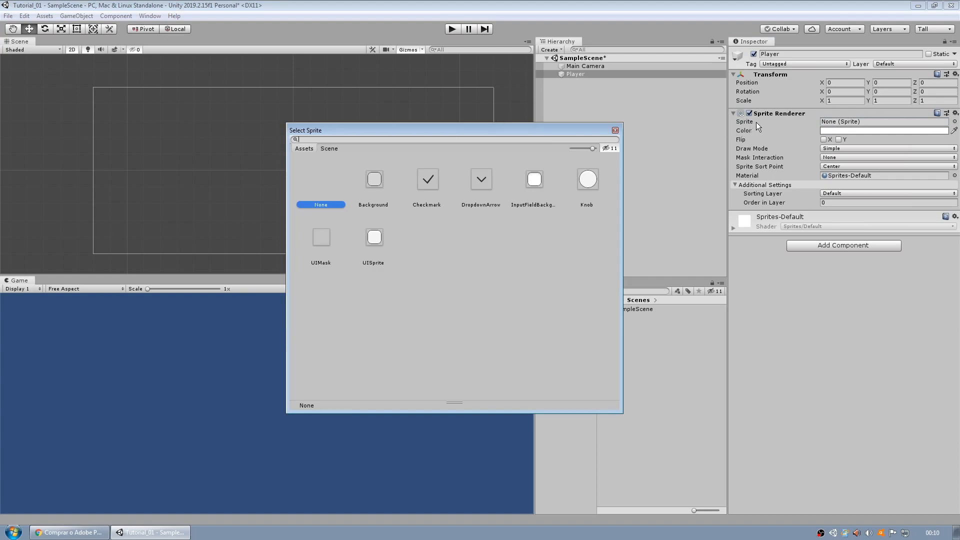
pyautogui.click(435, 186)
pyautogui.click(375, 183)
pyautogui.click(371, 241)
pyautogui.click(330, 239)
pyautogui.click(322, 185)
pyautogui.click(368, 242)
pyautogui.moveTo(439, 136); pyautogui.dragTo(520, 132)
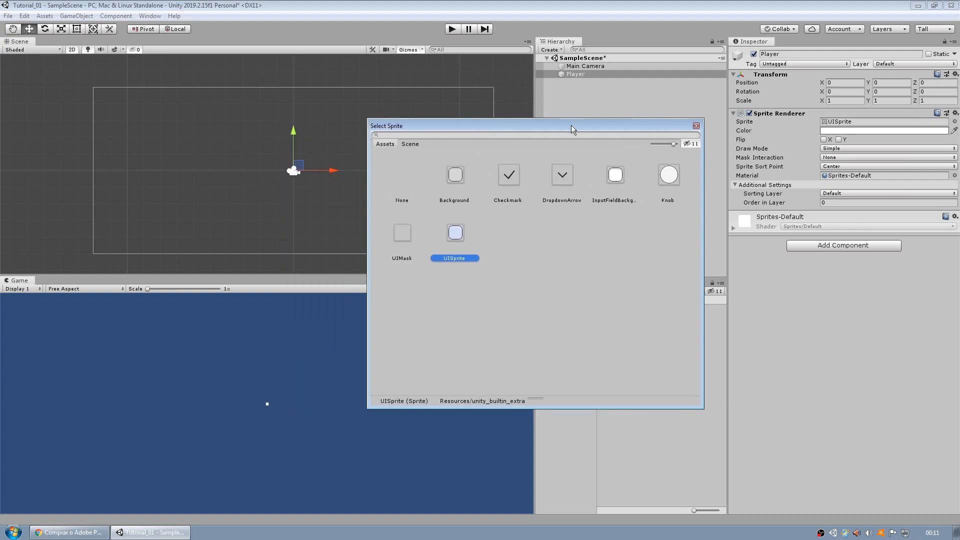
# Compare InputFieldBackground, DropdownArrow and the other built-in sprites on Player, and assign the Knob sprite.
pyautogui.click(615, 176)
pyautogui.click(668, 176)
pyautogui.click(614, 177)
pyautogui.click(558, 178)
pyautogui.click(451, 185)
pyautogui.click(403, 233)
pyautogui.click(403, 178)
pyautogui.click(509, 175)
pyautogui.click(456, 234)
pyautogui.click(666, 195)
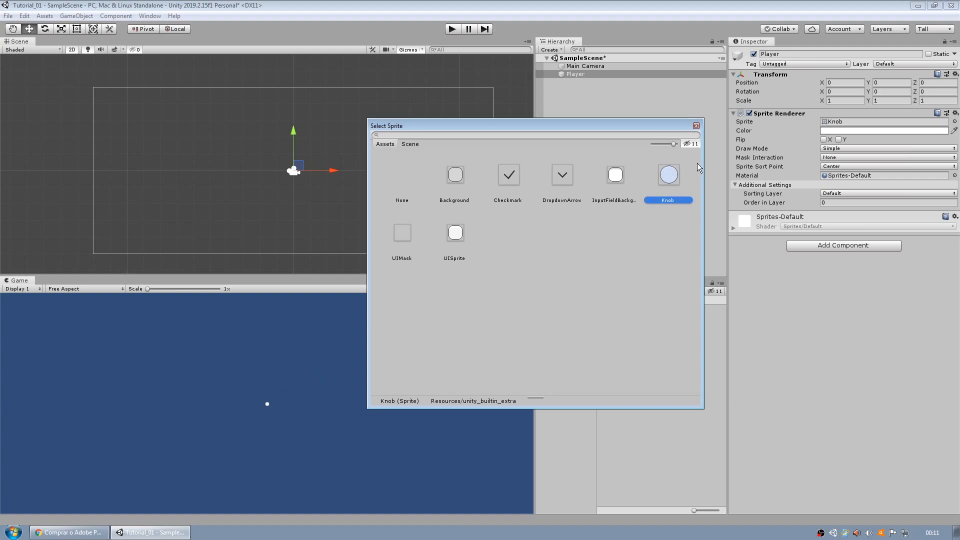
# Clear the Player's sprite by assigning None in the Sprite Renderer.
pyautogui.click(695, 126)
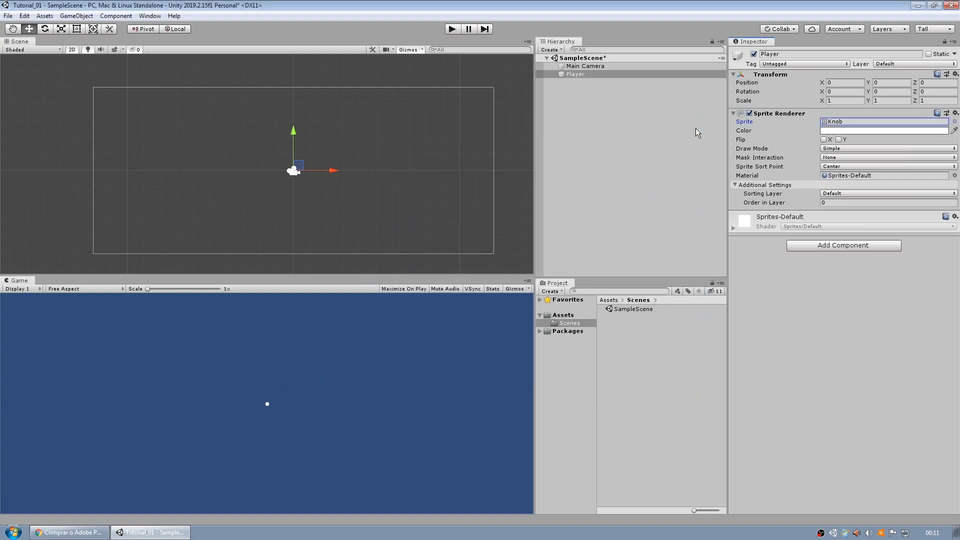
pyautogui.click(954, 121)
pyautogui.doubleClick(408, 182)
# Examine the Assets folder and its Scenes subfolder, and compare the SampleScene asset with the scene in the Hierarchy.
pyautogui.click(564, 316)
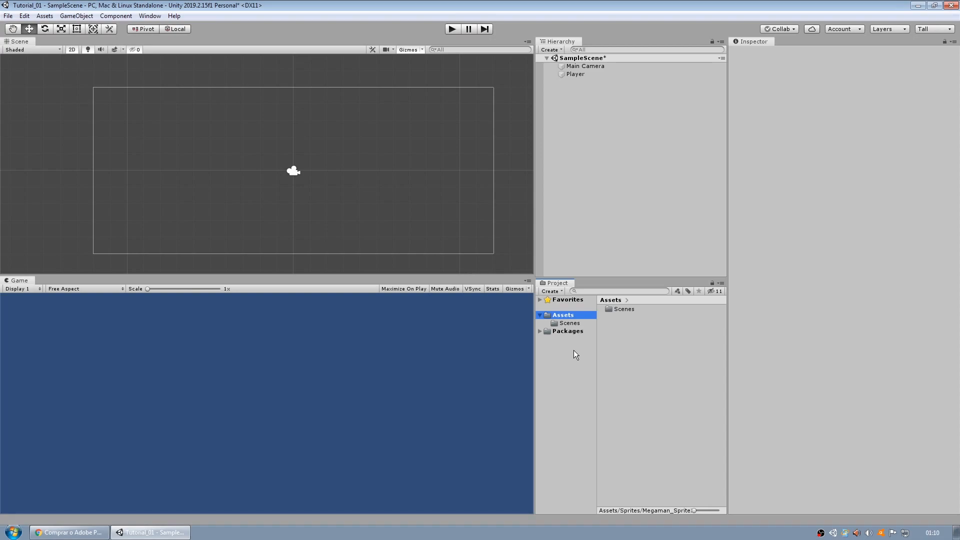
pyautogui.click(570, 323)
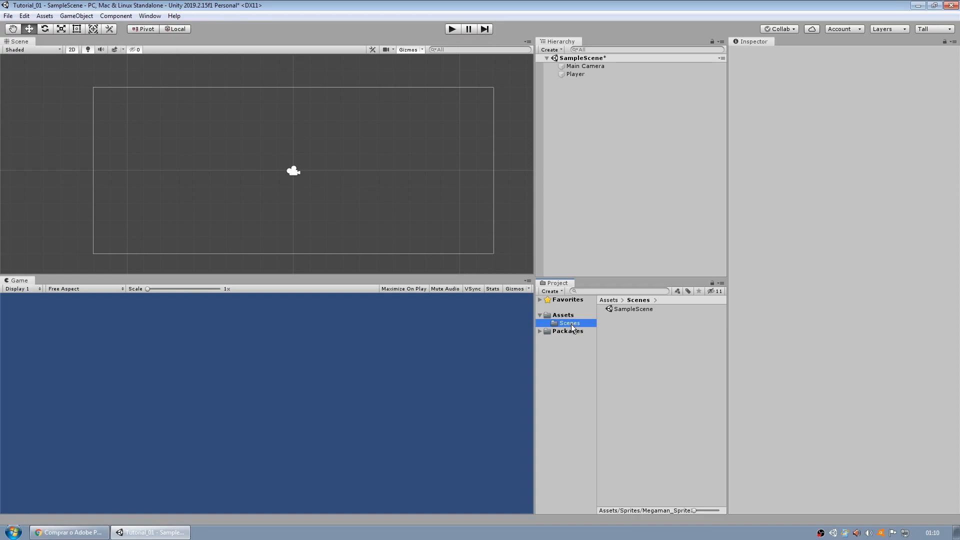
pyautogui.click(629, 311)
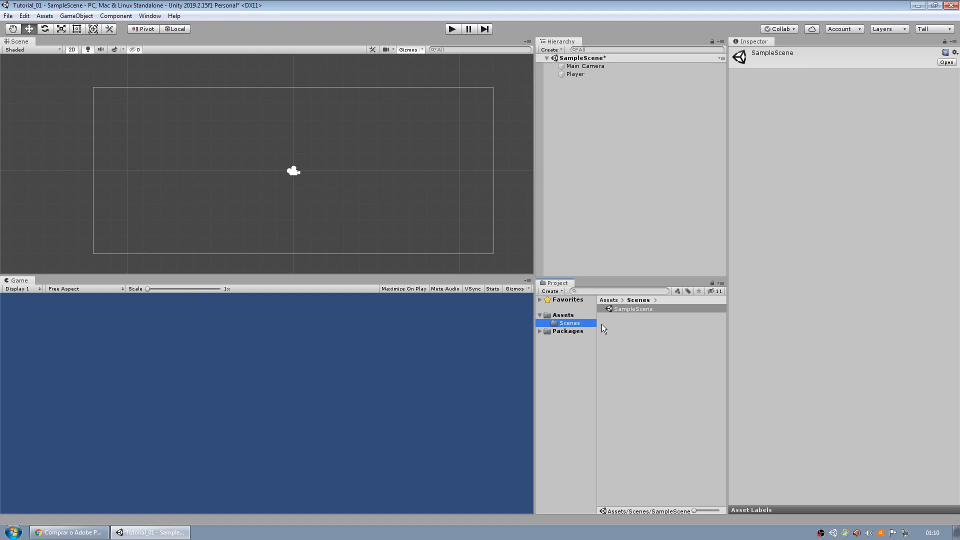
pyautogui.moveTo(638, 309); pyautogui.dragTo(624, 164)
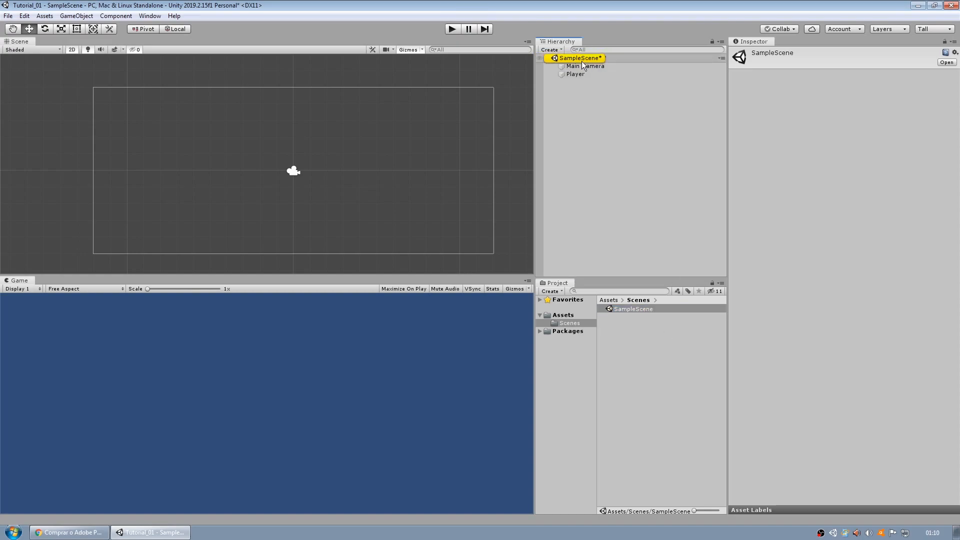
pyautogui.click(574, 317)
pyautogui.click(570, 325)
pyautogui.click(575, 317)
# Create a folder named Sprites inside the Assets folder.
pyautogui.rightClick(576, 317)
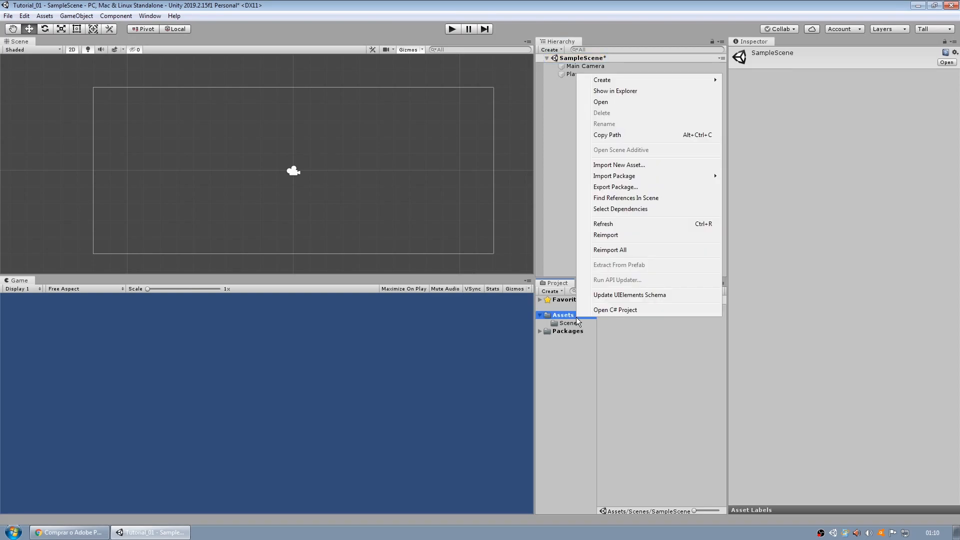
pyautogui.moveTo(625, 79)
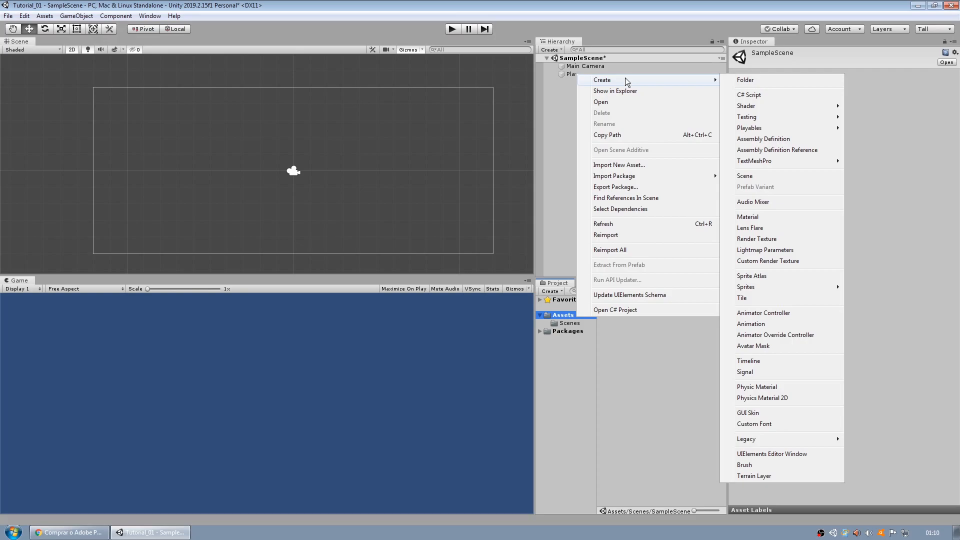
pyautogui.rightClick(562, 308)
pyautogui.rightClick(566, 311)
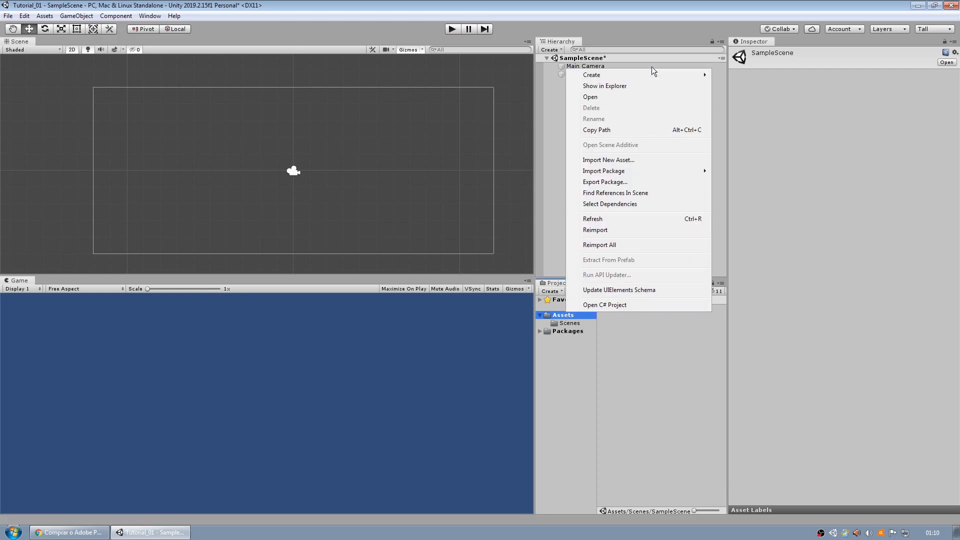
pyautogui.moveTo(643, 73)
pyautogui.click(754, 78)
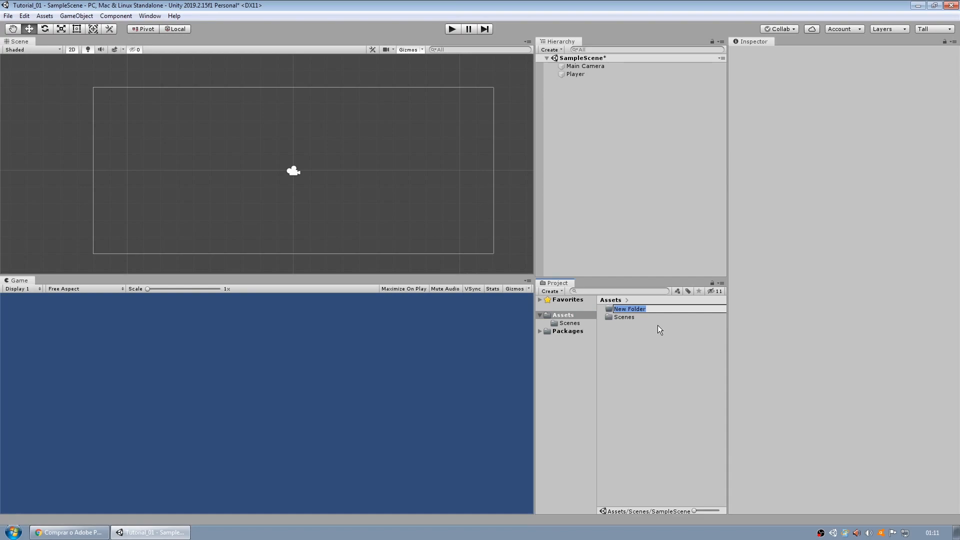
pyautogui.write('Sprites')
pyautogui.press('Return')
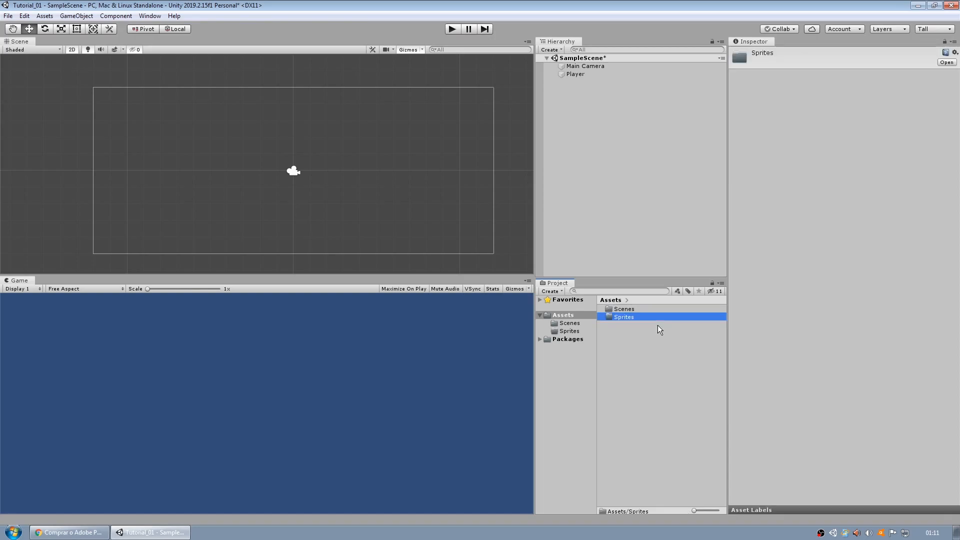
# Review the Player's Sprite Renderer and the folders under Assets, and open the empty Sprites folder.
pyautogui.click(588, 73)
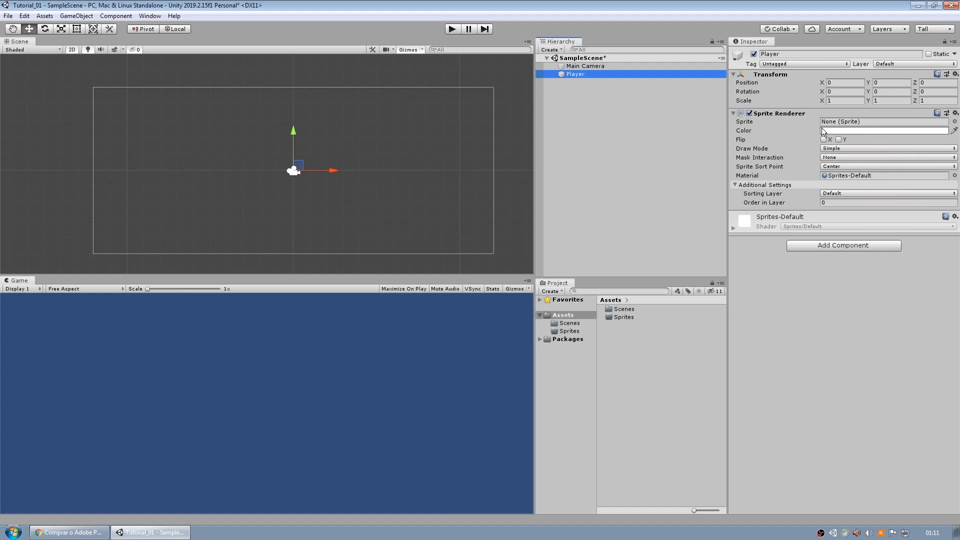
pyautogui.click(623, 319)
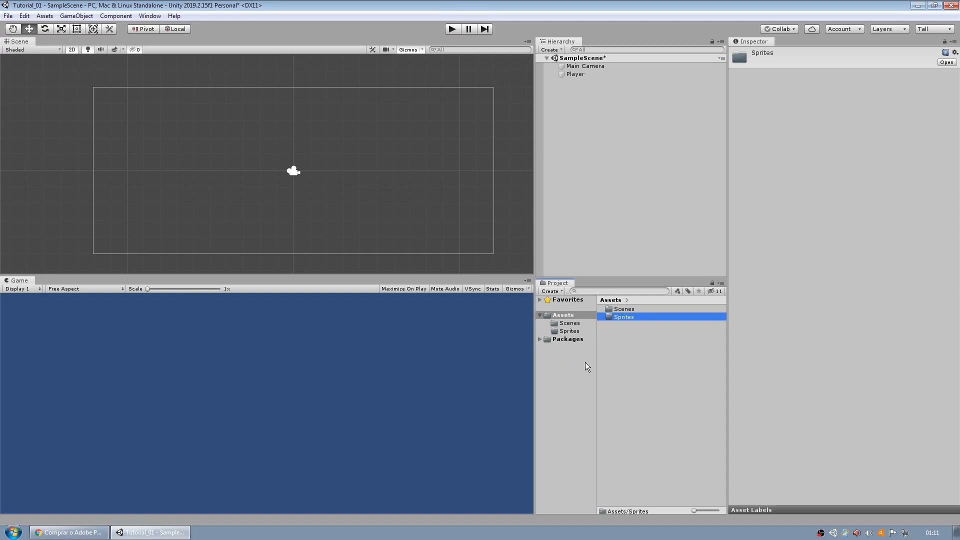
pyautogui.rightClick(564, 315)
pyautogui.click(586, 318)
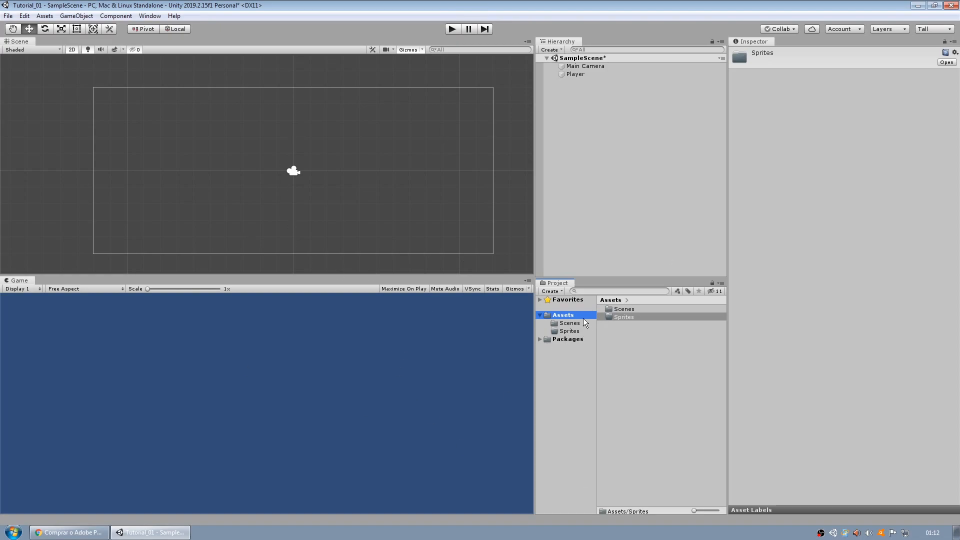
pyautogui.click(617, 316)
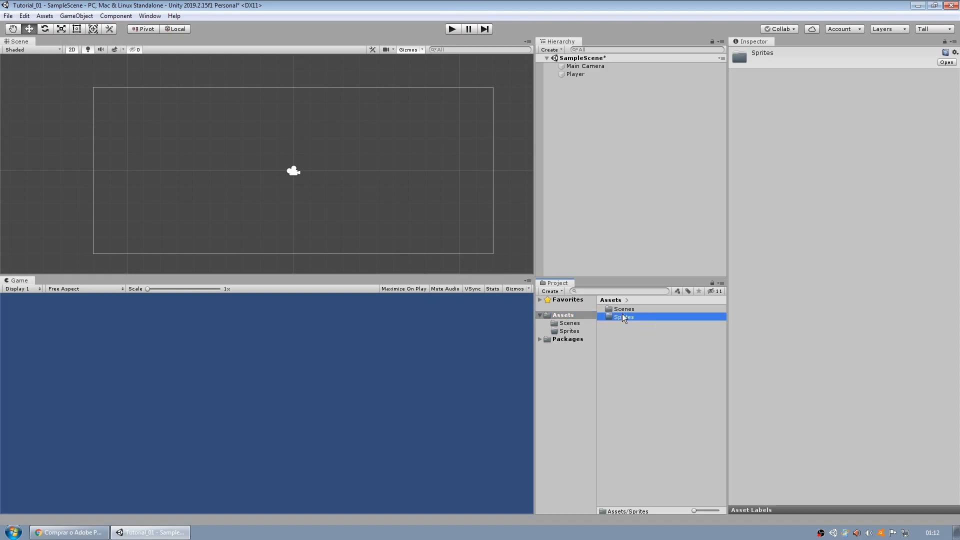
pyautogui.click(623, 310)
pyautogui.click(617, 318)
pyautogui.doubleClick(625, 319)
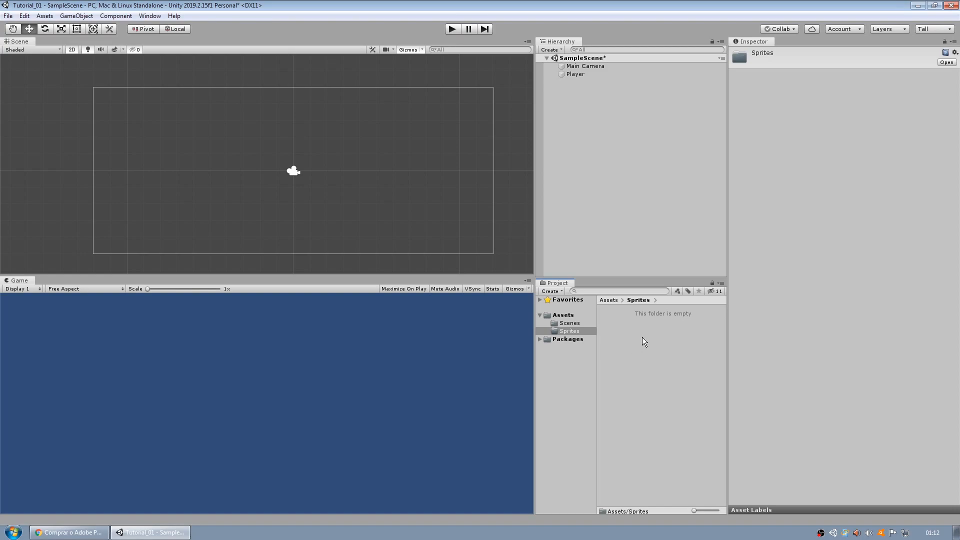
pyautogui.rightClick(639, 335)
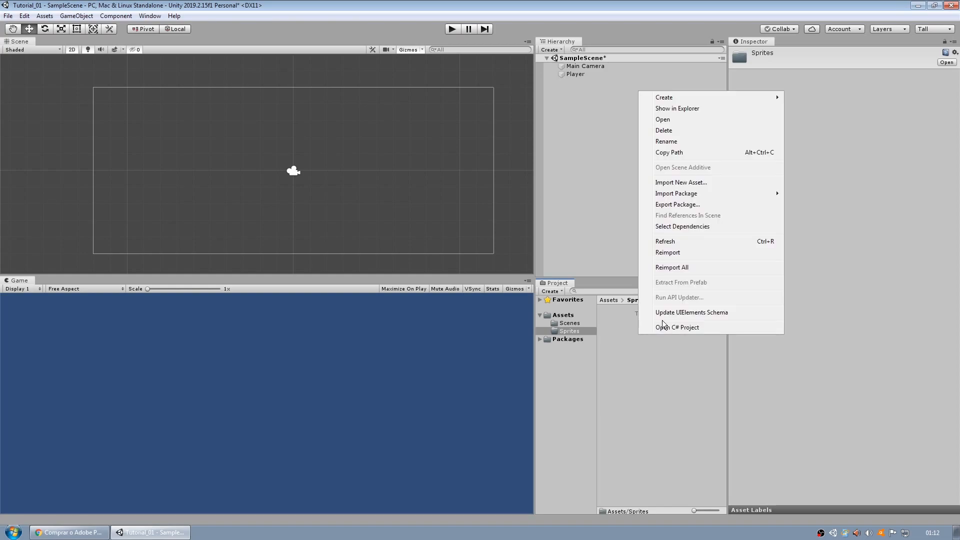
pyautogui.click(679, 183)
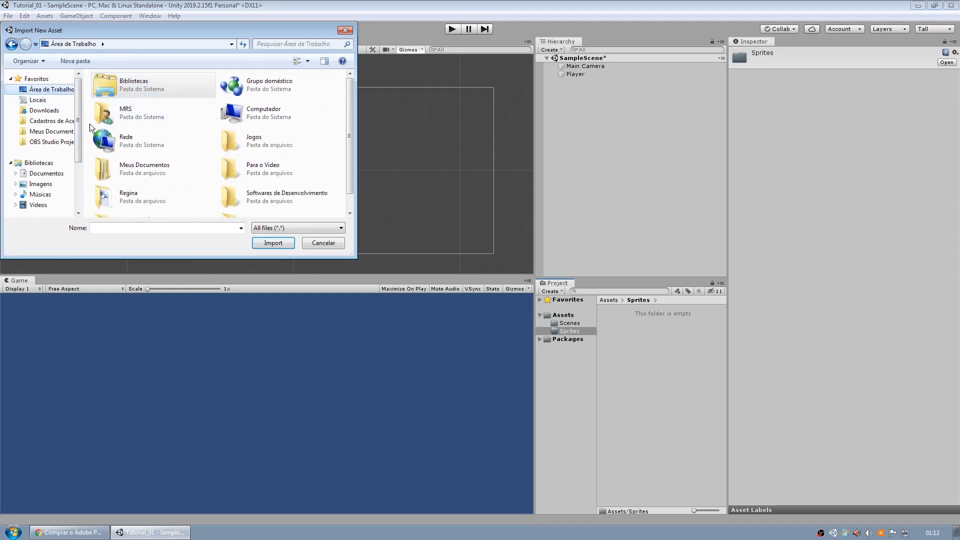
pyautogui.click(61, 111)
pyautogui.click(67, 91)
pyautogui.click(273, 133)
pyautogui.scroll(-1, 280, 150)
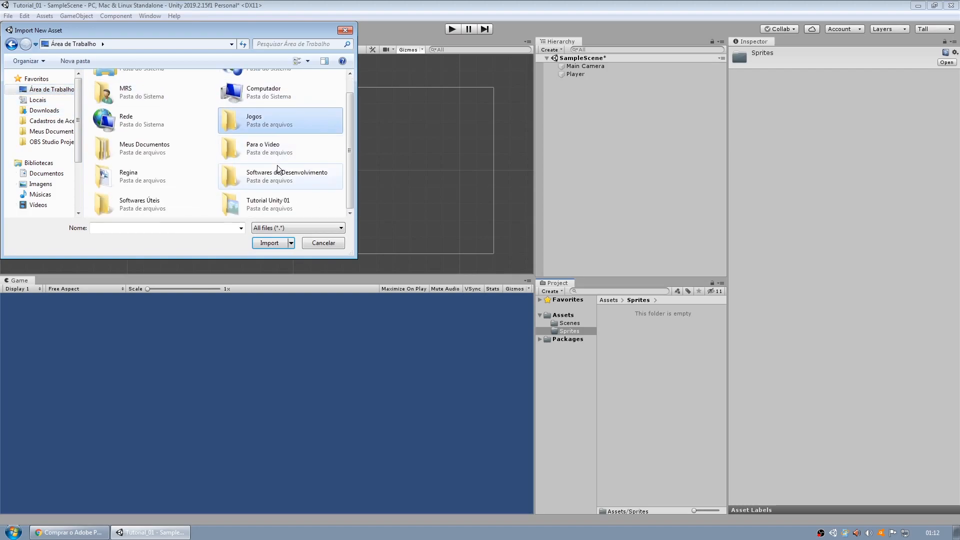
pyautogui.doubleClick(268, 198)
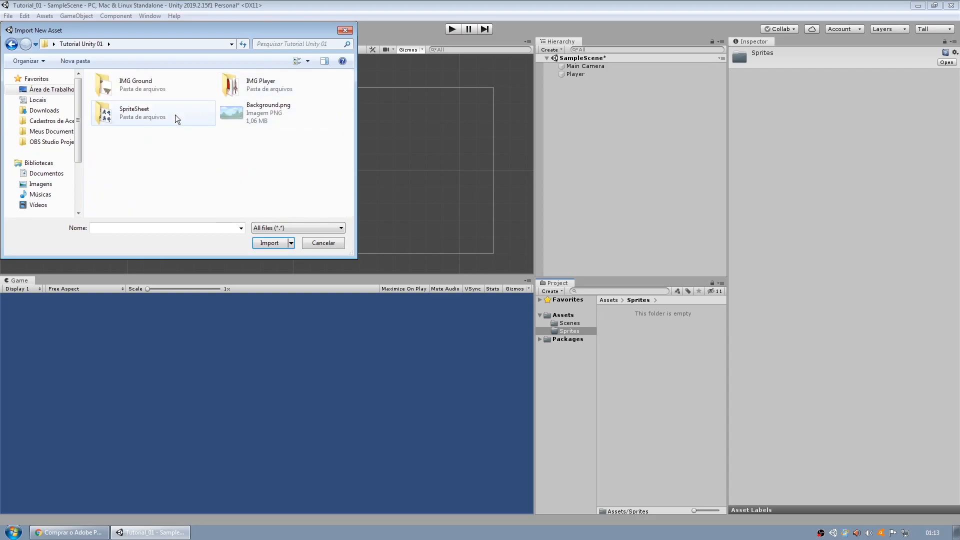
pyautogui.doubleClick(175, 118)
pyautogui.press('BackSpace')
pyautogui.press('Escape')
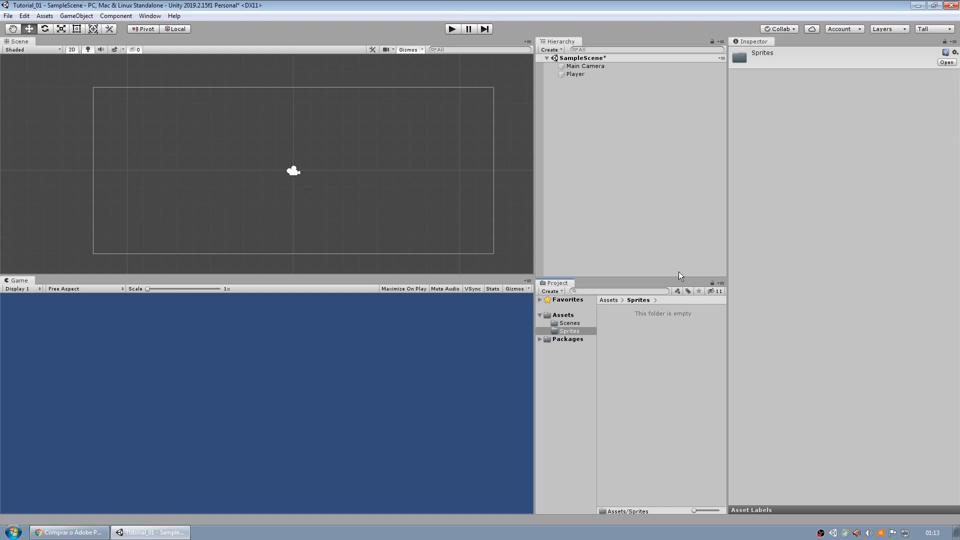
# Minimize Unity and launch Photoshop CC 2018 from the Softwares de Desenvolvimento folder on the desktop.
pyautogui.click(918, 5)
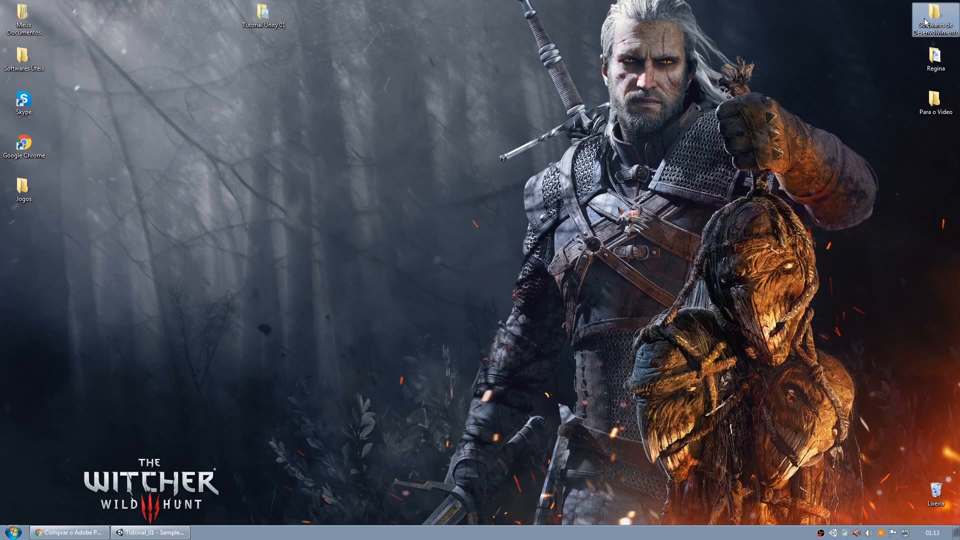
pyautogui.doubleClick(923, 20)
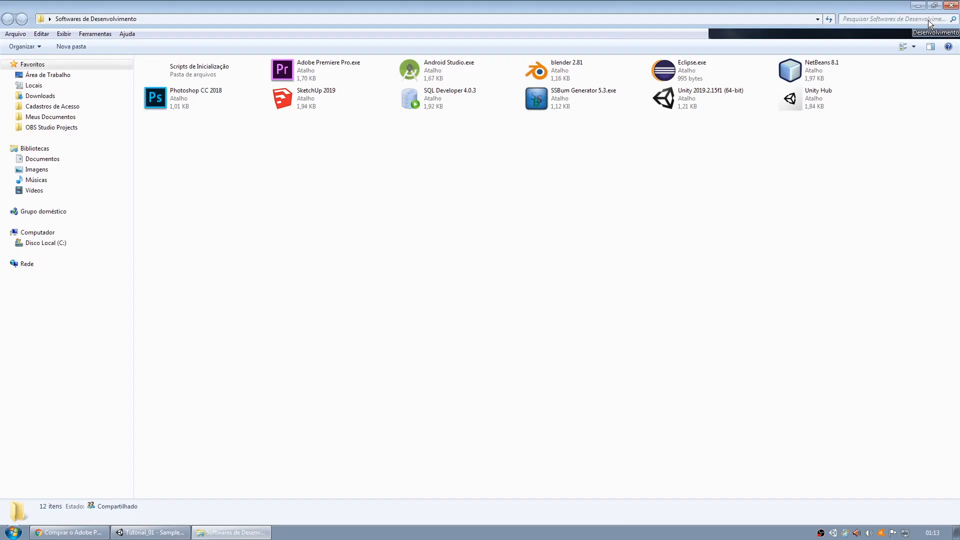
pyautogui.doubleClick(212, 94)
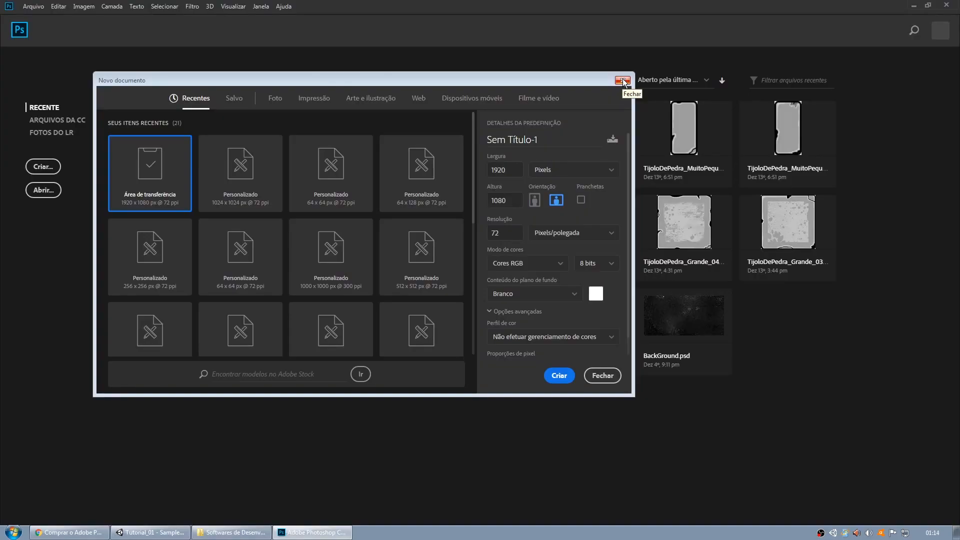
# Examine the size, resolution and background settings for a new document without creating one, and close Photoshop.
pyautogui.click(623, 81)
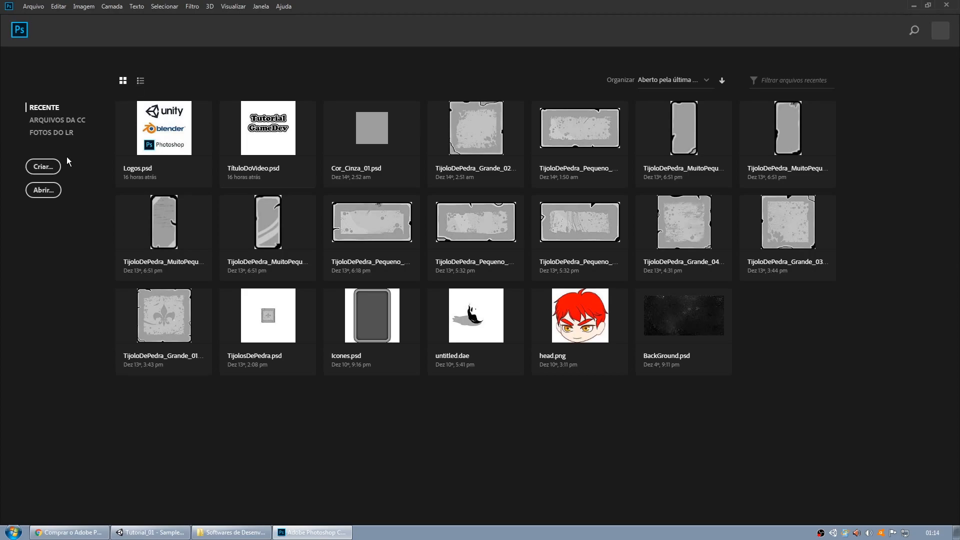
pyautogui.click(59, 169)
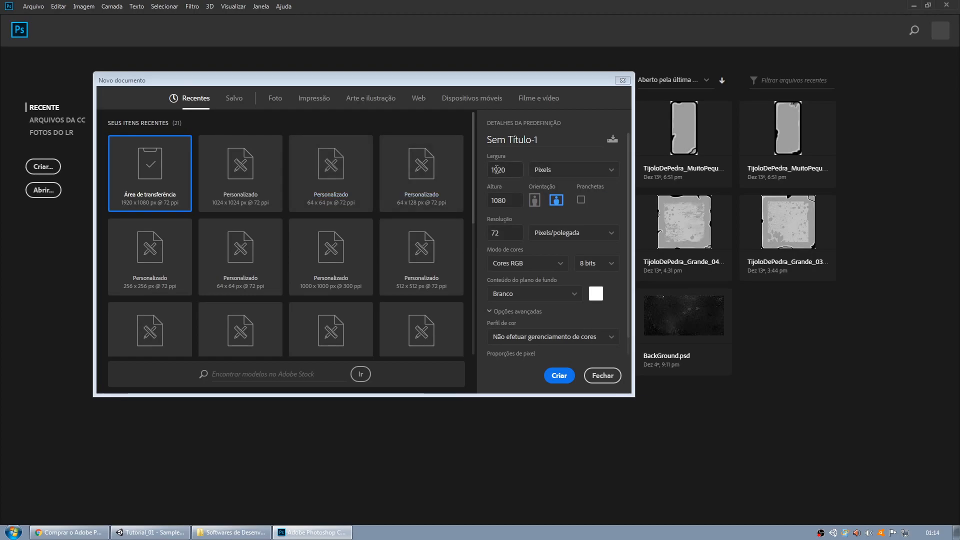
pyautogui.click(603, 375)
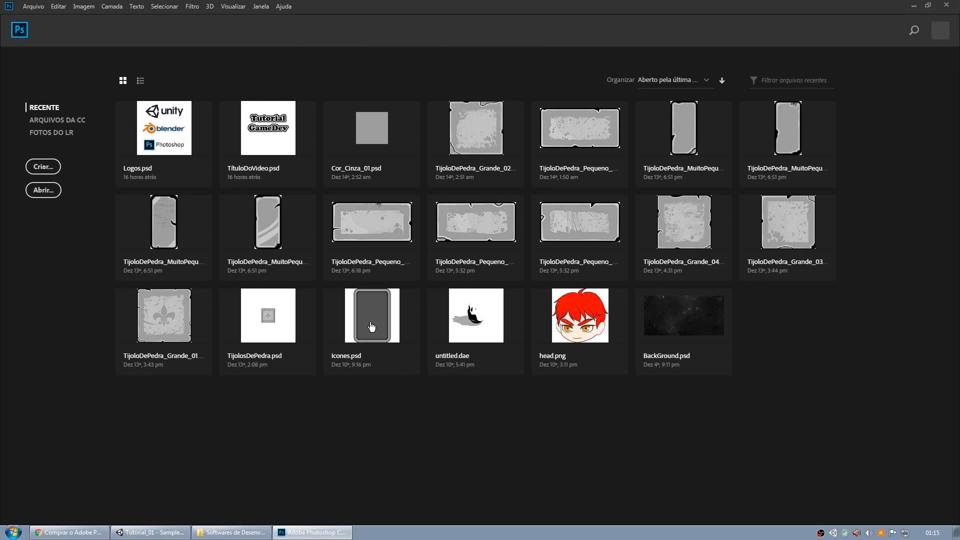
pyautogui.click(43, 167)
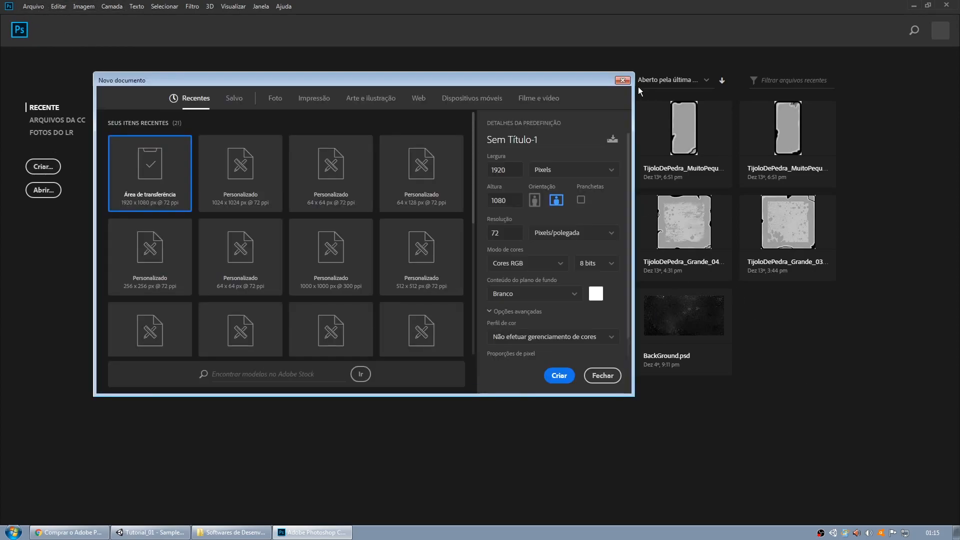
pyautogui.click(622, 80)
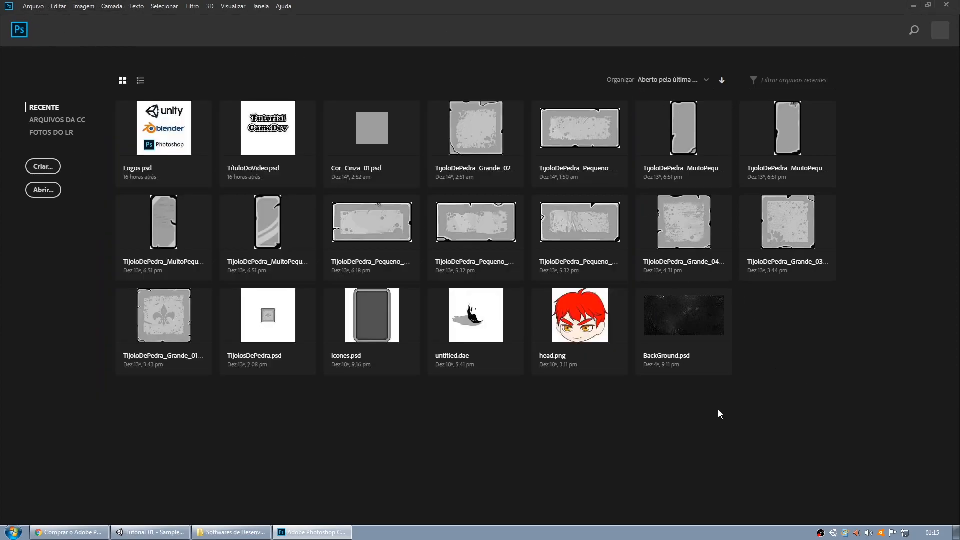
pyautogui.click(947, 5)
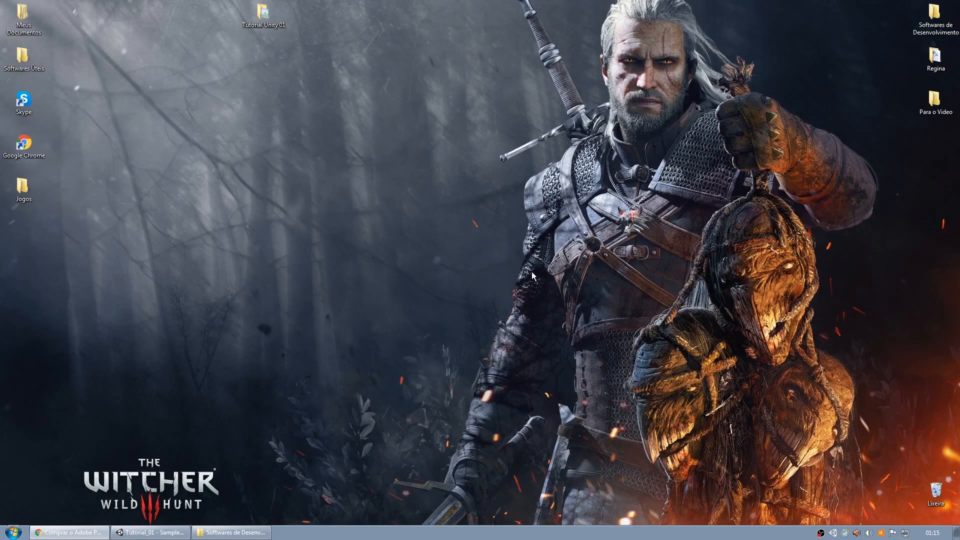
# View Megaman_Sprite2D.png from the SpriteSheet folder inside the desktop folder Tutorial Unity 01, and close the image viewer.
pyautogui.doubleClick(243, 22)
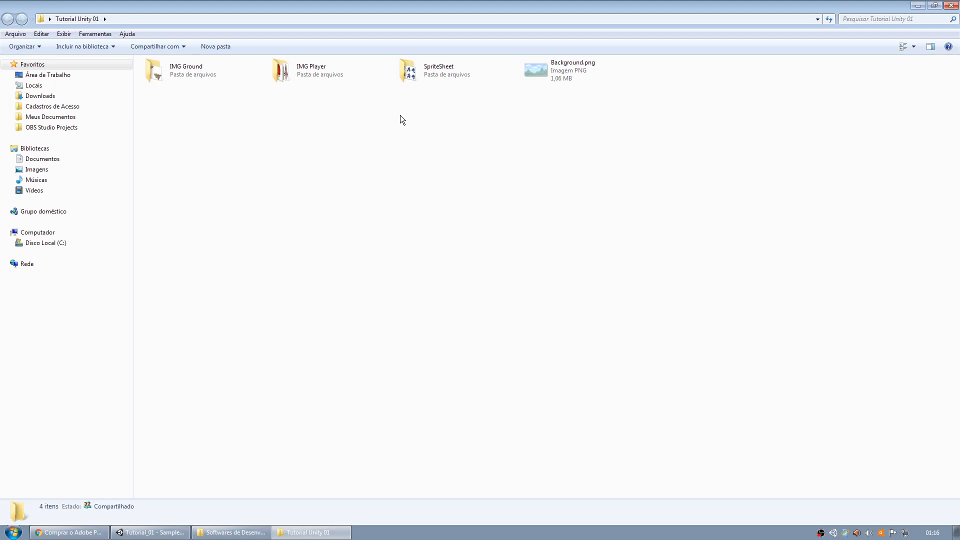
pyautogui.doubleClick(451, 66)
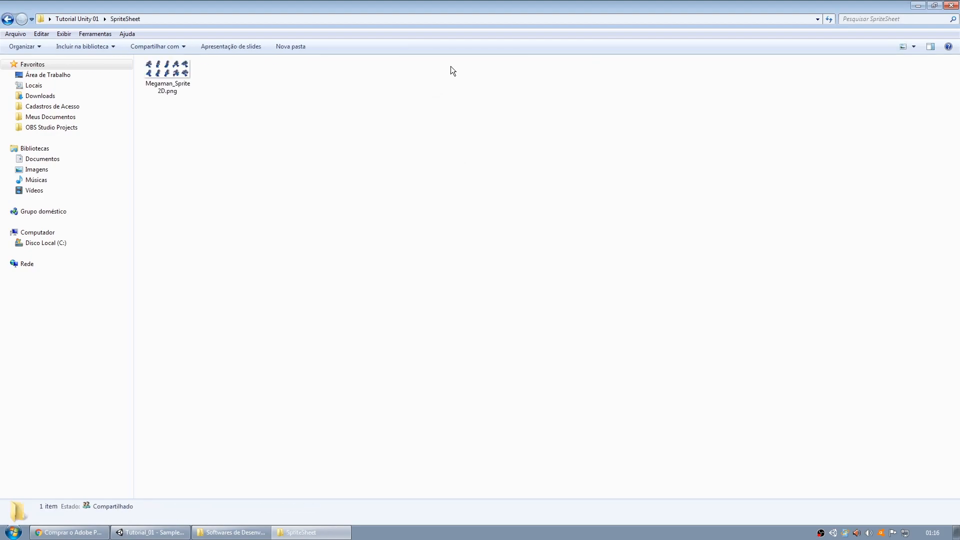
pyautogui.doubleClick(170, 76)
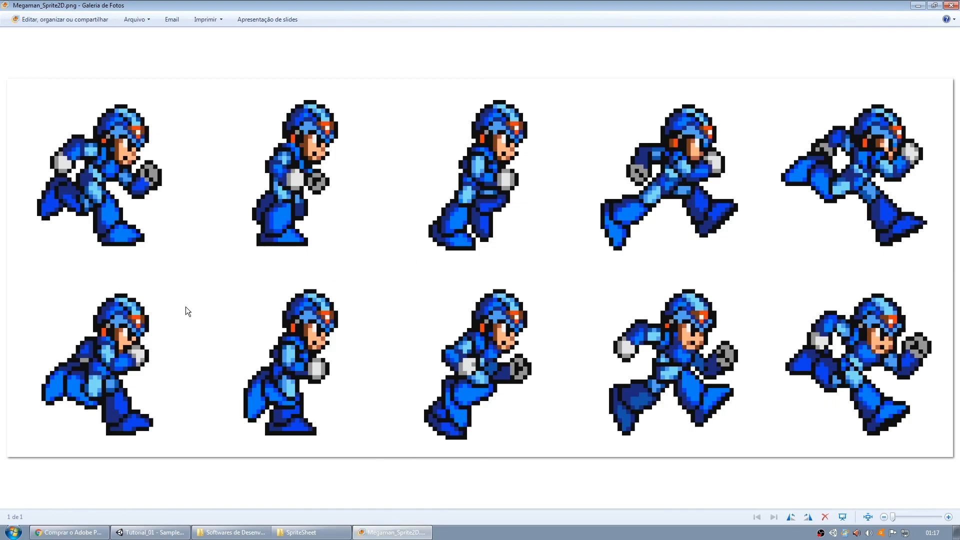
pyautogui.click(950, 5)
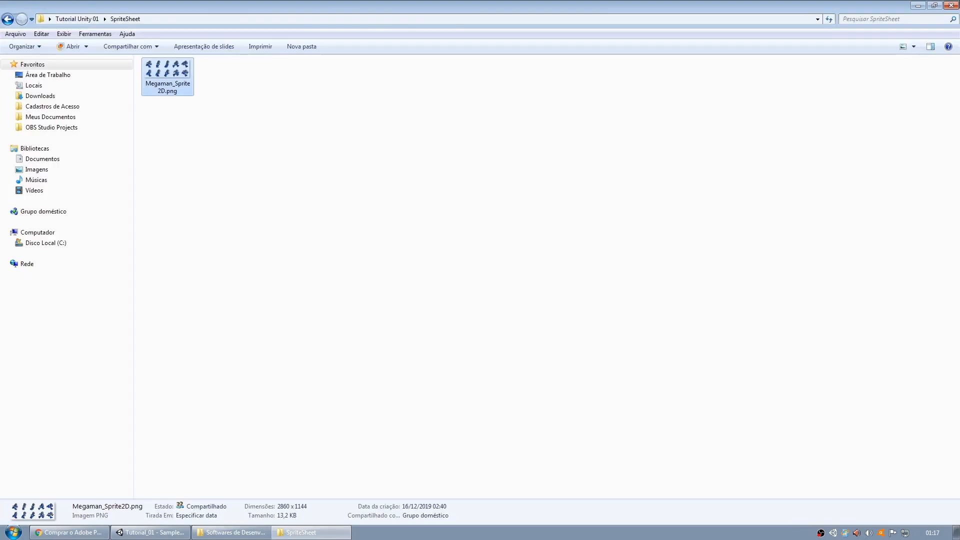
pyautogui.click(184, 103)
pyautogui.click(175, 94)
pyautogui.press('F2')
pyautogui.press('End')
pyautogui.hotkey('ctrl', 'shift', 'Left')
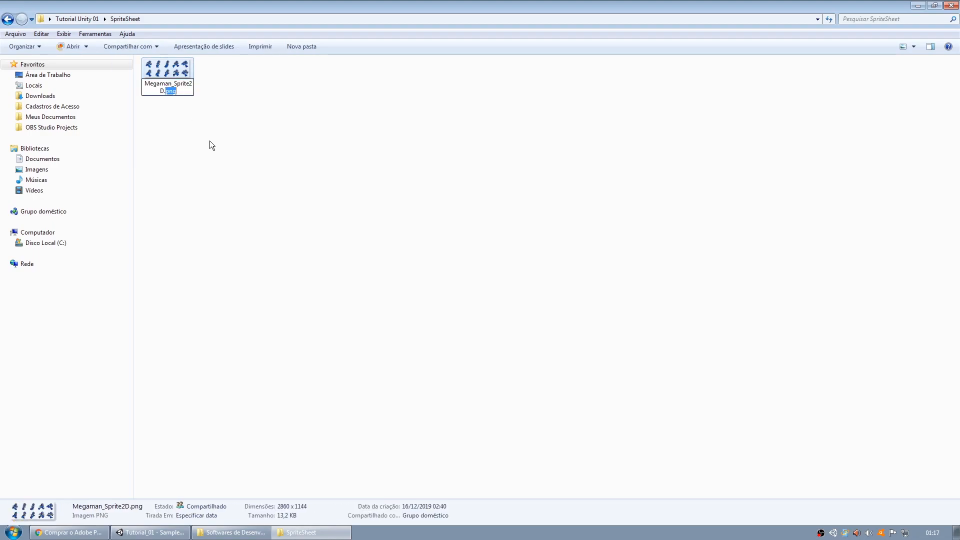
pyautogui.press('BackSpace')
pyautogui.press('Escape')
pyautogui.press('F2')
pyautogui.press('End')
pyautogui.hotkey('ctrl', 'shift', 'Left')
pyautogui.press('BackSpace')
pyautogui.press('Escape')
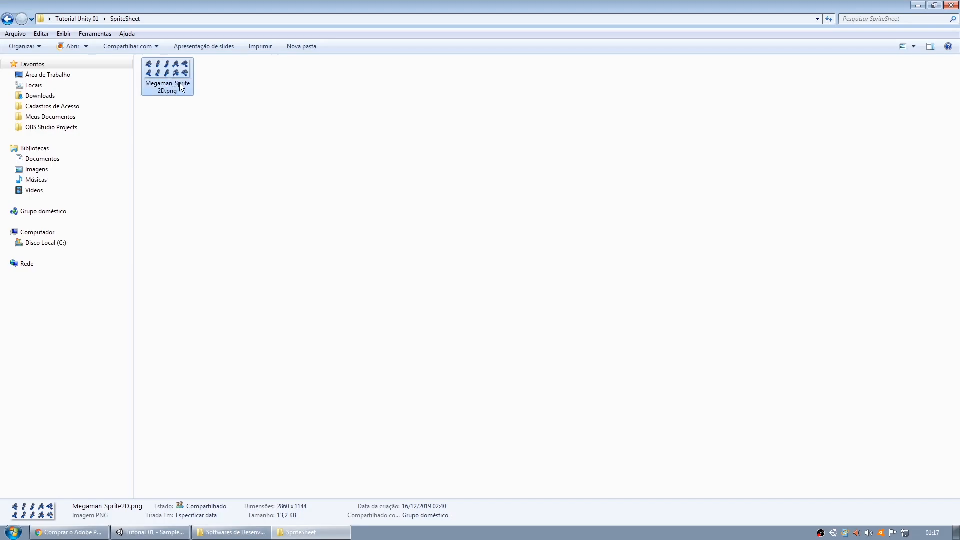
# View the Megaman_Sprite2D.png sprite sheet in the image viewer again, close it, and switch to Unity.
pyautogui.doubleClick(181, 88)
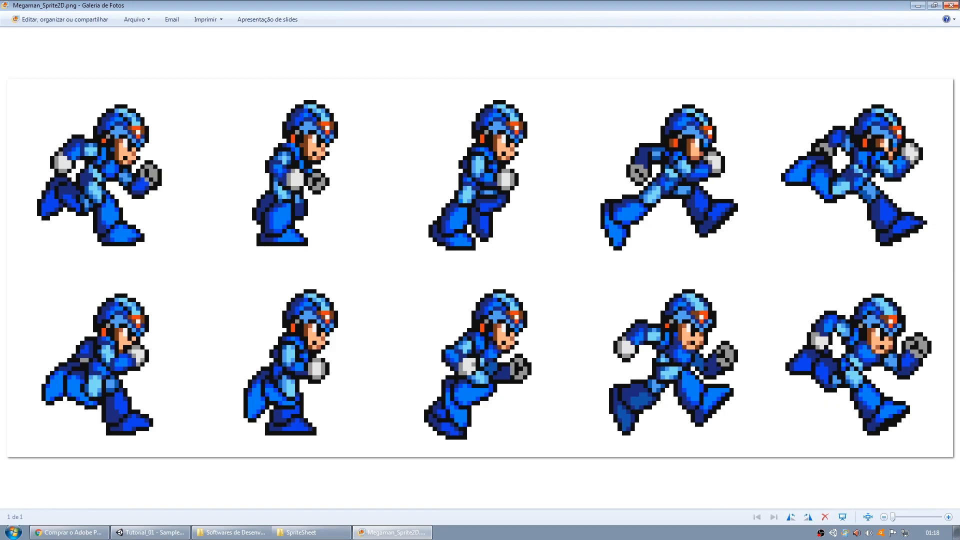
pyautogui.click(956, 4)
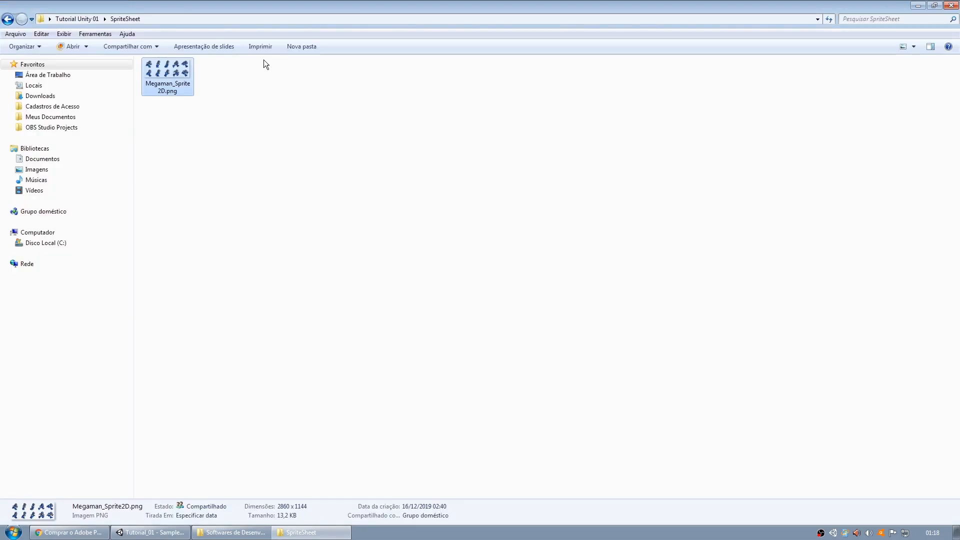
pyautogui.click(161, 533)
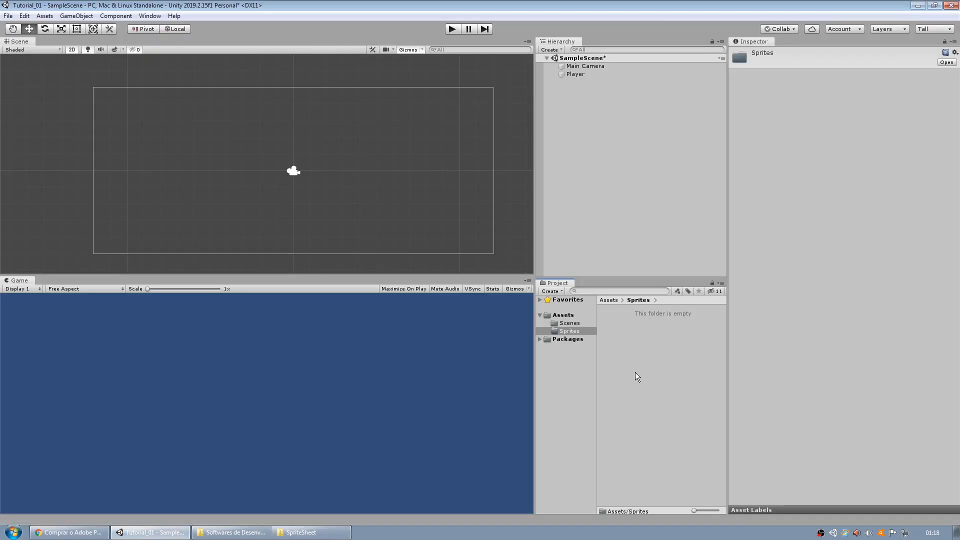
pyautogui.click(313, 534)
pyautogui.click(149, 534)
# Import Megaman_Sprite2D.png from the desktop's Tutorial Unity 01\SpriteSheet folder into the Sprites folder as a new asset.
pyautogui.rightClick(644, 352)
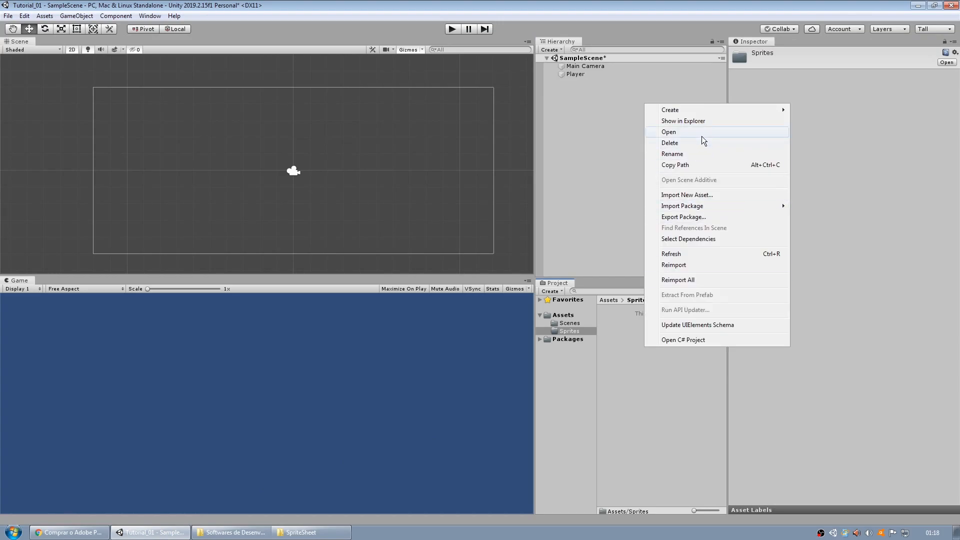
pyautogui.click(714, 195)
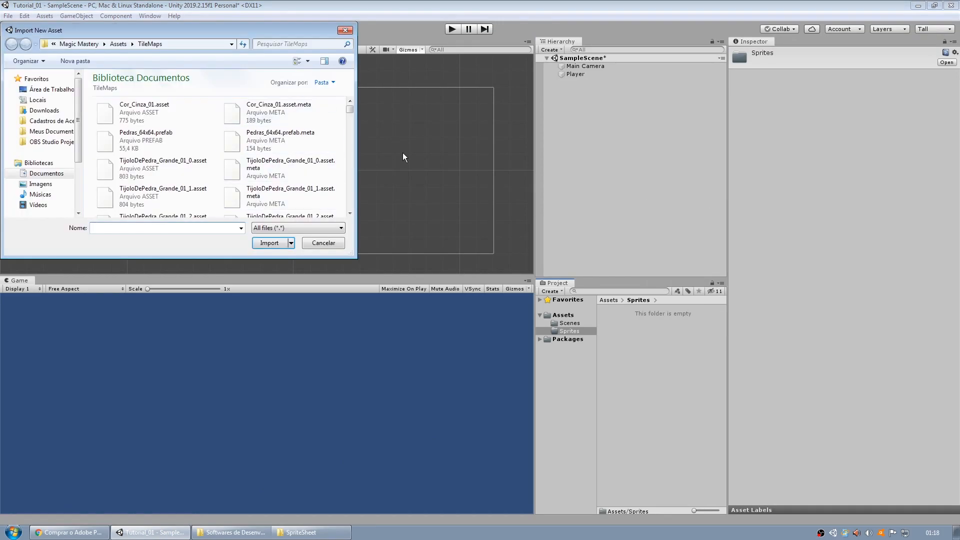
pyautogui.click(49, 90)
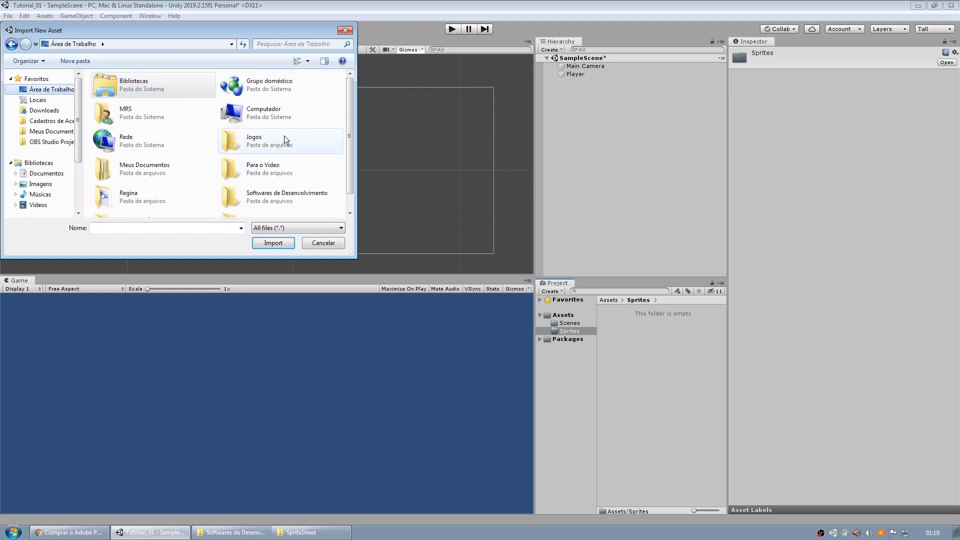
pyautogui.click(275, 199)
pyautogui.scroll(-1, 149, 199)
pyautogui.doubleClick(268, 202)
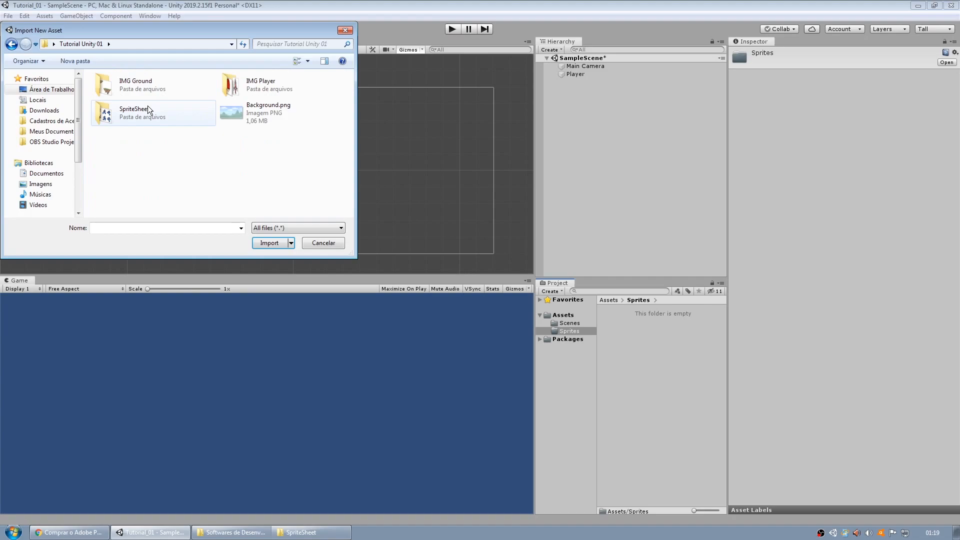
pyautogui.doubleClick(149, 111)
pyautogui.click(136, 94)
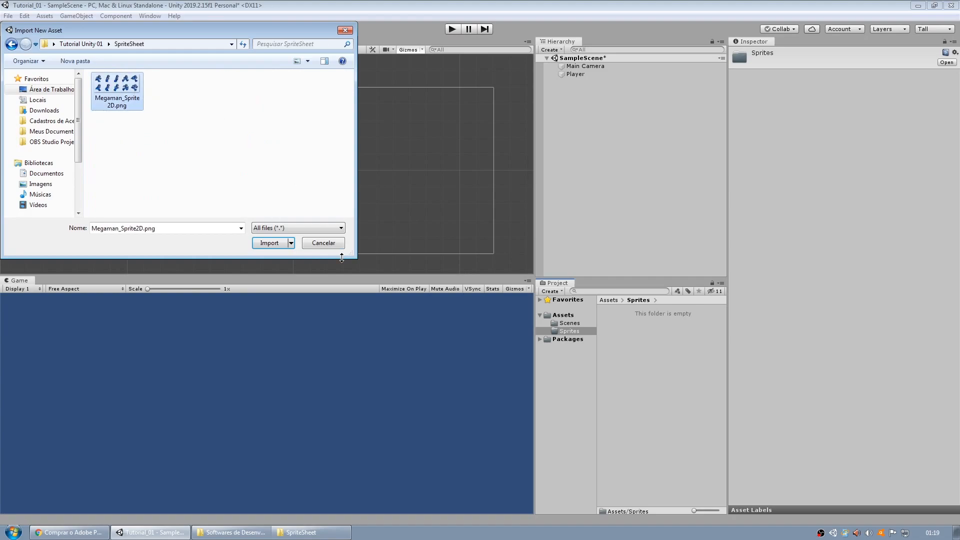
pyautogui.click(270, 243)
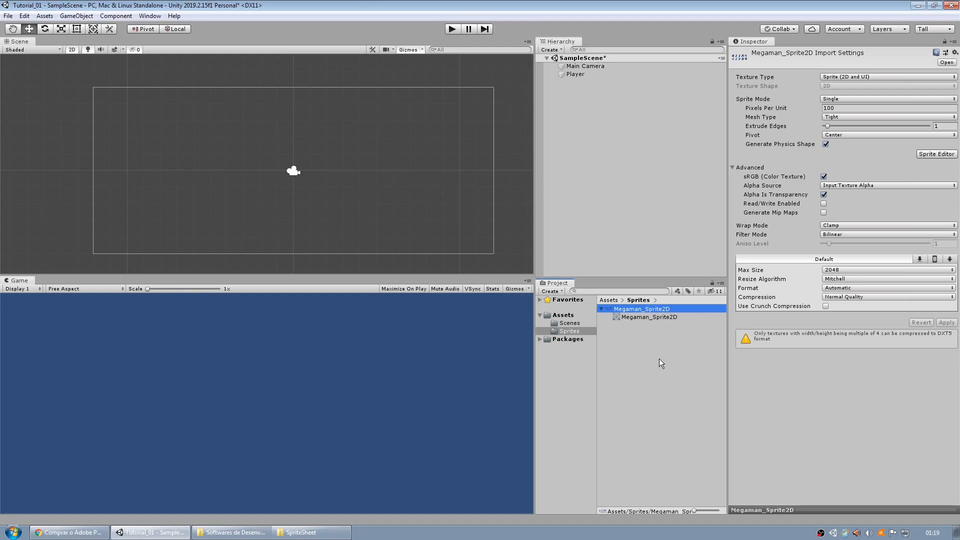
# Delete the imported Megaman_Sprite2D asset from the Sprites folder.
pyautogui.click(650, 316)
pyautogui.click(666, 309)
pyautogui.press('Delete')
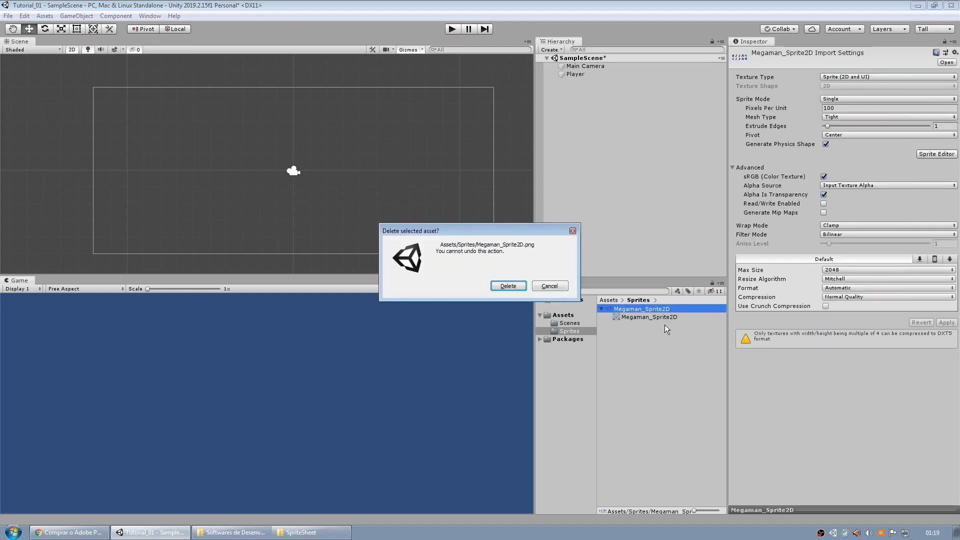
pyautogui.press('Return')
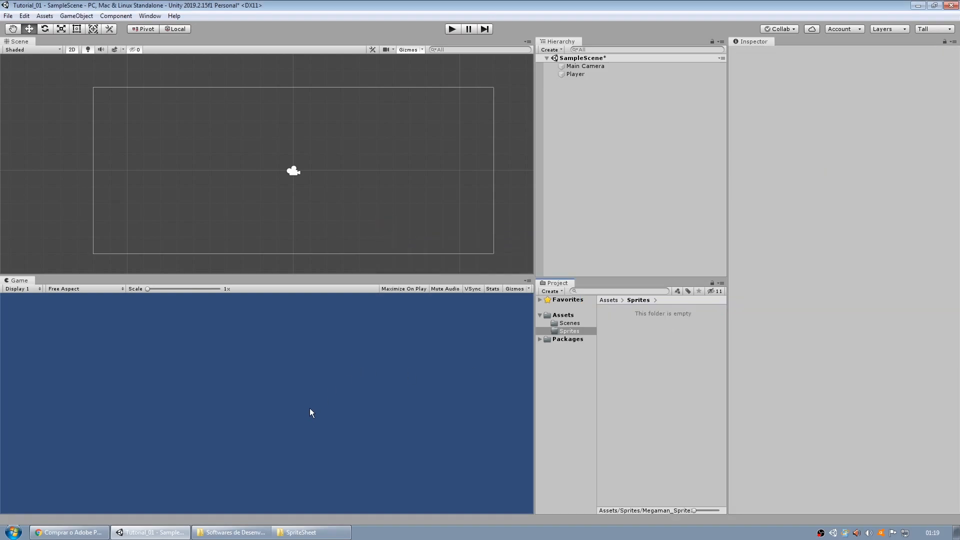
# Bring Megaman_Sprite2D.png from the SpriteSheet Explorer window directly into Unity's Sprites folder and select the asset.
pyautogui.click(302, 533)
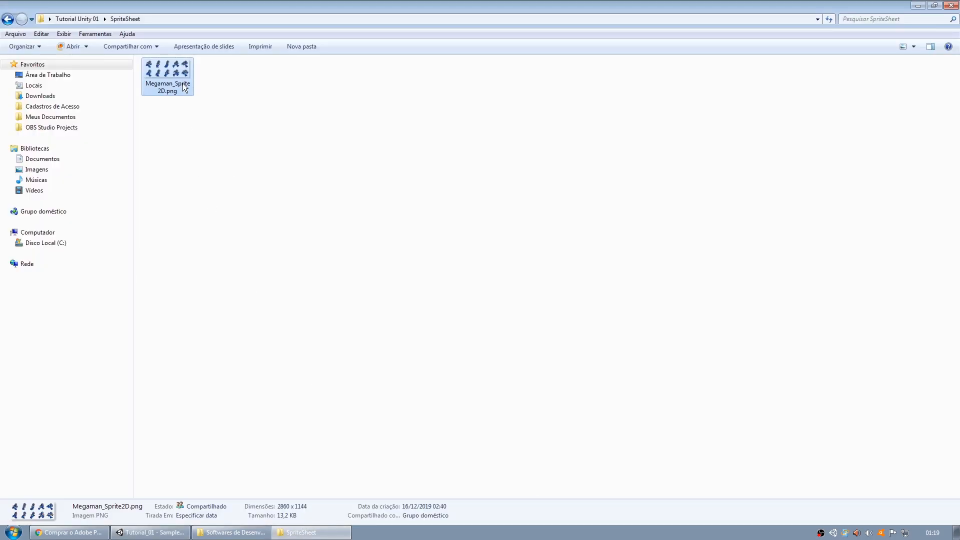
pyautogui.moveTo(151, 491); pyautogui.dragTo(619, 385)
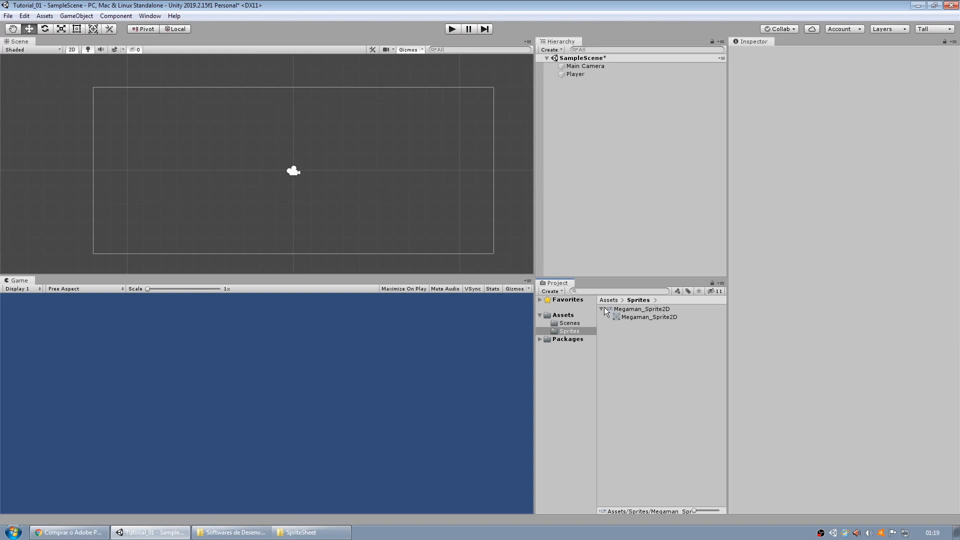
pyautogui.click(634, 310)
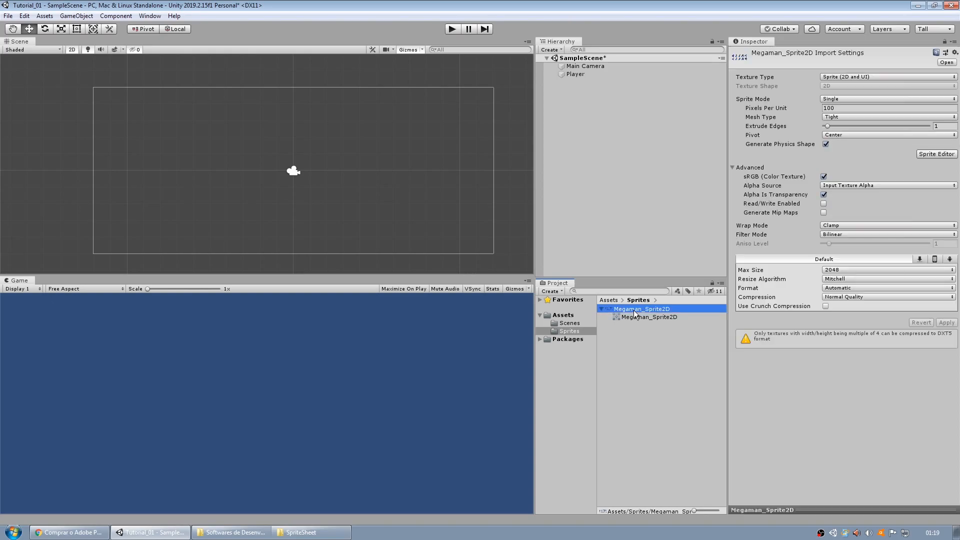
# Examine the Scenes and Sprites folders and compare the Megaman_Sprite2D texture with the sprite nested inside it.
pyautogui.click(574, 335)
pyautogui.click(577, 325)
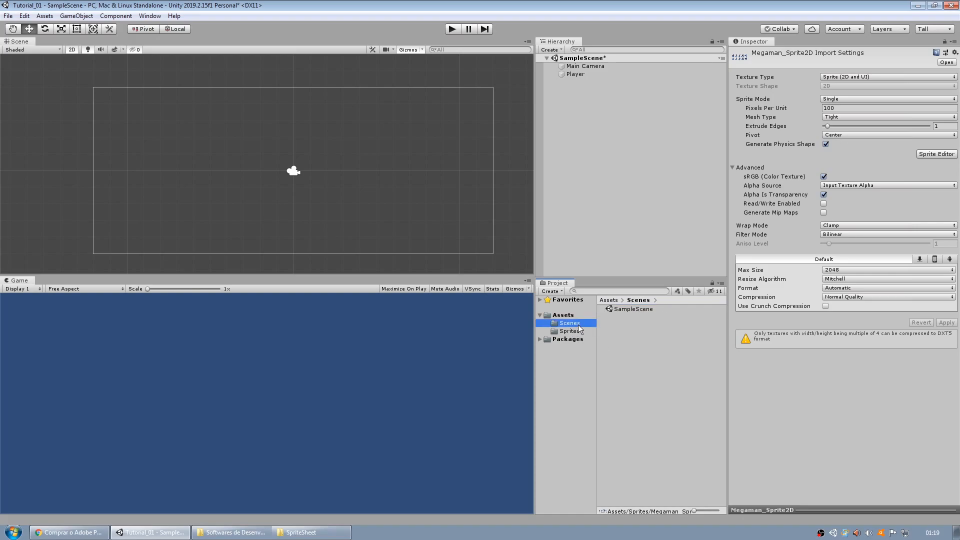
pyautogui.click(572, 332)
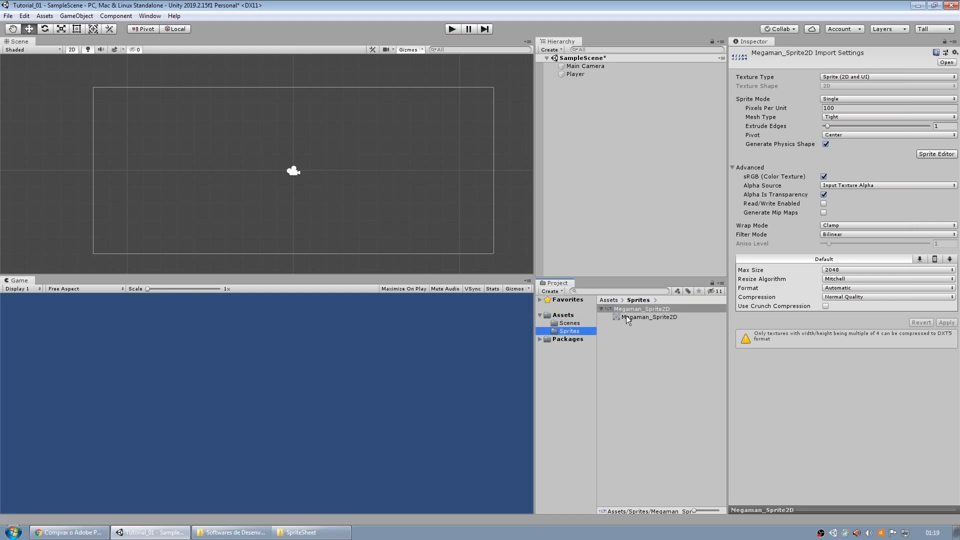
pyautogui.click(629, 316)
pyautogui.click(632, 310)
pyautogui.click(601, 308)
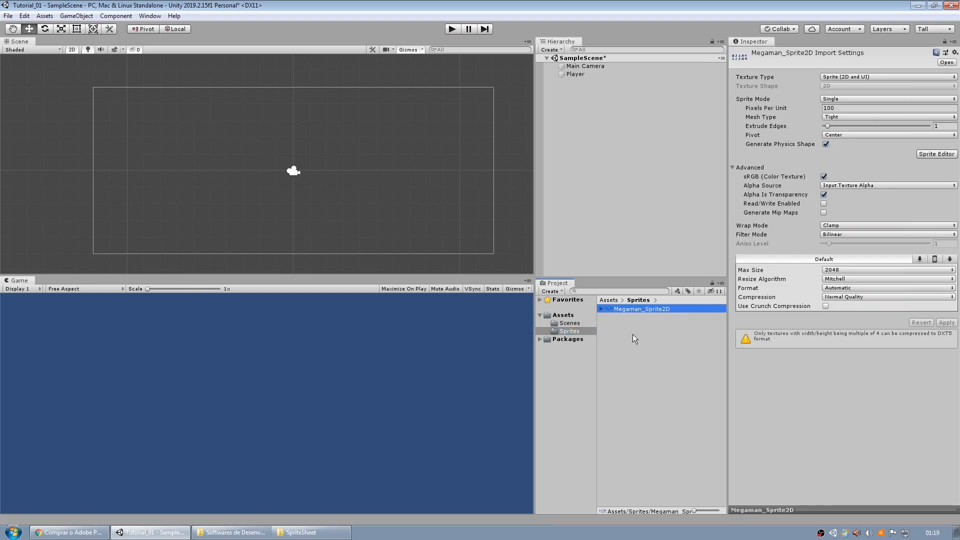
pyautogui.click(632, 334)
pyautogui.click(602, 309)
pyautogui.click(632, 316)
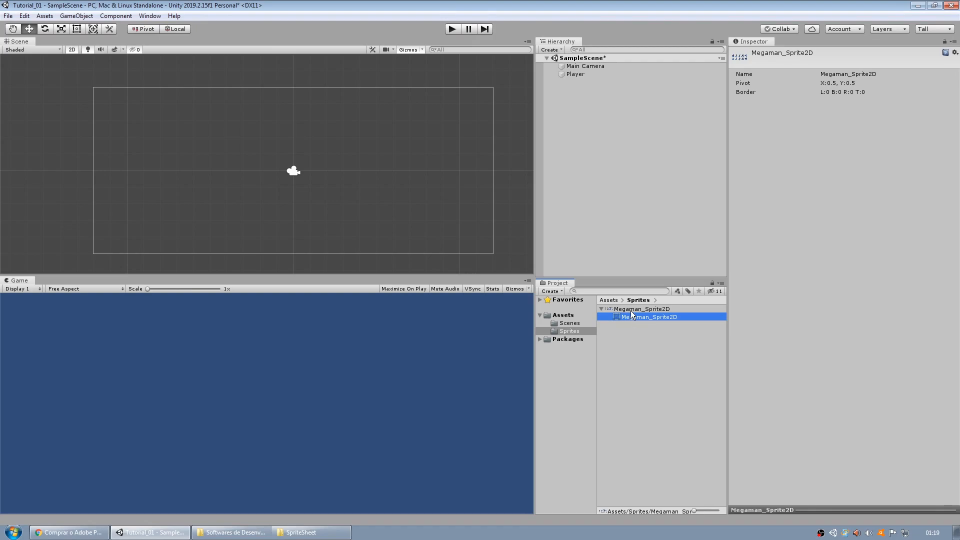
pyautogui.click(629, 310)
pyautogui.click(600, 308)
pyautogui.click(600, 308)
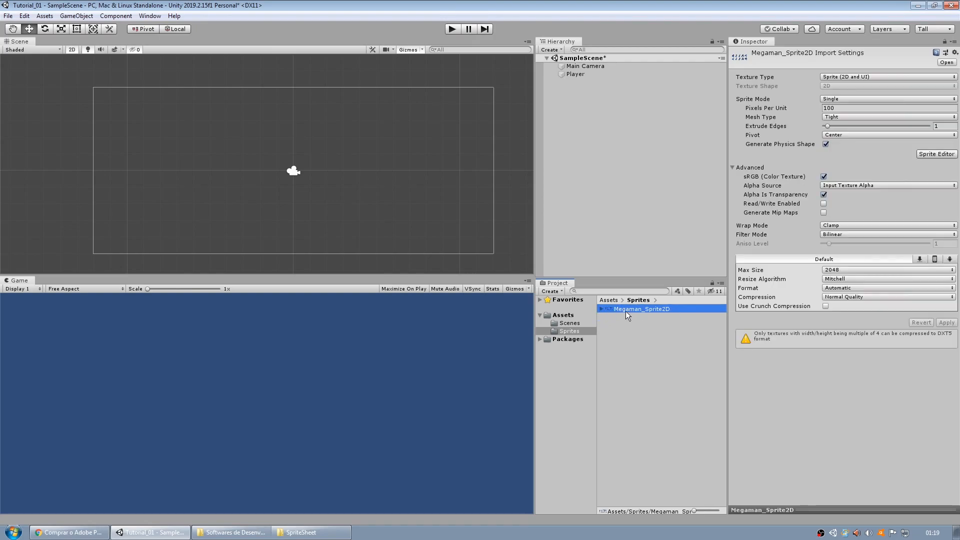
pyautogui.click(645, 317)
pyautogui.click(642, 308)
pyautogui.click(601, 308)
# Assign Megaman_Sprite2D as the sprite of the Player's Sprite Renderer.
pyautogui.click(605, 74)
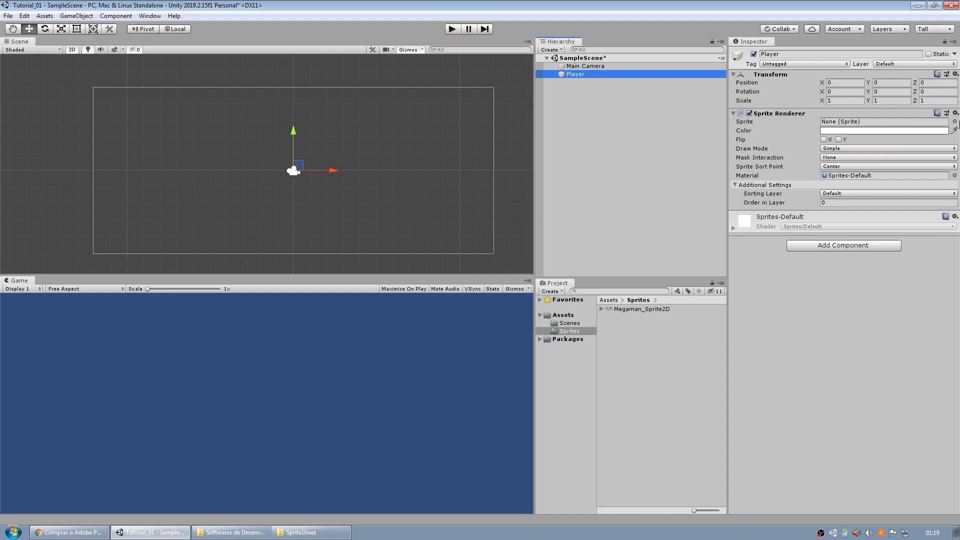
pyautogui.click(954, 121)
pyautogui.click(455, 175)
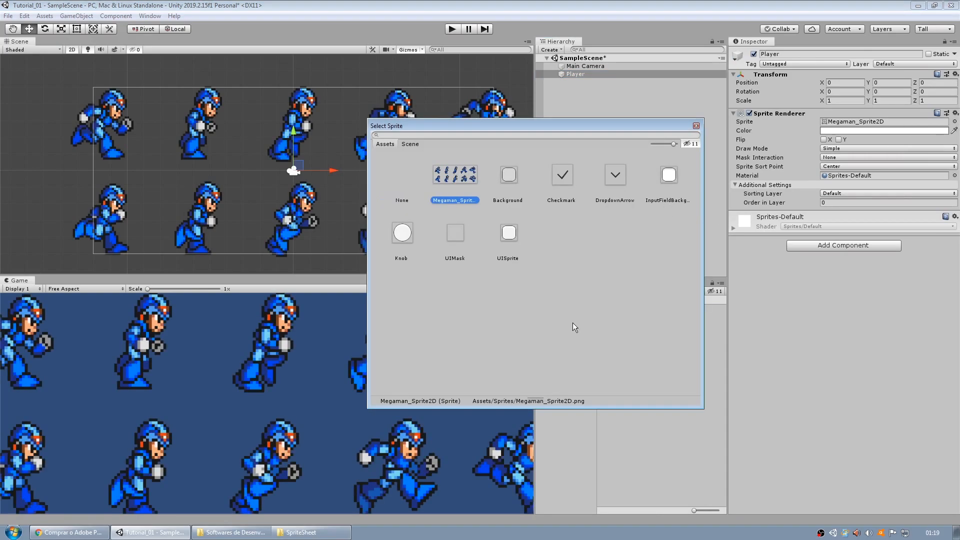
pyautogui.click(402, 176)
pyautogui.click(446, 182)
pyautogui.click(696, 126)
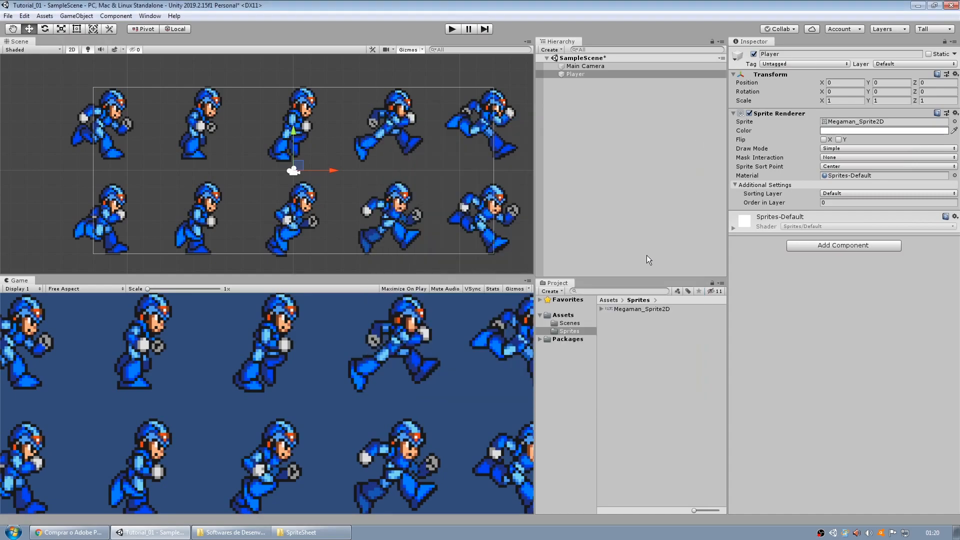
# Review the Texture Type and Sprite Mode options in Megaman_Sprite2D's import settings without changing them.
pyautogui.click(633, 309)
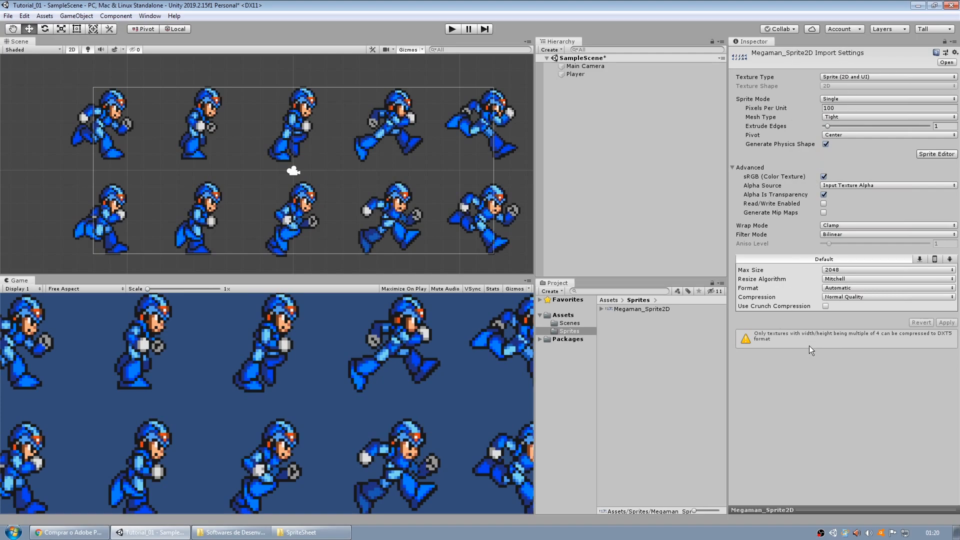
pyautogui.click(850, 77)
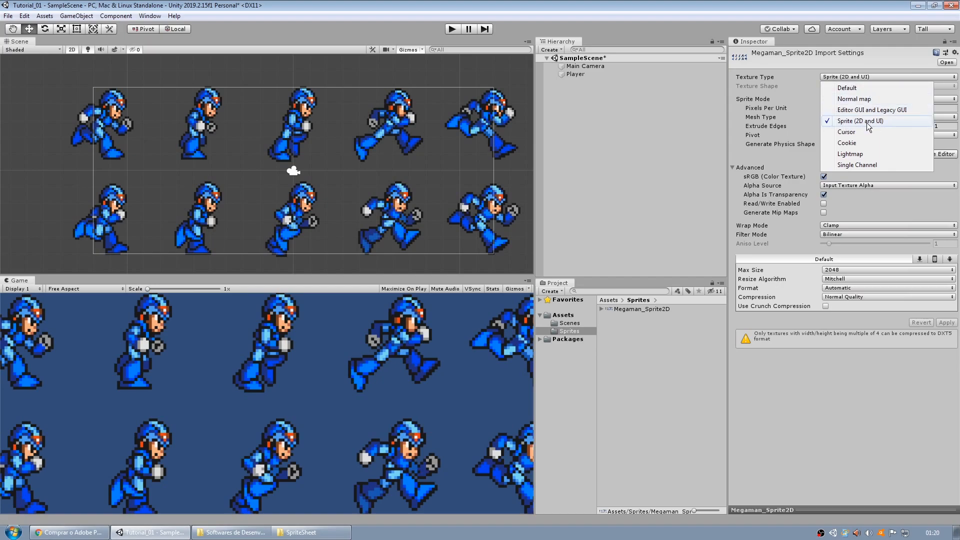
pyautogui.click(634, 110)
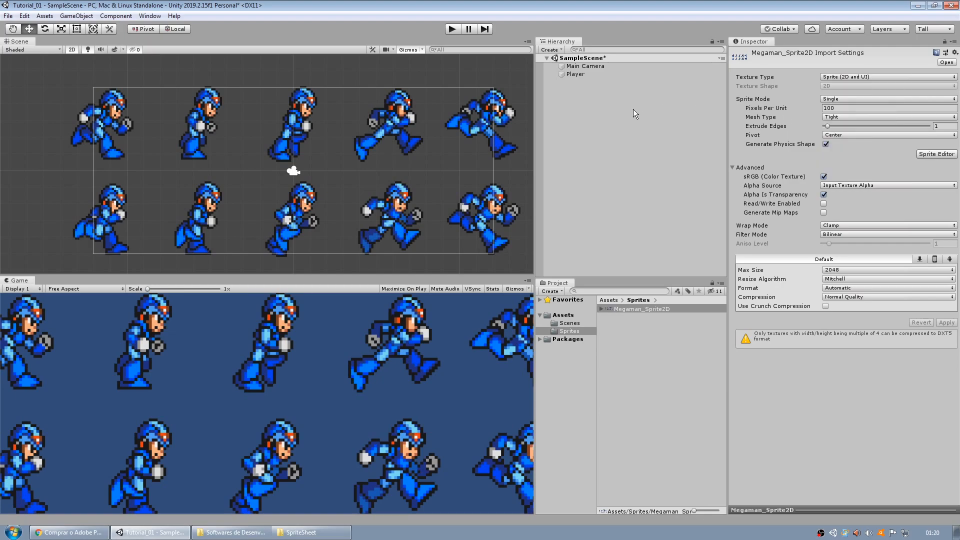
pyautogui.click(856, 99)
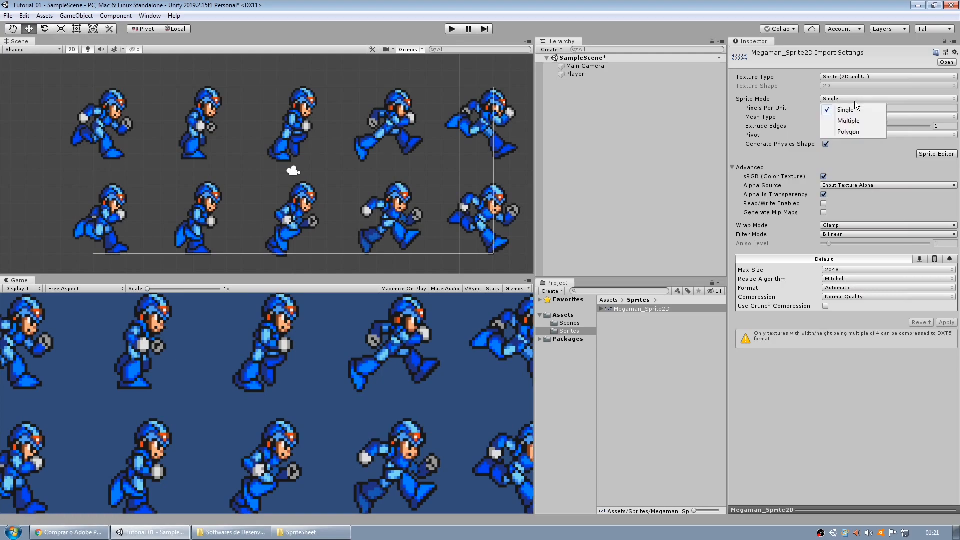
pyautogui.click(779, 103)
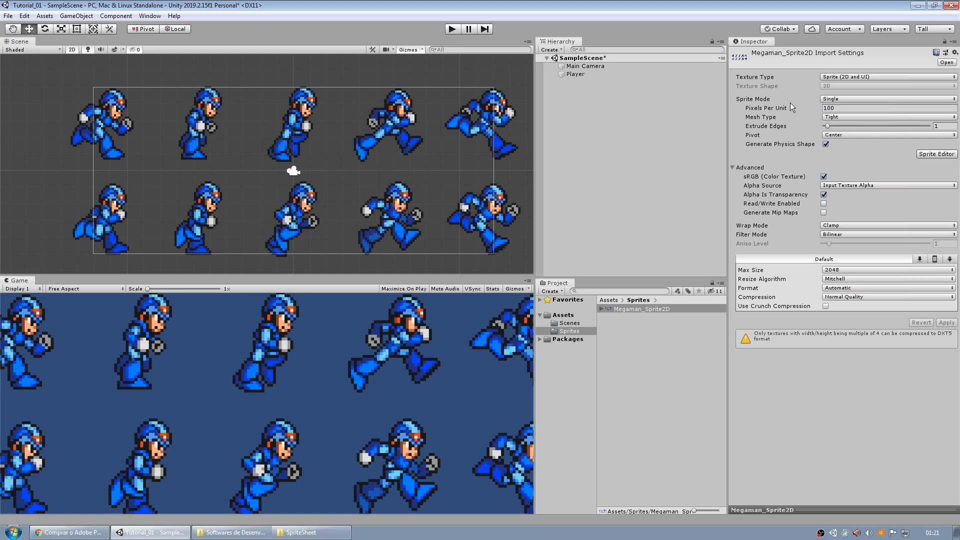
# Set Megaman_Sprite2D's Sprite Mode to Multiple and apply the import settings.
pyautogui.click(909, 98)
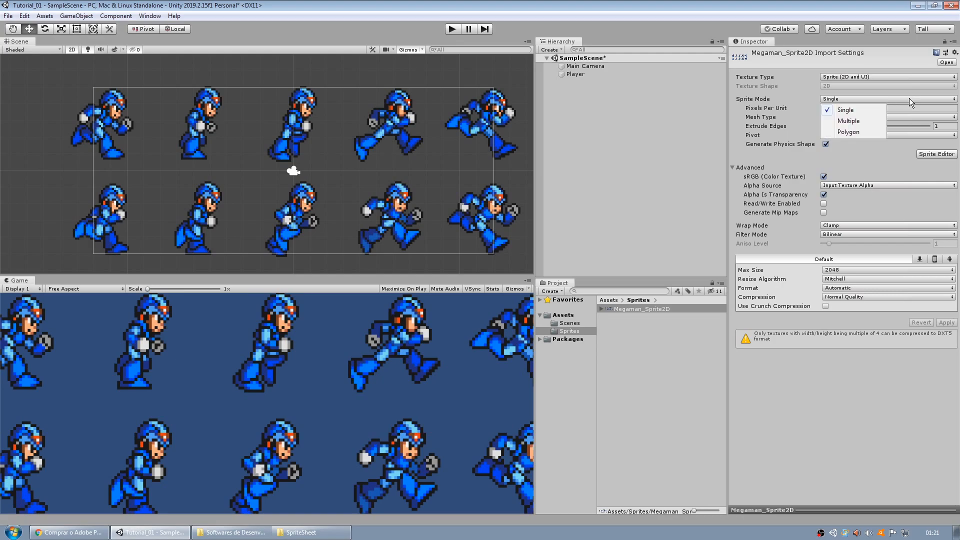
pyautogui.click(851, 121)
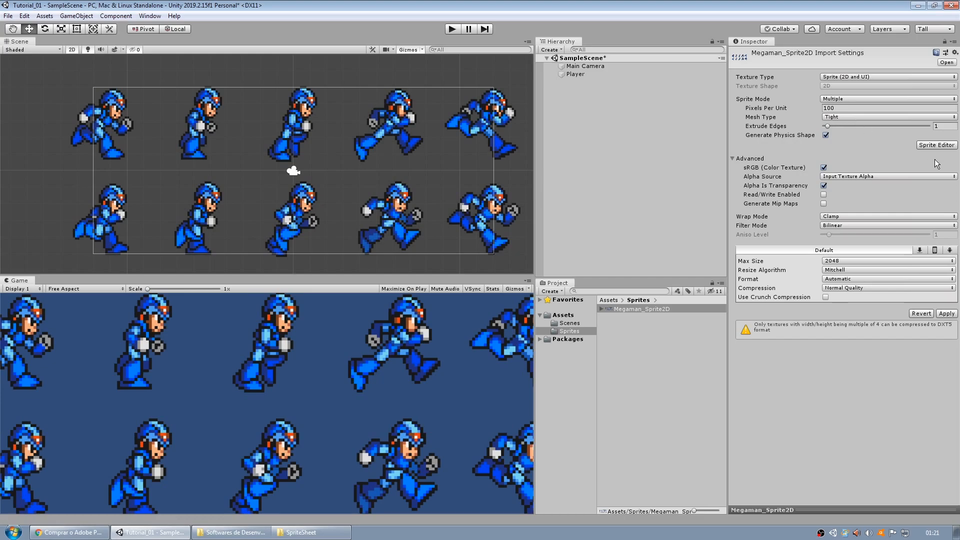
pyautogui.click(947, 314)
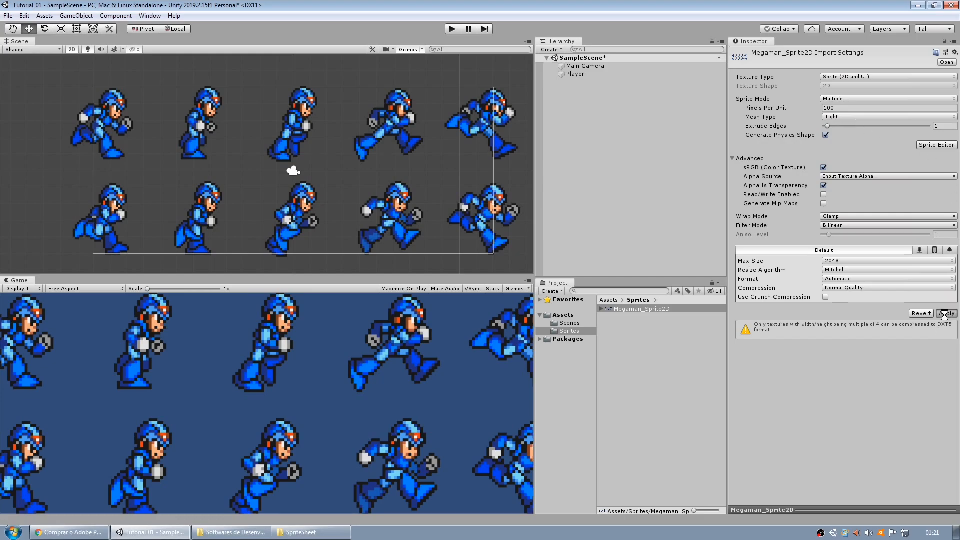
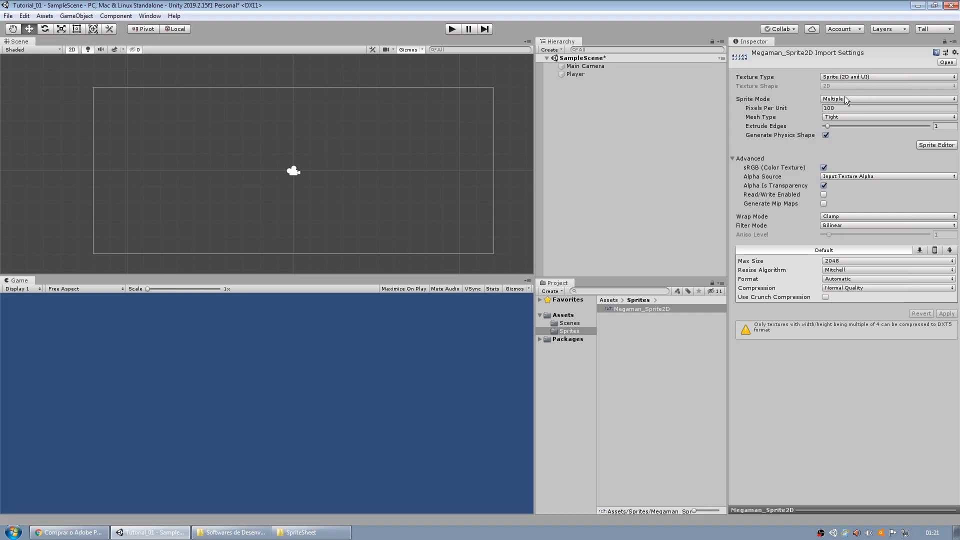
# In the Sprite Editor, outline the first two lower-row figures with separate sprite rectangles, the second about 539 by 576 pixels.
pyautogui.click(932, 145)
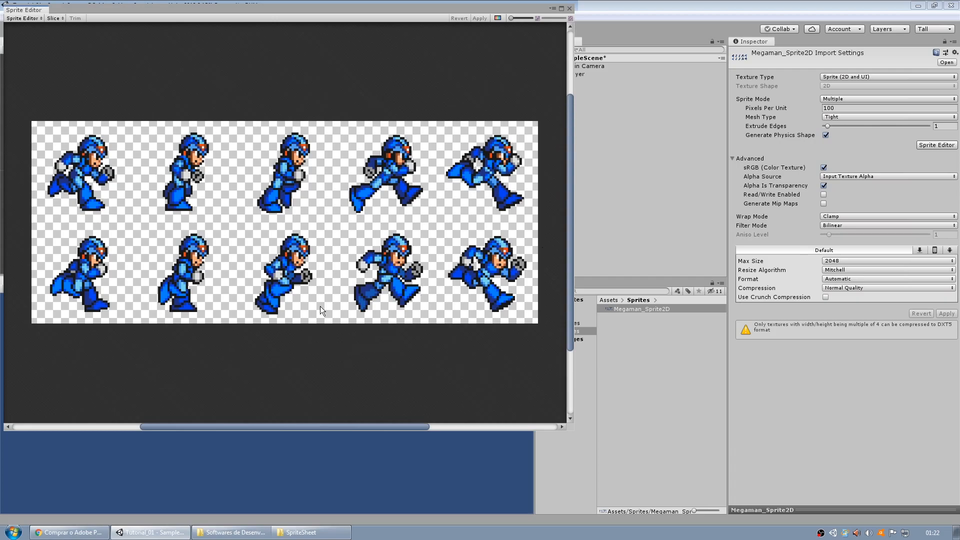
pyautogui.moveTo(35, 213); pyautogui.dragTo(54, 286)
pyautogui.click(133, 324)
pyautogui.moveTo(179, 252); pyautogui.dragTo(232, 319)
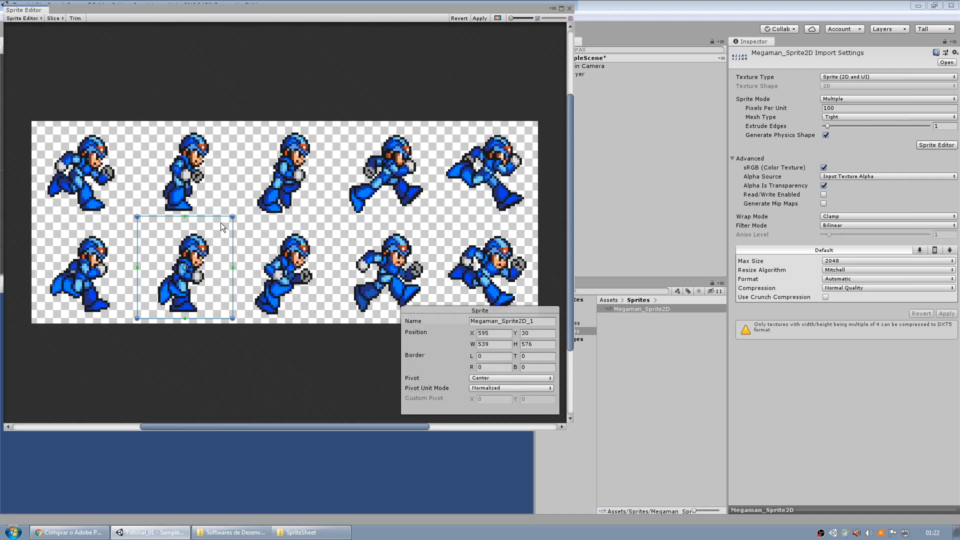
pyautogui.click(235, 112)
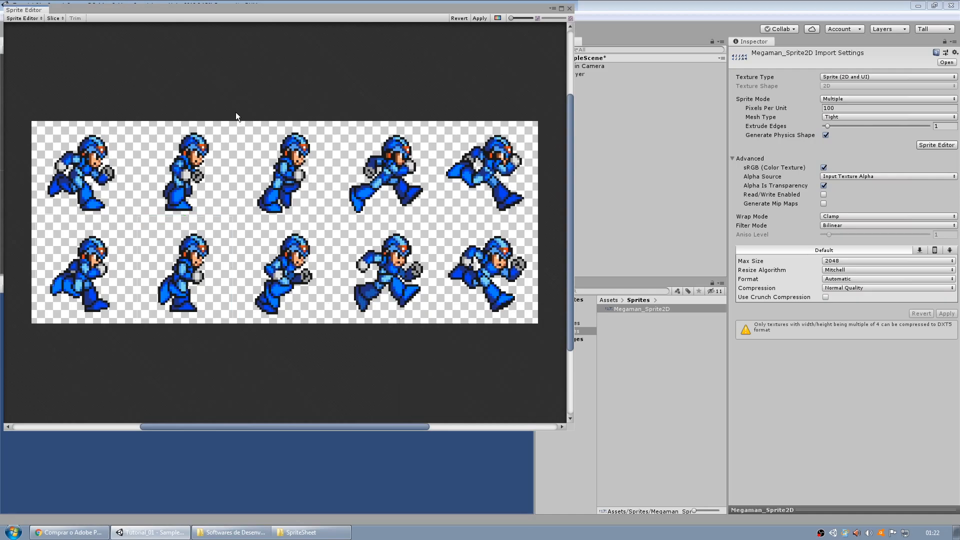
# Slice the Megaman_Sprite2D sheet with type Automatic, pivot Center and method Delete Existing.
pyautogui.click(55, 19)
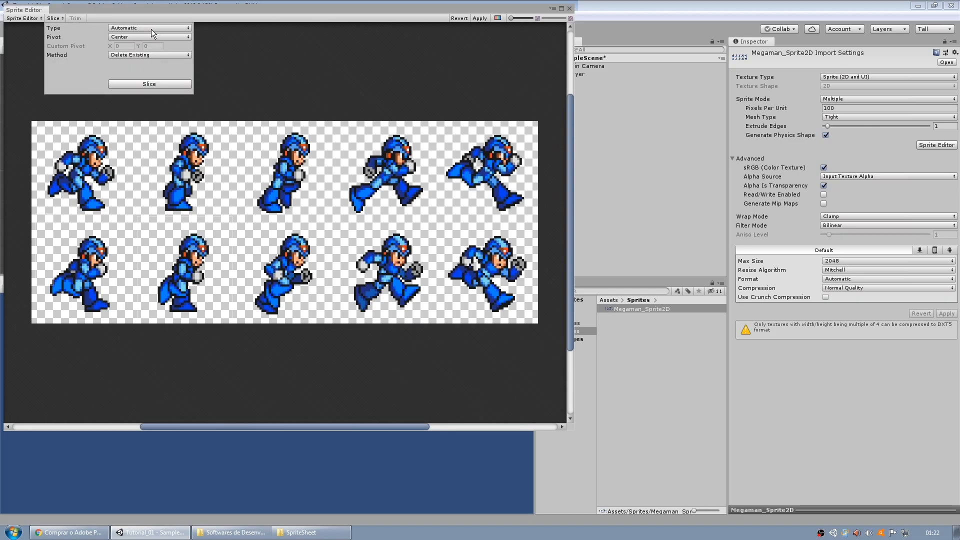
pyautogui.click(151, 29)
pyautogui.click(151, 29)
pyautogui.click(163, 87)
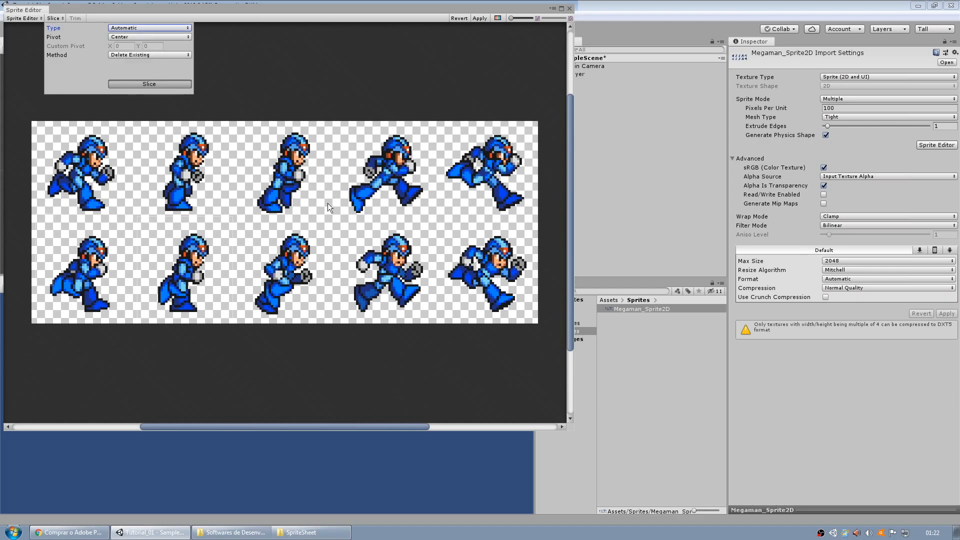
pyautogui.click(232, 178)
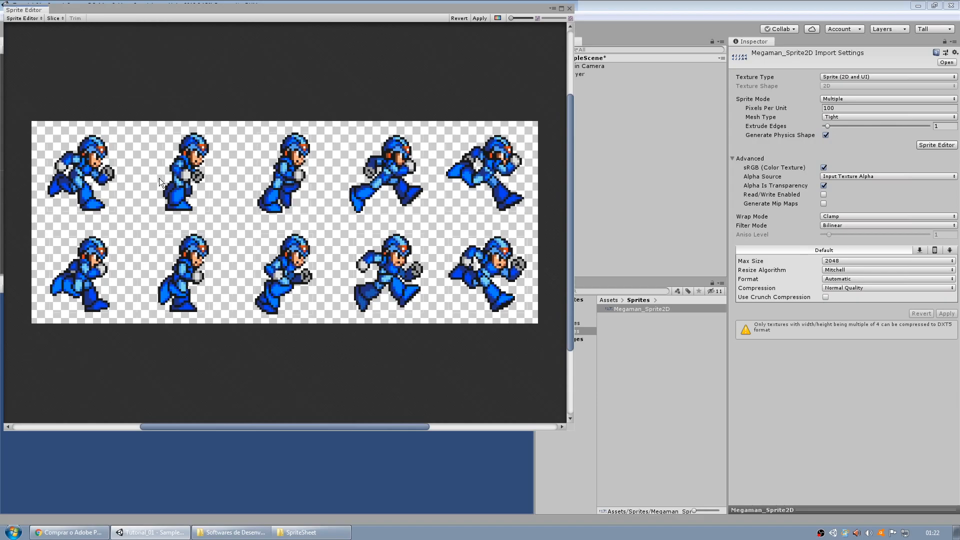
# Check the sprite rectangle of each sliced figure across the upper and lower rows of the sheet.
pyautogui.click(161, 179)
pyautogui.click(265, 179)
pyautogui.click(395, 181)
pyautogui.click(496, 178)
pyautogui.click(483, 271)
pyautogui.click(390, 269)
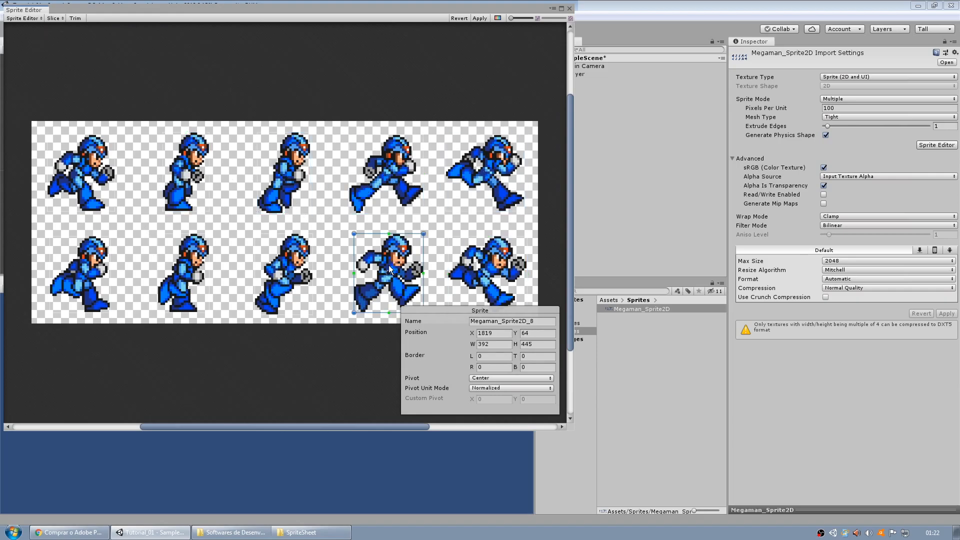
pyautogui.click(287, 266)
pyautogui.click(203, 263)
pyautogui.click(87, 275)
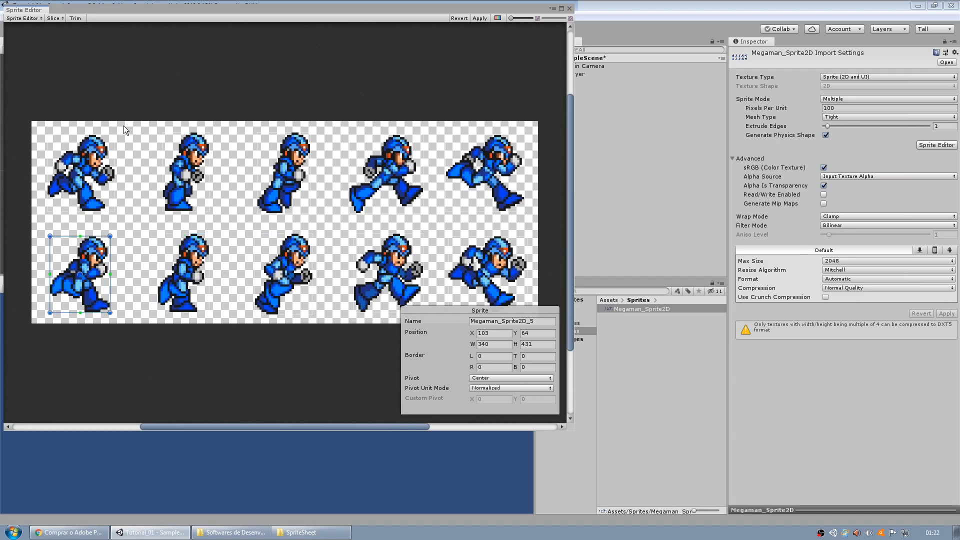
# Switch the slice type to Grid By Cell Size and try an X pixel size of 119 before restoring 64.
pyautogui.click(58, 18)
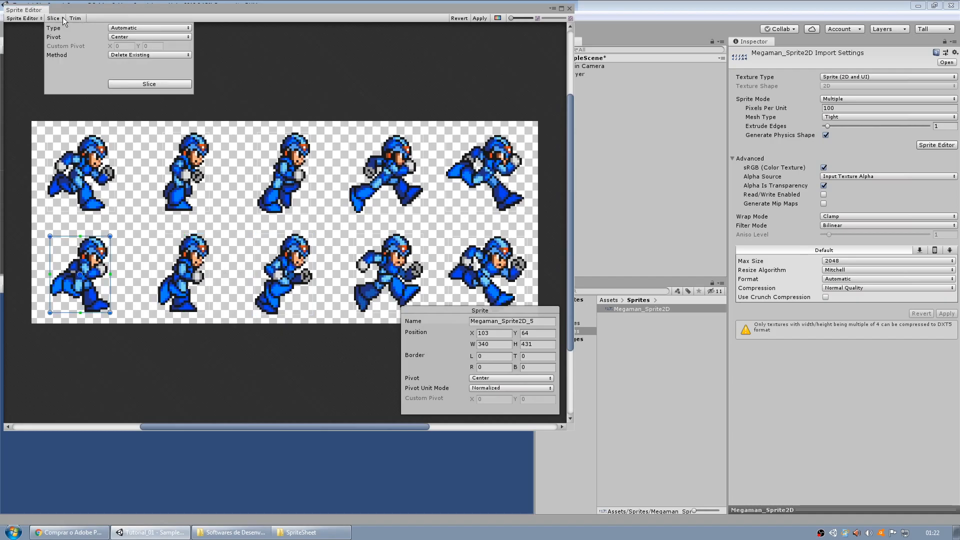
pyautogui.click(131, 28)
pyautogui.click(150, 50)
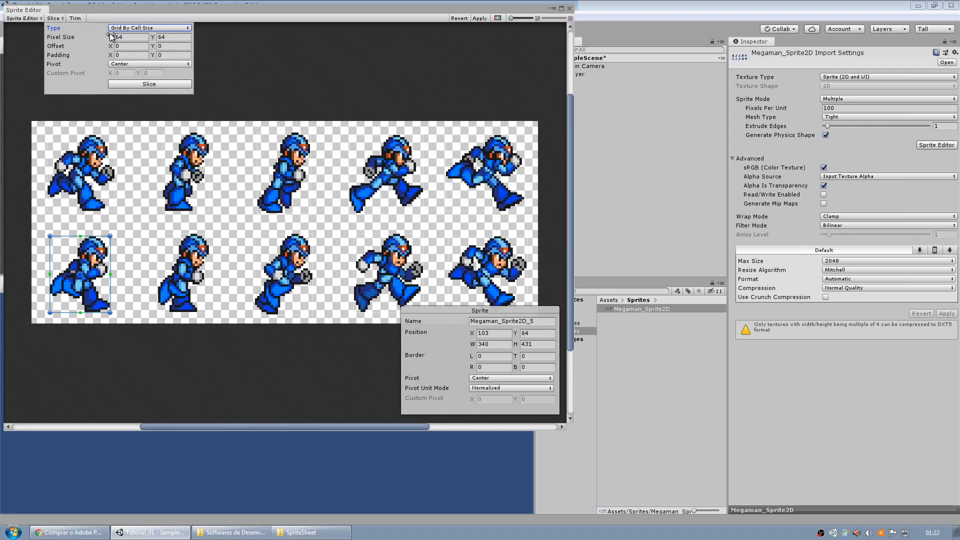
pyautogui.click(134, 37)
pyautogui.write('119')
pyautogui.press('BackSpace')
pyautogui.press('BackSpace')
pyautogui.press('BackSpace')
pyautogui.write('64')
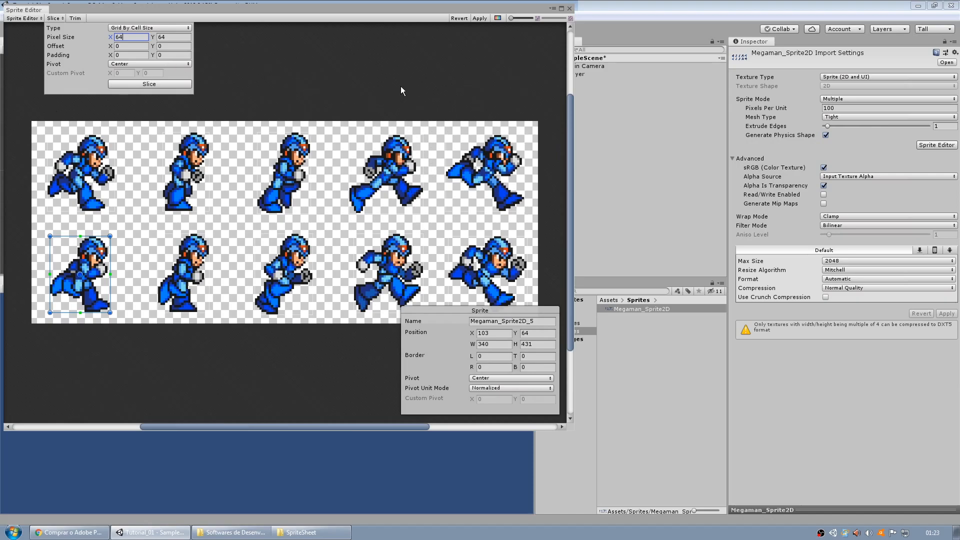
# Slice the sheet again with type Automatic, check a few figures, and apply the slicing before closing the Sprite Editor.
pyautogui.click(140, 28)
pyautogui.click(131, 39)
pyautogui.click(150, 84)
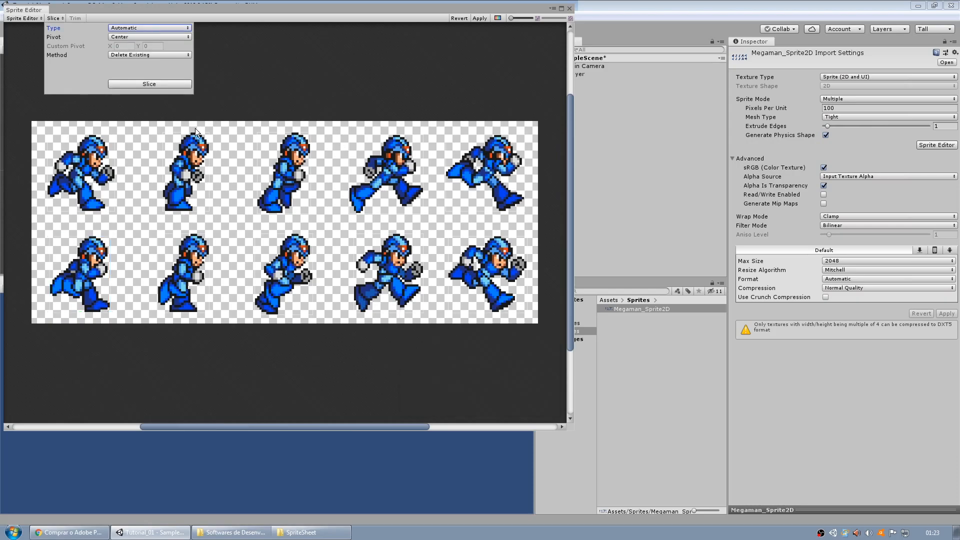
pyautogui.click(427, 148)
pyautogui.click(352, 171)
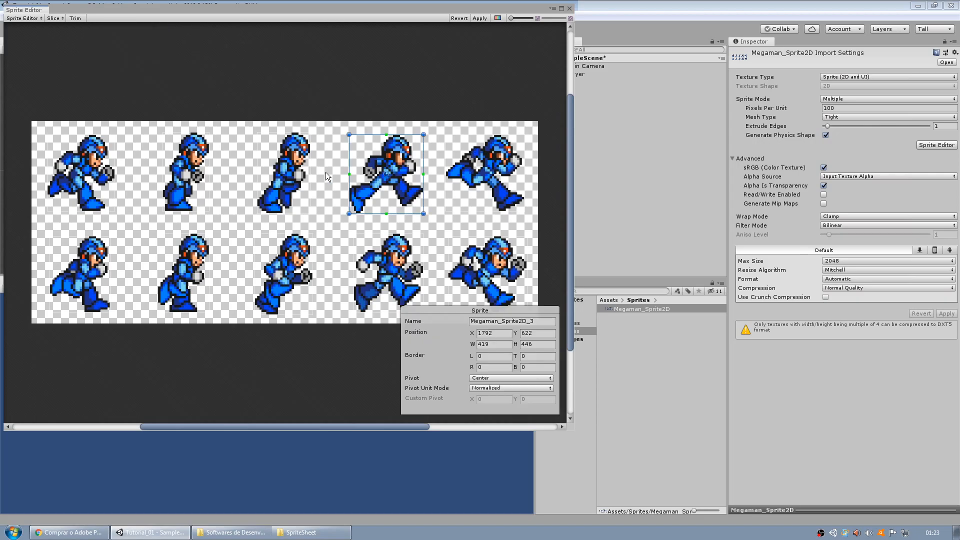
pyautogui.click(298, 176)
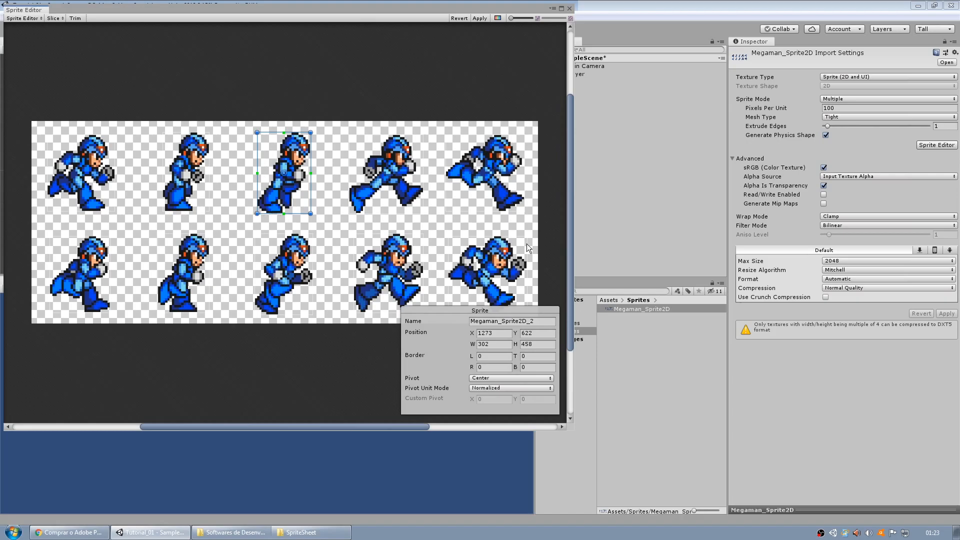
pyautogui.click(479, 19)
pyautogui.click(569, 8)
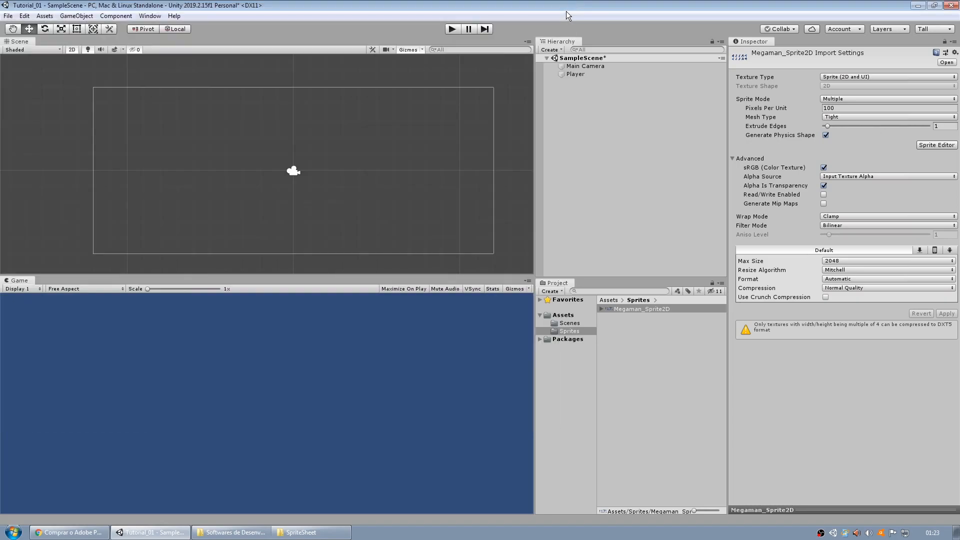
# Expand Megaman_Sprite2D in the Sprites folder and inspect each sliced sprite from Megaman_Sprite2D_0 to Megaman_Sprite2D_9.
pyautogui.click(602, 309)
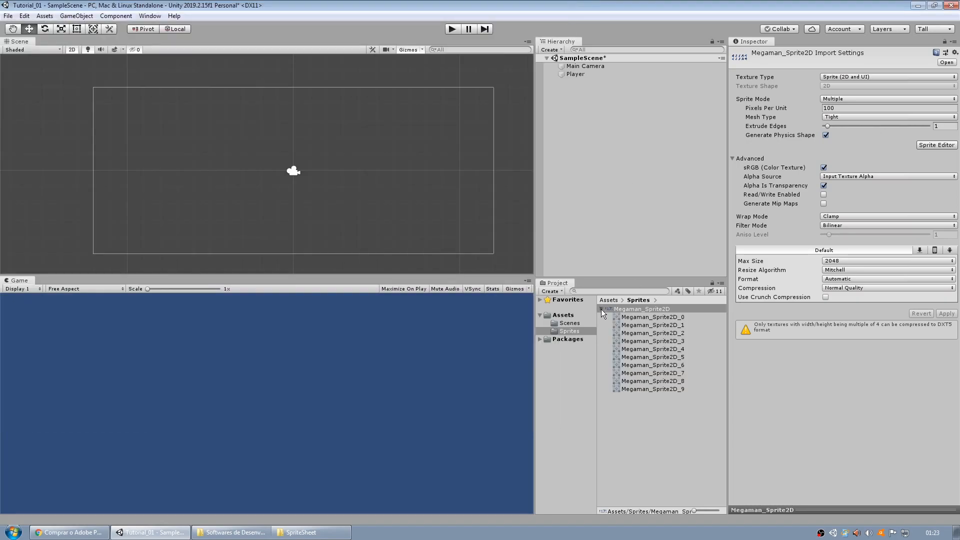
pyautogui.click(664, 318)
pyautogui.click(670, 324)
pyautogui.click(665, 333)
pyautogui.click(666, 341)
pyautogui.click(666, 348)
pyautogui.click(665, 356)
pyautogui.click(665, 365)
pyautogui.click(666, 373)
pyautogui.click(665, 381)
pyautogui.click(664, 389)
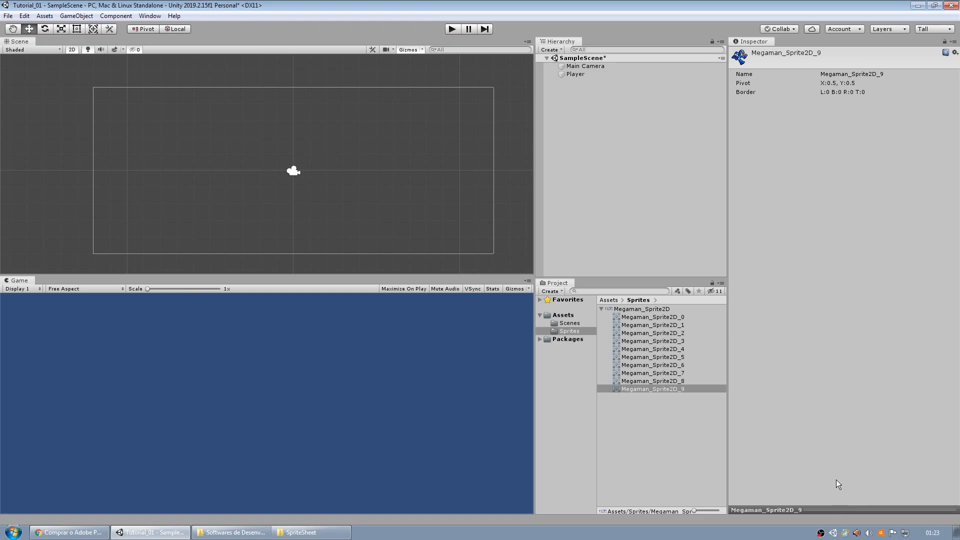
# Enlarge the Inspector's sprite preview and view the image of every sprite from Megaman_Sprite2D_0 to Megaman_Sprite2D_9.
pyautogui.moveTo(834, 510); pyautogui.dragTo(827, 445)
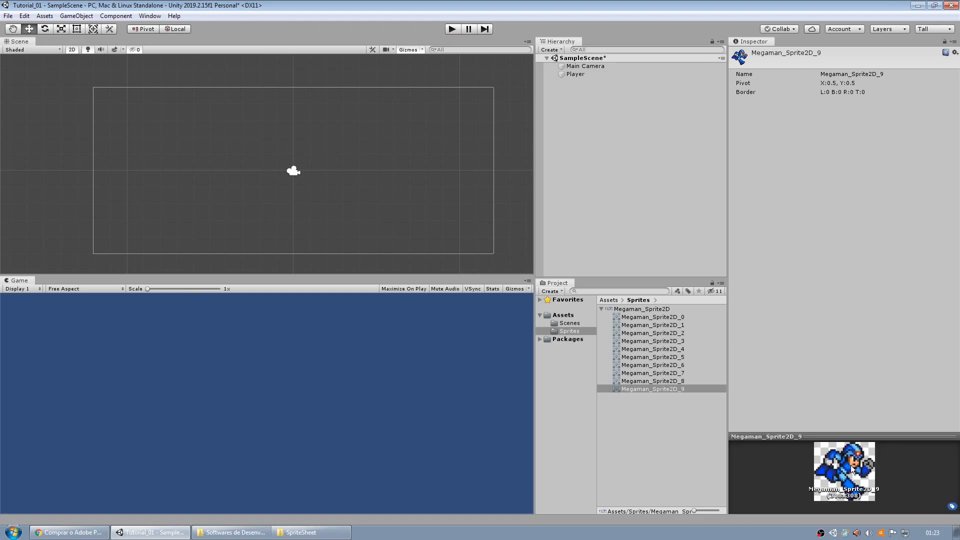
pyautogui.click(656, 317)
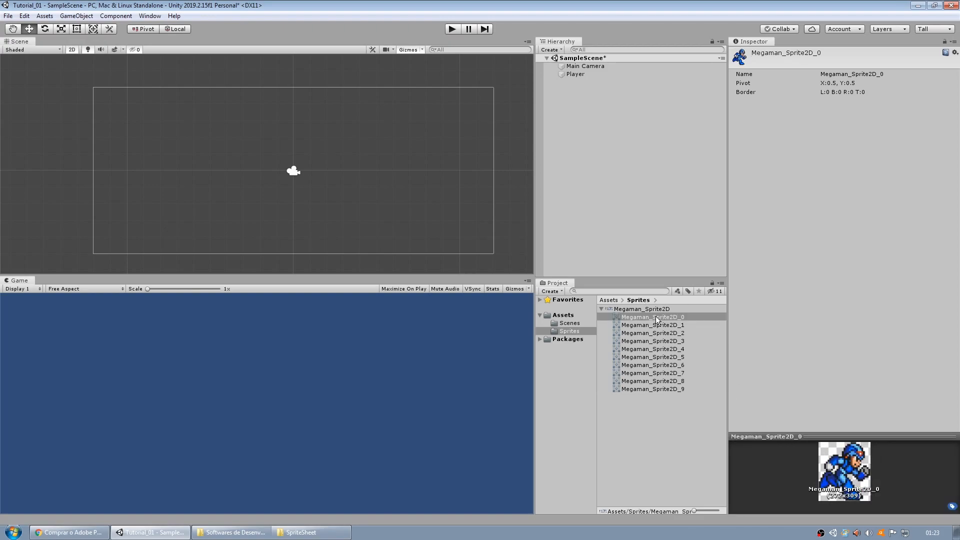
pyautogui.click(654, 324)
pyautogui.click(651, 332)
pyautogui.click(651, 342)
pyautogui.click(648, 349)
pyautogui.click(645, 356)
pyautogui.click(644, 365)
pyautogui.click(641, 373)
pyautogui.click(640, 380)
pyautogui.click(642, 389)
# Cycle quickly back and forth through the ten sliced Megaman sprites to see the running motion in the preview.
pyautogui.click(646, 317)
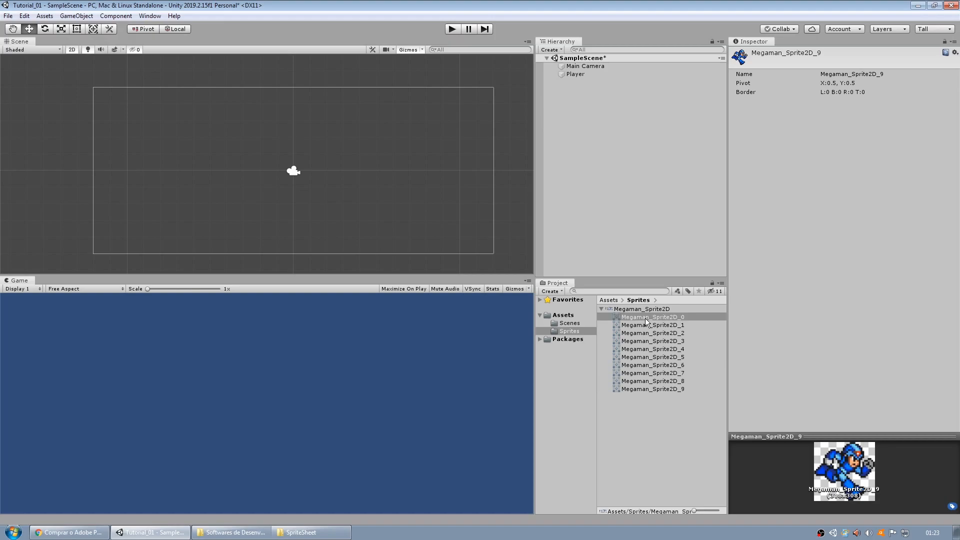
pyautogui.press('Down')
pyautogui.press('Down')
pyautogui.press('Down')
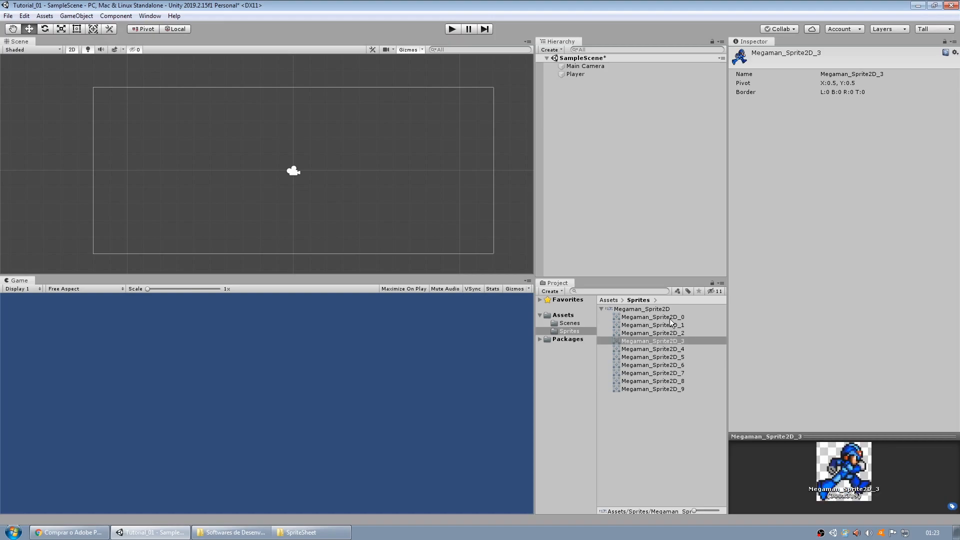
pyautogui.press('Up')
pyautogui.press('Up')
pyautogui.press('Up')
pyautogui.press('Up')
pyautogui.press('Down')
pyautogui.press('Down')
pyautogui.press('Down')
pyautogui.press('Down')
pyautogui.press('Down')
pyautogui.press('Down')
pyautogui.press('Down')
pyautogui.press('Down')
pyautogui.press('Down')
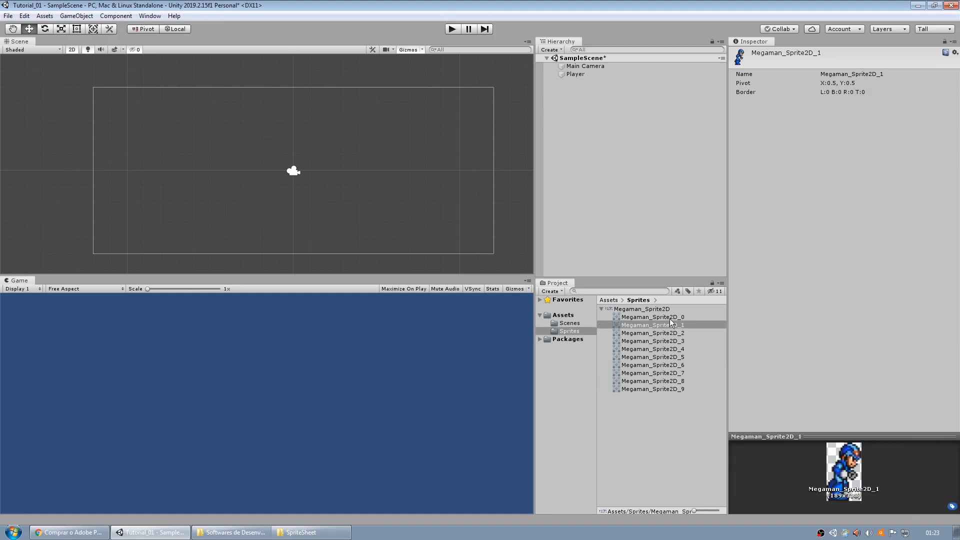
pyautogui.press('Down')
pyautogui.press('Up')
pyautogui.press('Up')
pyautogui.press('Up')
pyautogui.press('Up')
pyautogui.press('Up')
pyautogui.press('Up')
pyautogui.press('Up')
pyautogui.press('Up')
pyautogui.press('Up')
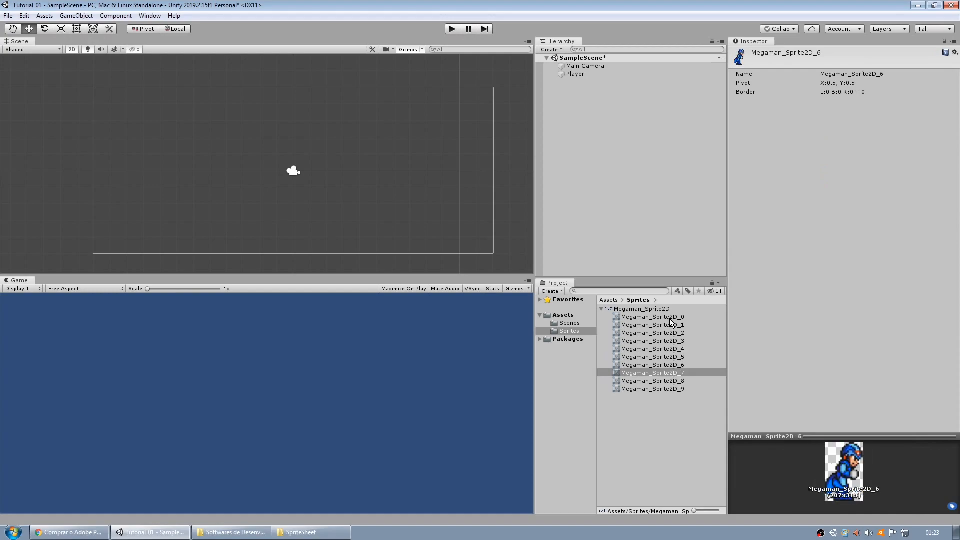
pyautogui.press('Down')
pyautogui.press('Down')
pyautogui.press('Down')
pyautogui.press('Down')
pyautogui.press('Down')
pyautogui.press('Down')
pyautogui.press('Down')
pyautogui.press('Down')
pyautogui.press('Down')
pyautogui.press('Up')
pyautogui.press('Up')
pyautogui.press('Up')
pyautogui.press('Up')
pyautogui.press('Up')
pyautogui.press('Up')
pyautogui.press('Up')
pyautogui.press('Up')
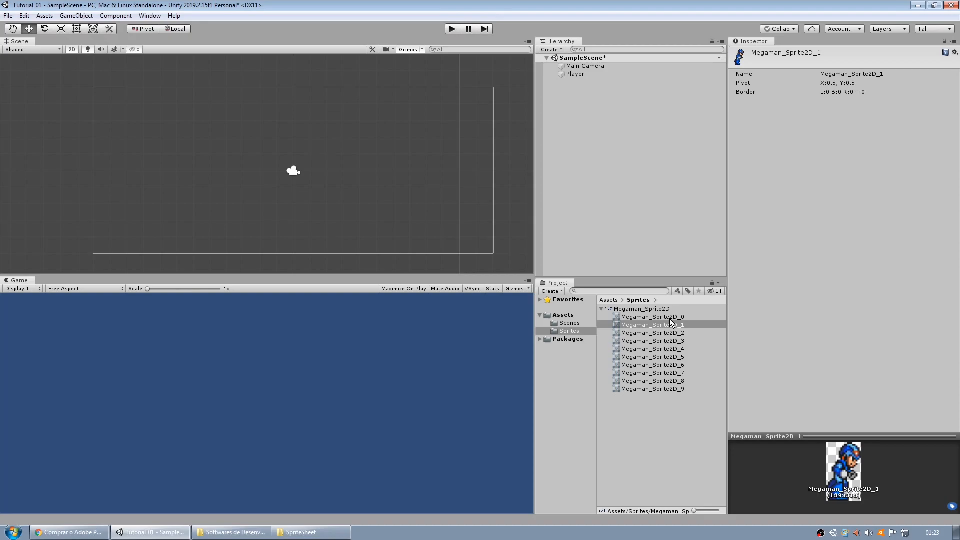
pyautogui.press('Down')
pyautogui.press('Down')
pyautogui.press('Down')
pyautogui.press('Down')
pyautogui.press('Down')
pyautogui.press('Down')
pyautogui.press('Down')
pyautogui.press('Down')
pyautogui.press('Up')
pyautogui.press('Up')
pyautogui.press('Up')
pyautogui.press('Up')
pyautogui.press('Up')
pyautogui.press('Up')
pyautogui.press('Up')
pyautogui.press('Up')
pyautogui.press('Up')
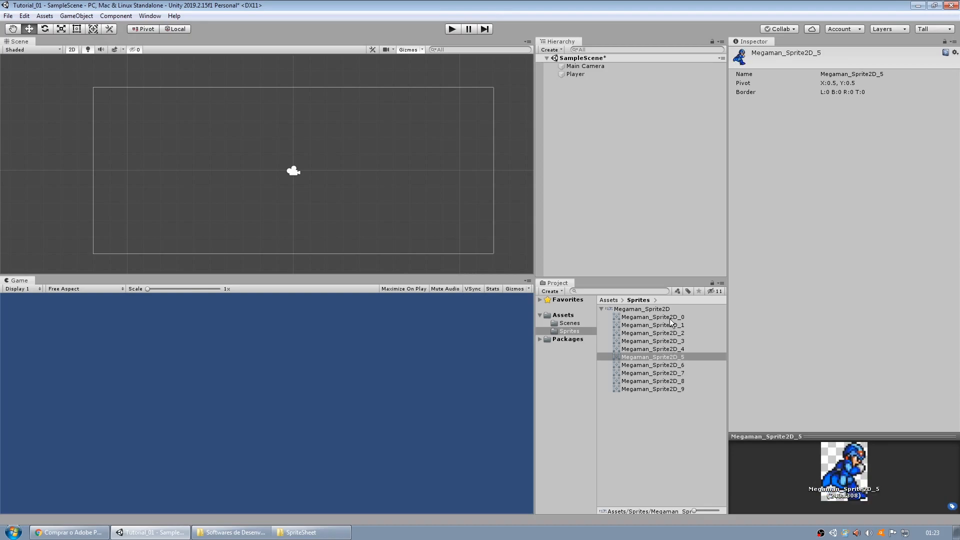
pyautogui.press('Down')
pyautogui.press('Down')
pyautogui.press('Down')
pyautogui.press('Down')
pyautogui.press('Down')
pyautogui.press('Down')
pyautogui.press('Down')
pyautogui.press('Down')
pyautogui.press('Down')
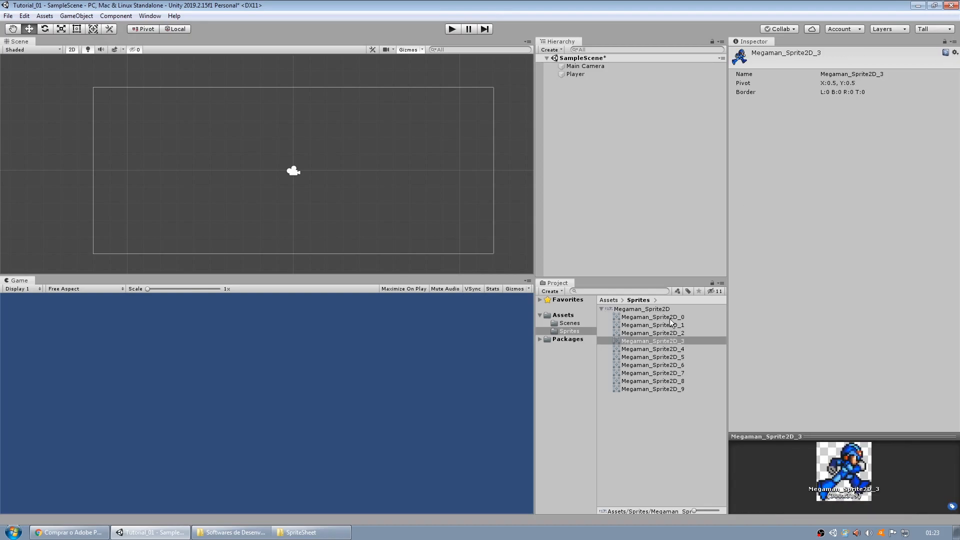
pyautogui.press('Up')
pyautogui.press('Up')
pyautogui.press('Up')
pyautogui.press('Up')
pyautogui.press('Up')
pyautogui.press('Up')
pyautogui.press('Up')
pyautogui.press('Up')
pyautogui.press('Up')
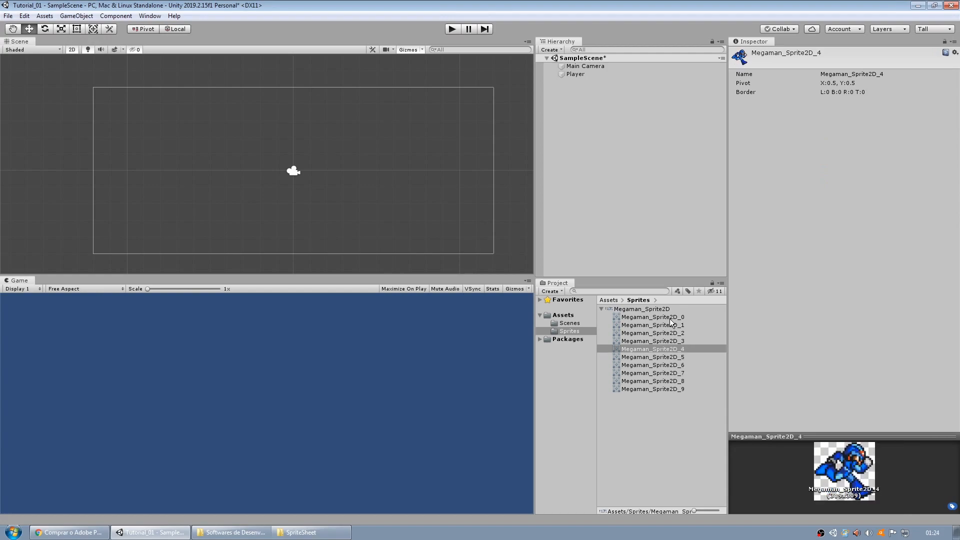
pyautogui.press('Down')
pyautogui.press('Down')
pyautogui.press('Down')
pyautogui.press('Down')
pyautogui.press('Down')
pyautogui.press('Down')
pyautogui.press('Down')
pyautogui.press('Down')
pyautogui.press('Down')
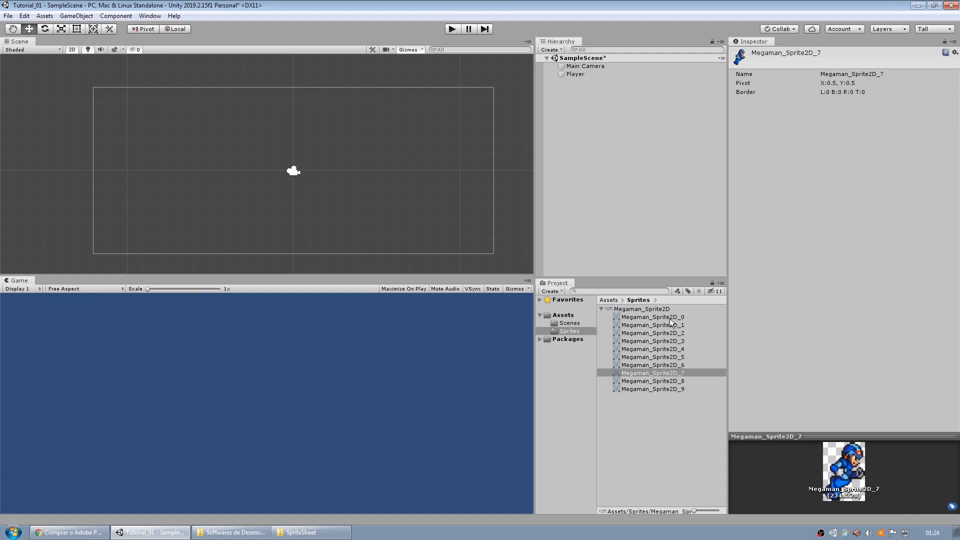
pyautogui.press('Up')
pyautogui.press('Up')
pyautogui.press('Up')
pyautogui.press('Up')
pyautogui.press('Up')
pyautogui.press('Up')
pyautogui.press('Up')
pyautogui.press('Up')
pyautogui.press('Up')
pyautogui.press('Down')
pyautogui.press('Down')
pyautogui.press('Down')
pyautogui.press('Down')
pyautogui.press('Down')
pyautogui.press('Down')
pyautogui.press('Down')
pyautogui.press('Down')
pyautogui.press('Down')
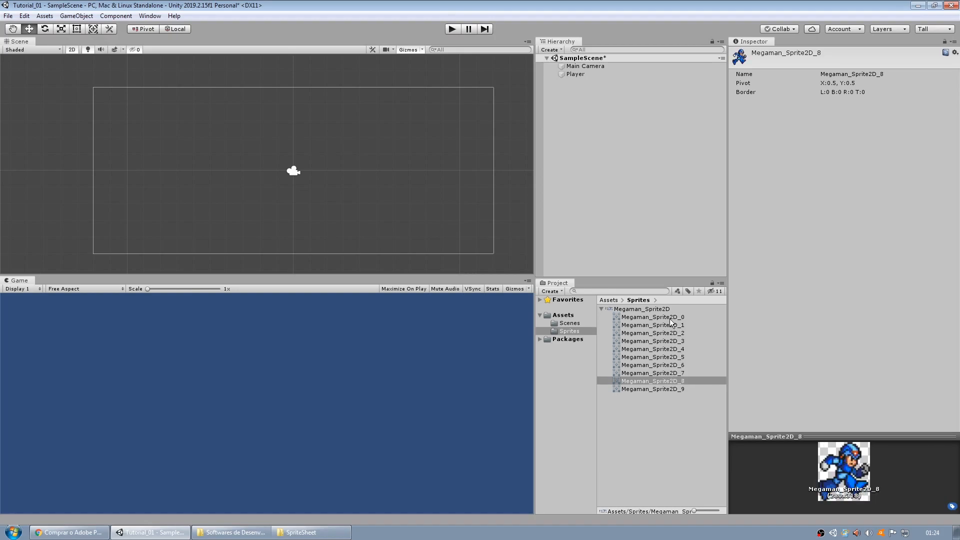
# Keep stepping up and down through the sliced Megaman sprites, watching the running frames play in the sprite preview.
pyautogui.press('Up')
pyautogui.press('Up')
pyautogui.press('Up')
pyautogui.press('Up')
pyautogui.press('Up')
pyautogui.press('Up')
pyautogui.press('Up')
pyautogui.press('Up')
pyautogui.press('Up')
pyautogui.press('Down')
pyautogui.press('Down')
pyautogui.press('Down')
pyautogui.press('Down')
pyautogui.press('Down')
pyautogui.press('Down')
pyautogui.press('Down')
pyautogui.press('Down')
pyautogui.press('Down')
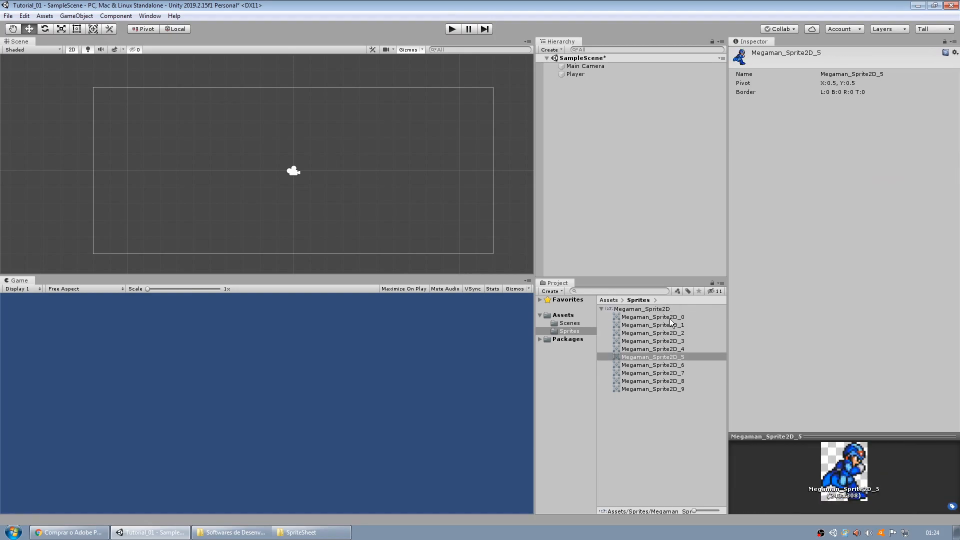
pyautogui.press('Up')
pyautogui.press('Up')
pyautogui.press('Up')
pyautogui.press('Up')
pyautogui.press('Up')
pyautogui.press('Up')
pyautogui.press('Up')
pyautogui.press('Up')
pyautogui.press('Up')
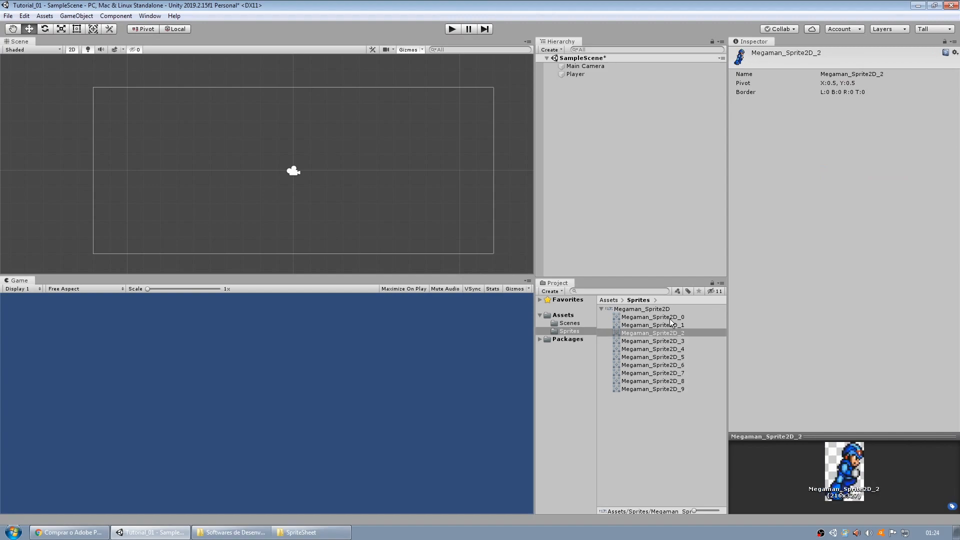
pyautogui.press('Down')
pyautogui.press('Down')
pyautogui.press('Down')
pyautogui.press('Down')
pyautogui.press('Down')
pyautogui.press('Down')
pyautogui.press('Down')
pyautogui.press('Down')
pyautogui.press('Down')
pyautogui.press('Up')
pyautogui.press('Up')
pyautogui.press('Up')
pyautogui.press('Up')
pyautogui.press('Up')
pyautogui.press('Up')
pyautogui.press('Up')
pyautogui.press('Up')
pyautogui.press('Up')
pyautogui.press('Down')
pyautogui.press('Down')
pyautogui.press('Down')
pyautogui.press('Down')
pyautogui.press('Down')
pyautogui.press('Down')
pyautogui.press('Down')
pyautogui.press('Down')
pyautogui.press('Down')
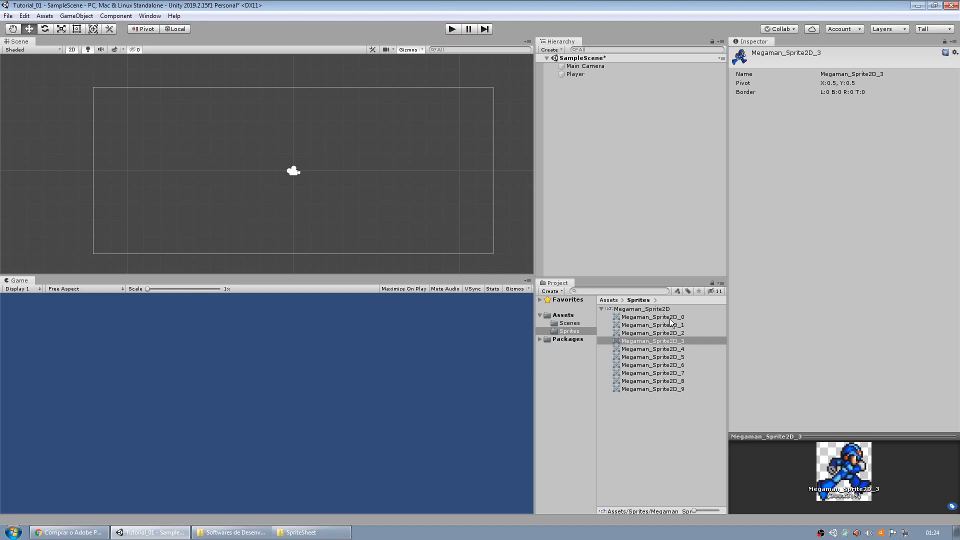
# Assign Megaman_Sprite2D_0 as the sprite of the Player's Sprite Renderer.
pyautogui.click(613, 75)
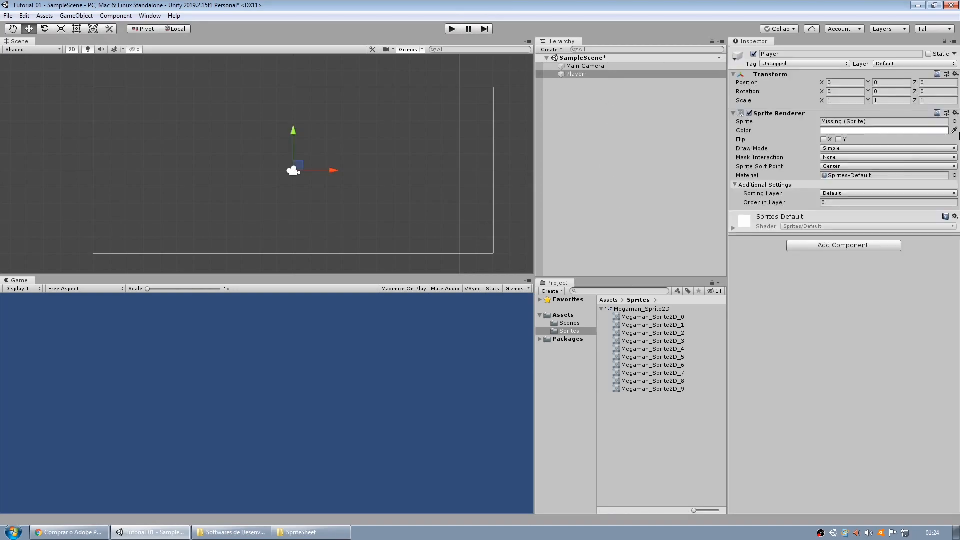
pyautogui.click(954, 122)
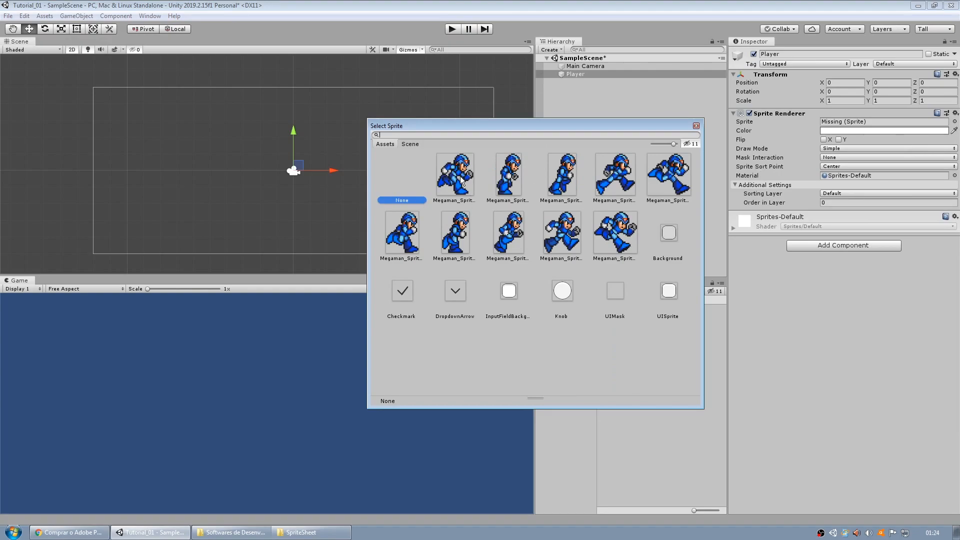
pyautogui.click(956, 110)
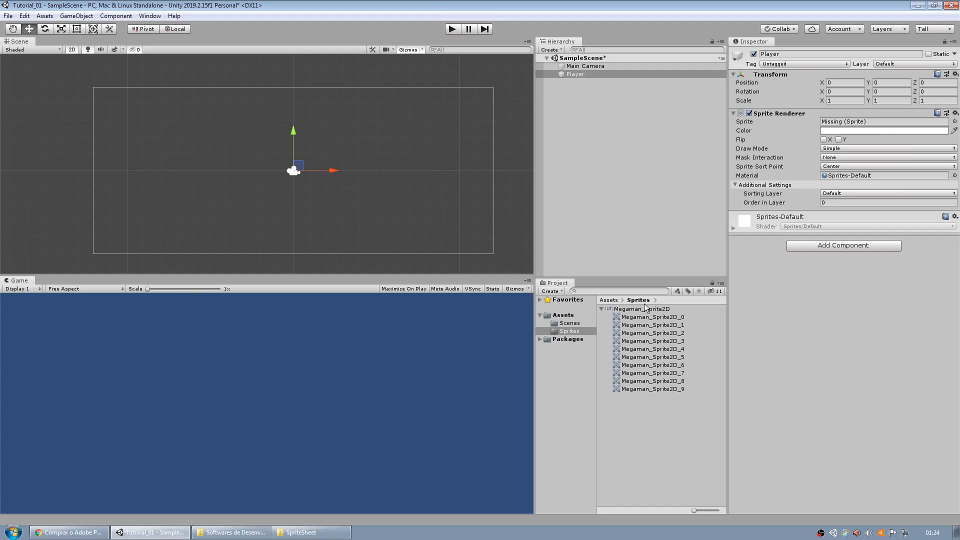
pyautogui.click(955, 123)
pyautogui.click(463, 188)
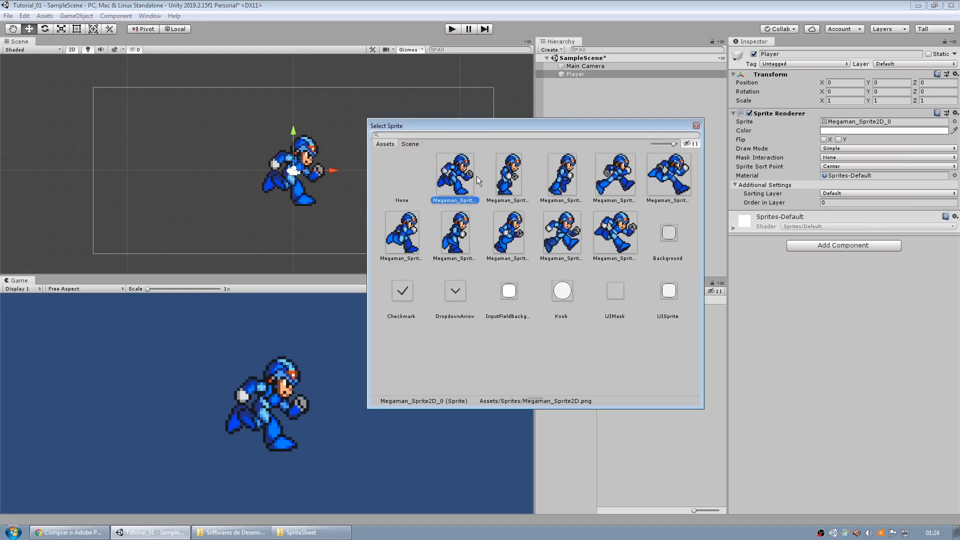
# Try several other sliced Megaman sprites on the Player, return to Megaman_Sprite2D_0 and close the sprite selection.
pyautogui.click(556, 178)
pyautogui.click(660, 180)
pyautogui.click(619, 183)
pyautogui.click(611, 230)
pyautogui.click(561, 234)
pyautogui.click(437, 239)
pyautogui.click(409, 237)
pyautogui.click(447, 240)
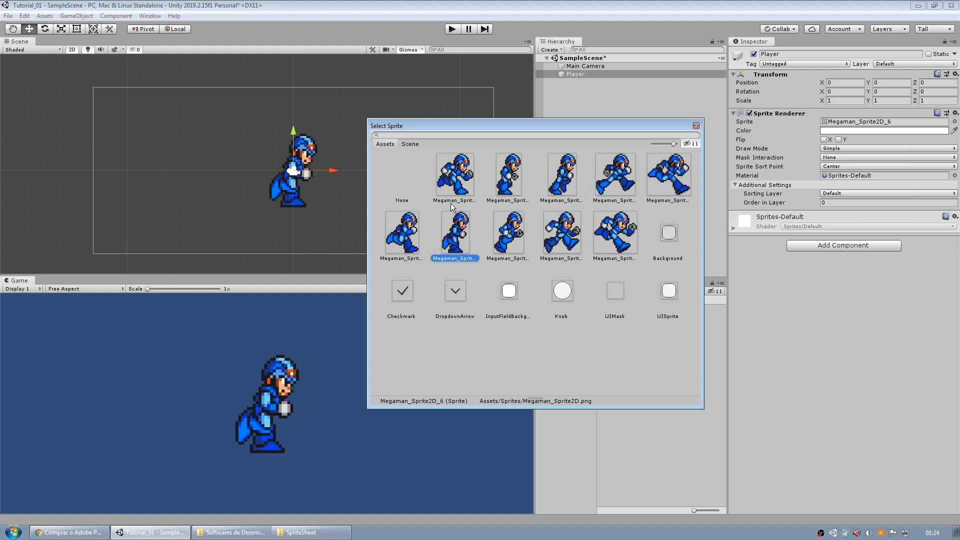
pyautogui.click(463, 173)
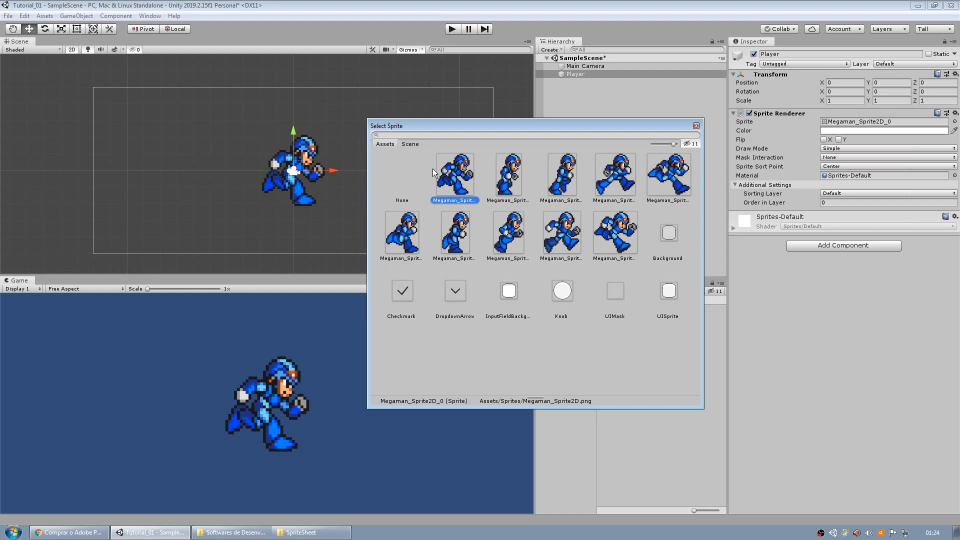
pyautogui.doubleClick(458, 186)
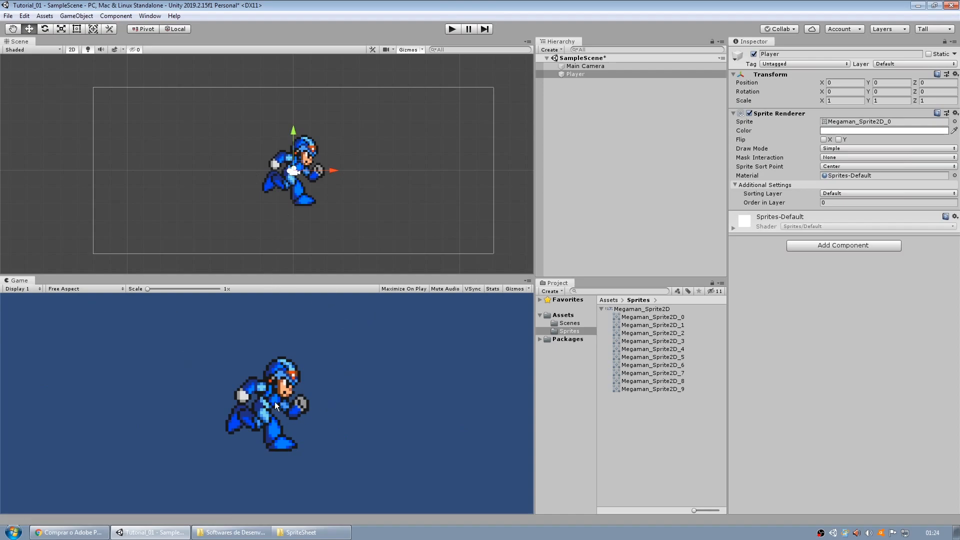
# Switch between the Scale, Move and Rect tools on the Player, try moving it upward and undo the move.
pyautogui.scroll(-5, 336, 136)
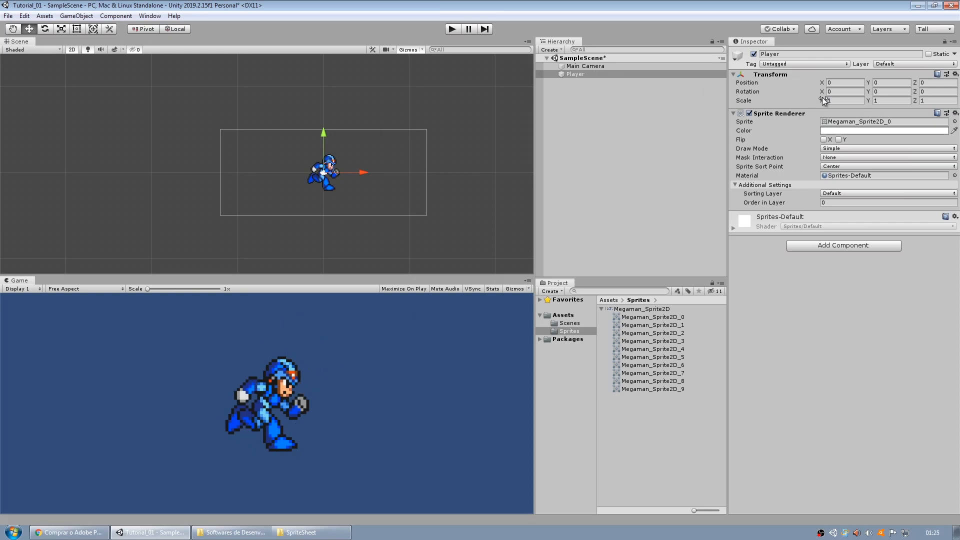
pyautogui.click(61, 29)
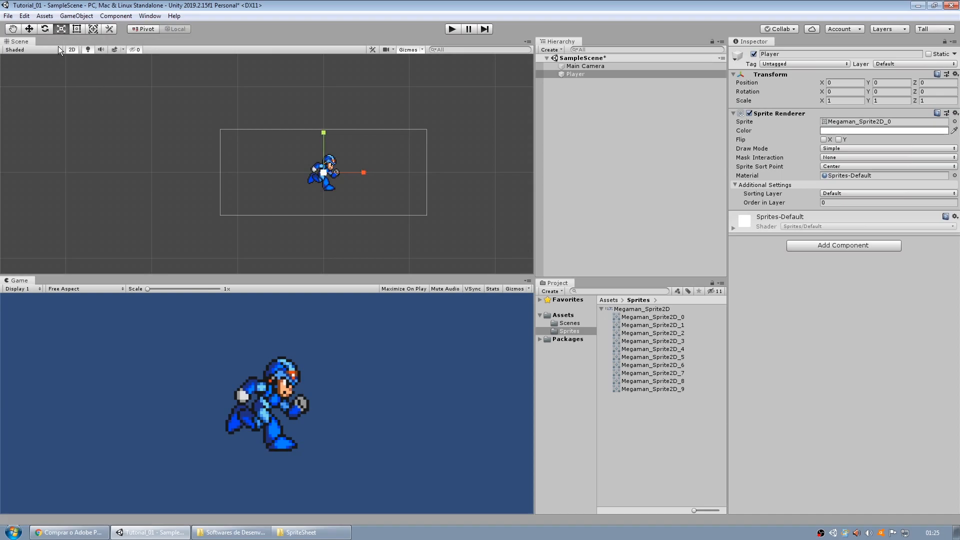
pyautogui.click(29, 28)
pyautogui.press('t')
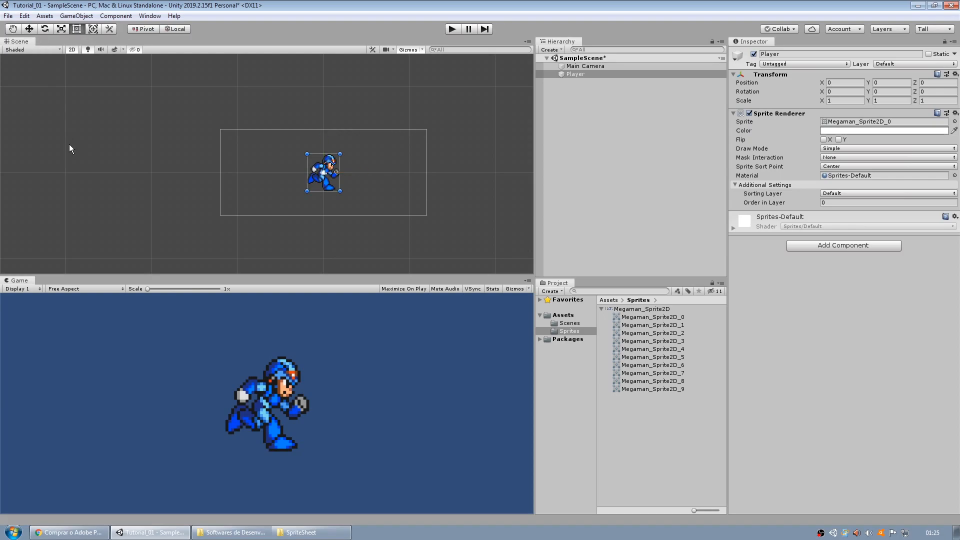
pyautogui.click(61, 28)
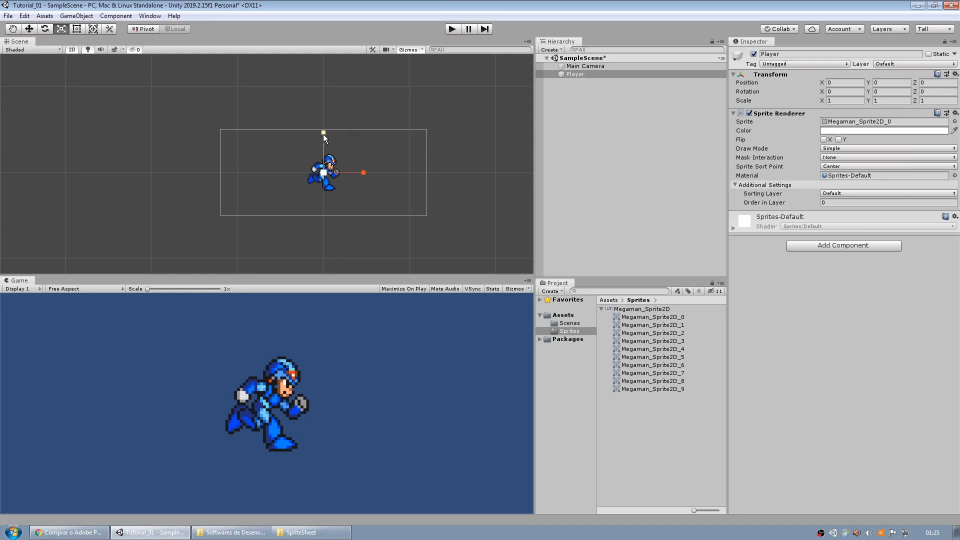
pyautogui.press('w')
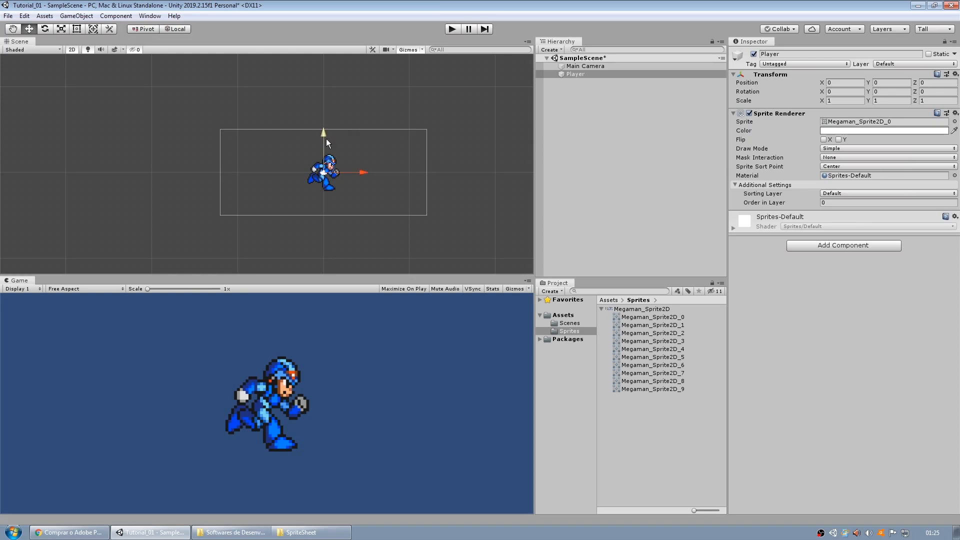
pyautogui.moveTo(322, 131); pyautogui.dragTo(325, 110)
pyautogui.hotkey('ctrl', 'z')
# Try stretching the Player vertically and horizontally with the Scale tool, to an X scale of 4.925, undoing each change.
pyautogui.press('r')
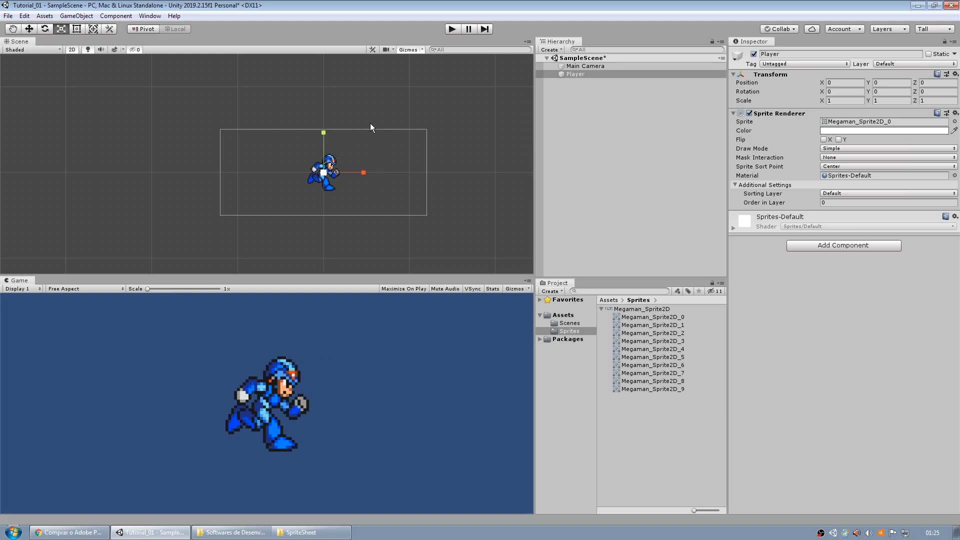
pyautogui.moveTo(324, 129); pyautogui.dragTo(291, 80)
pyautogui.hotkey('ctrl', 'z')
pyautogui.moveTo(368, 176); pyautogui.dragTo(526, 214)
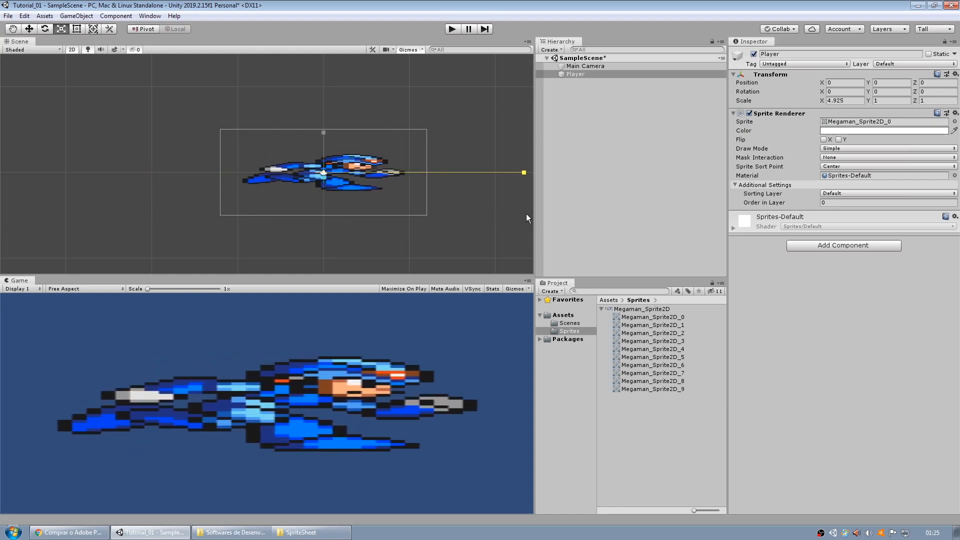
pyautogui.hotkey('ctrl', 'z')
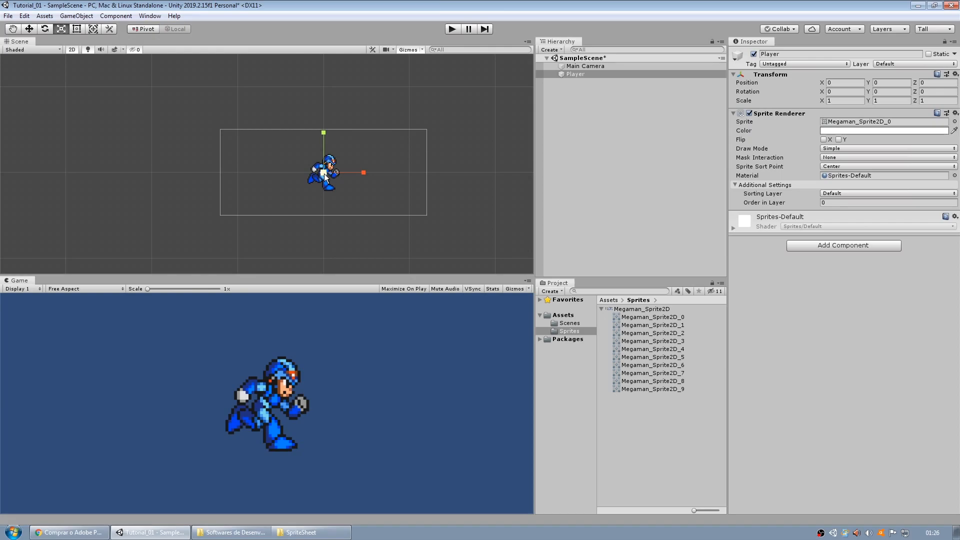
# Try scaling the Player uniformly from its centre with the Scale tool and undo the change.
pyautogui.scroll(3, 324, 173)
pyautogui.moveTo(324, 176); pyautogui.dragTo(334, 200)
pyautogui.hotkey('ctrl', 'z')
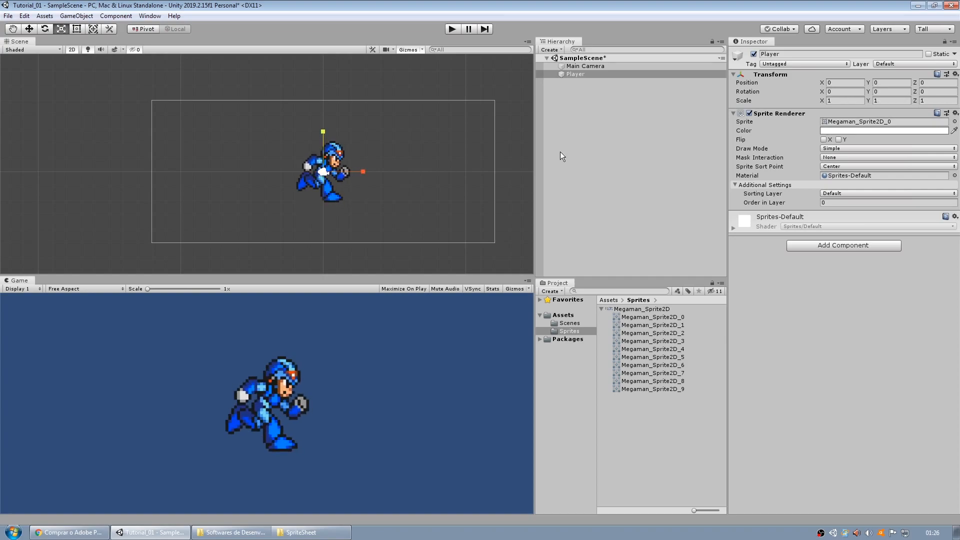
# Check the Main Camera's frame, try shrinking the Player uniformly to a scale of about 0.34 and undo the scaling.
pyautogui.click(619, 64)
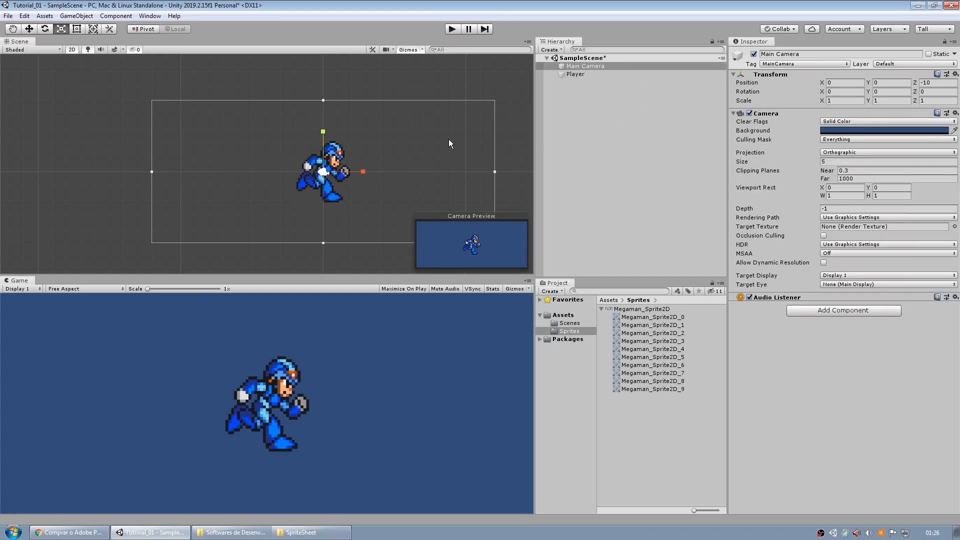
pyautogui.moveTo(326, 98); pyautogui.dragTo(469, 100)
pyautogui.click(601, 73)
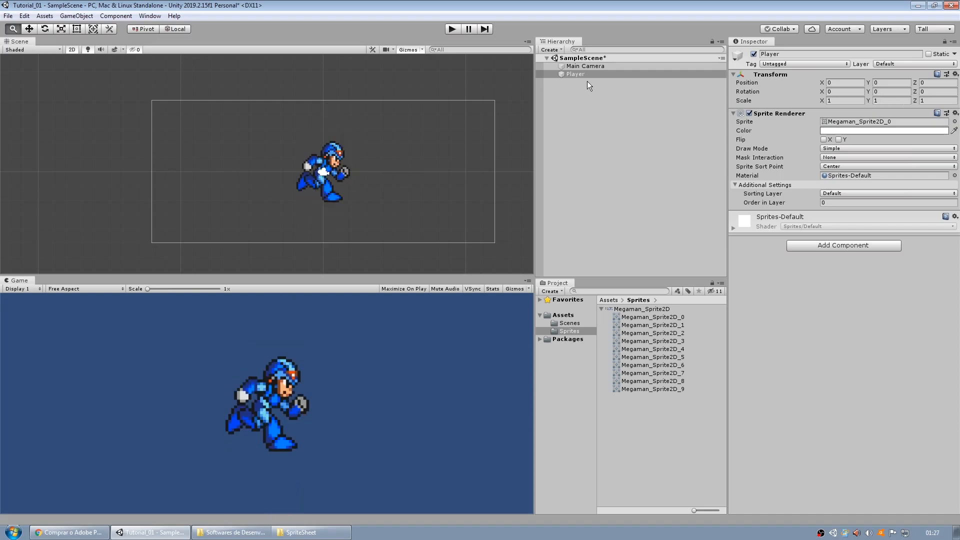
pyautogui.press('w')
pyautogui.press('r')
pyautogui.moveTo(327, 173); pyautogui.dragTo(298, 187)
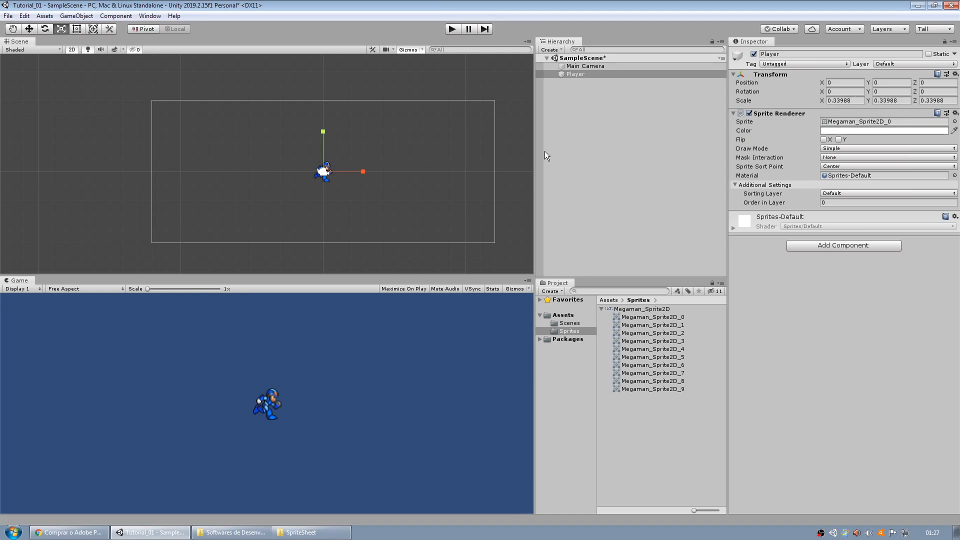
pyautogui.hotkey('ctrl', 'z')
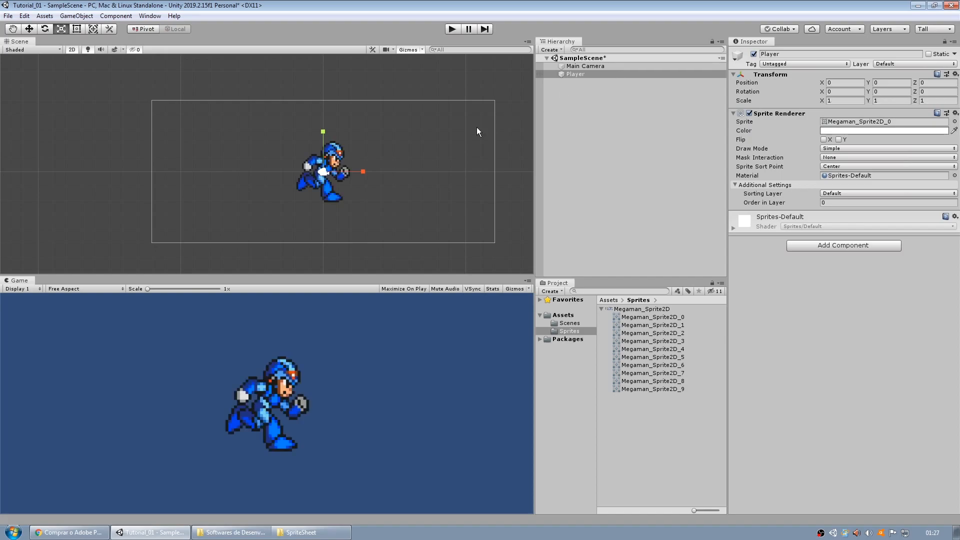
# Enlarge the Main Camera's frame in the scene to an orthographic size of about 10.85.
pyautogui.click(613, 66)
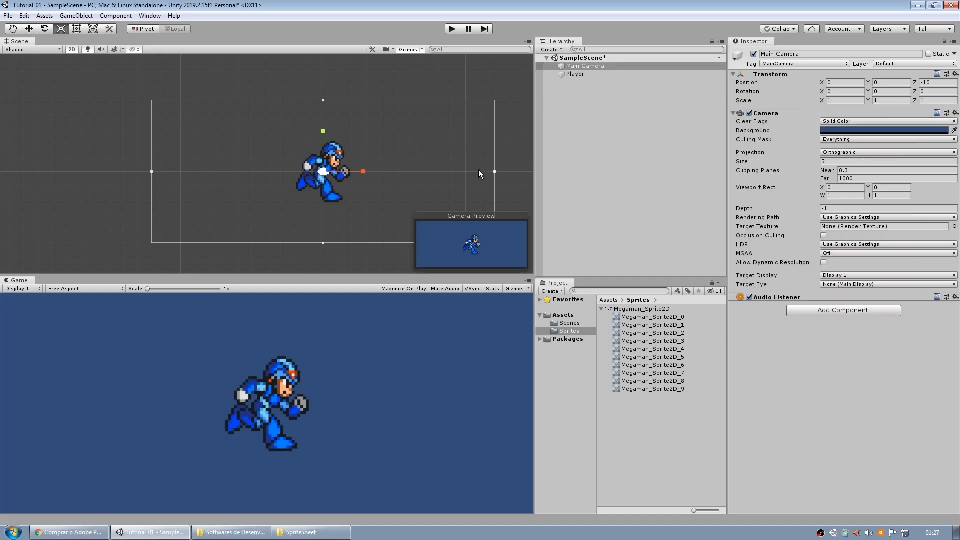
pyautogui.moveTo(494, 172); pyautogui.dragTo(694, 179)
pyautogui.scroll(-5, 483, 156)
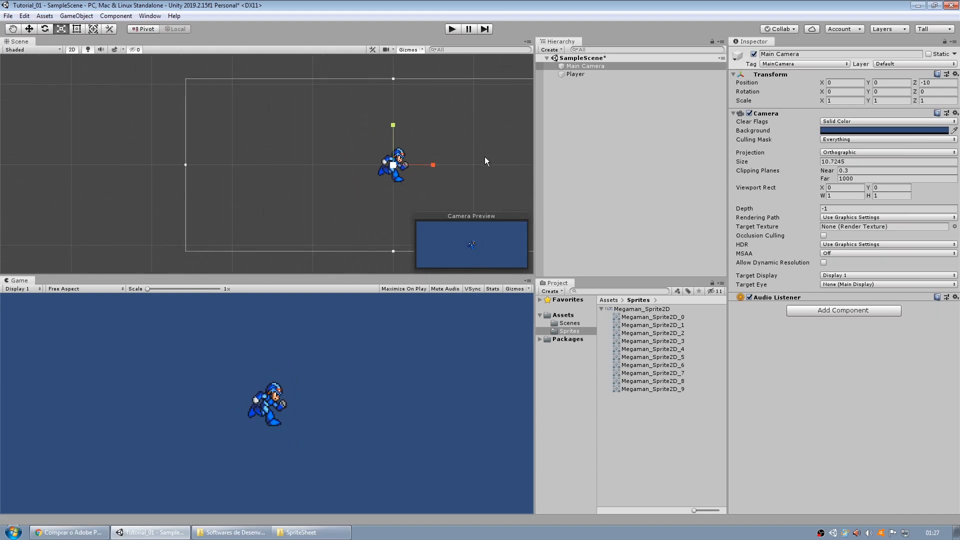
pyautogui.scroll(-2, 457, 163)
pyautogui.moveTo(470, 167)
pyautogui.mouseDown()
pyautogui.moveTo(457, 170)
pyautogui.moveTo(488, 177)
pyautogui.moveTo(462, 184)
pyautogui.moveTo(469, 179)
pyautogui.mouseUp()
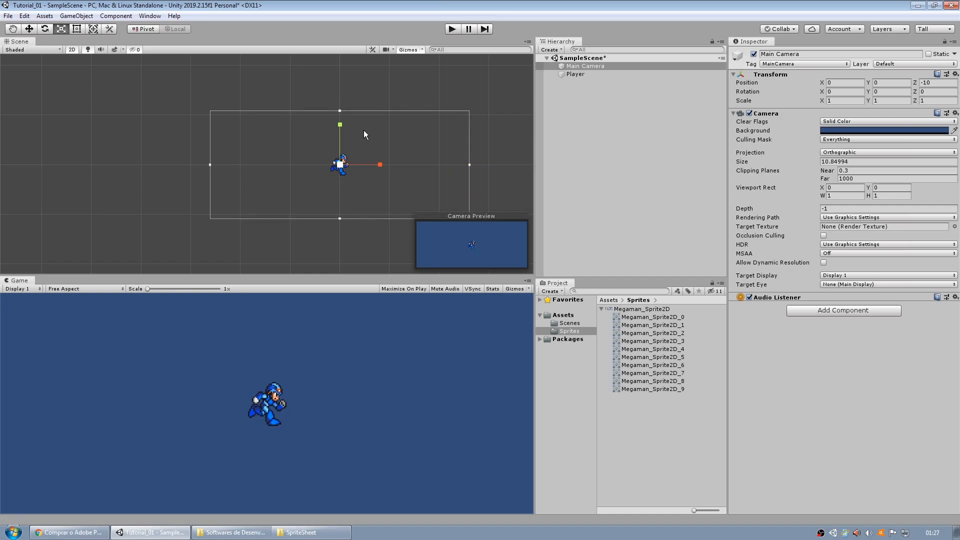
# Try moving the Player vertically inside the enlarged camera frame with the Move tool and undo the move.
pyautogui.click(583, 74)
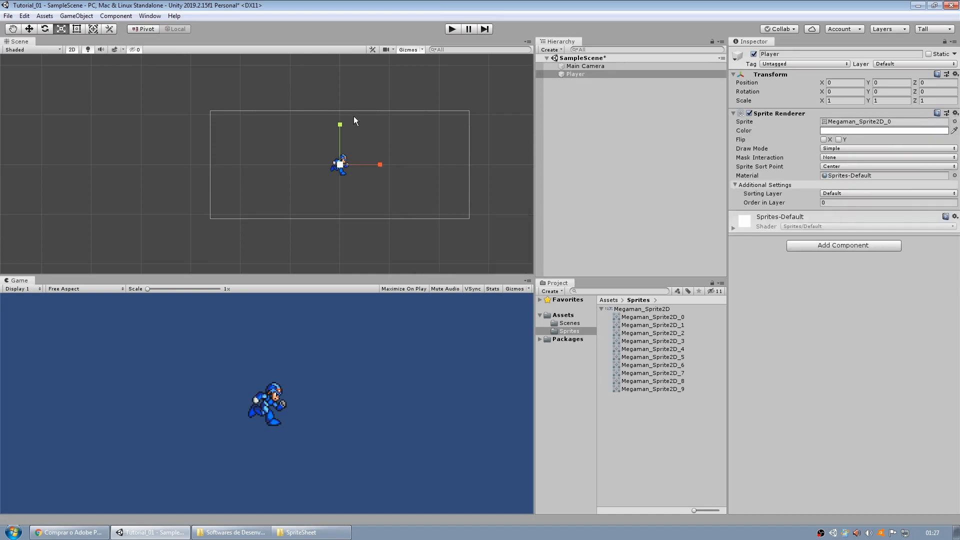
pyautogui.press('w')
pyautogui.moveTo(343, 127); pyautogui.dragTo(346, 159)
pyautogui.hotkey('ctrl', 'z')
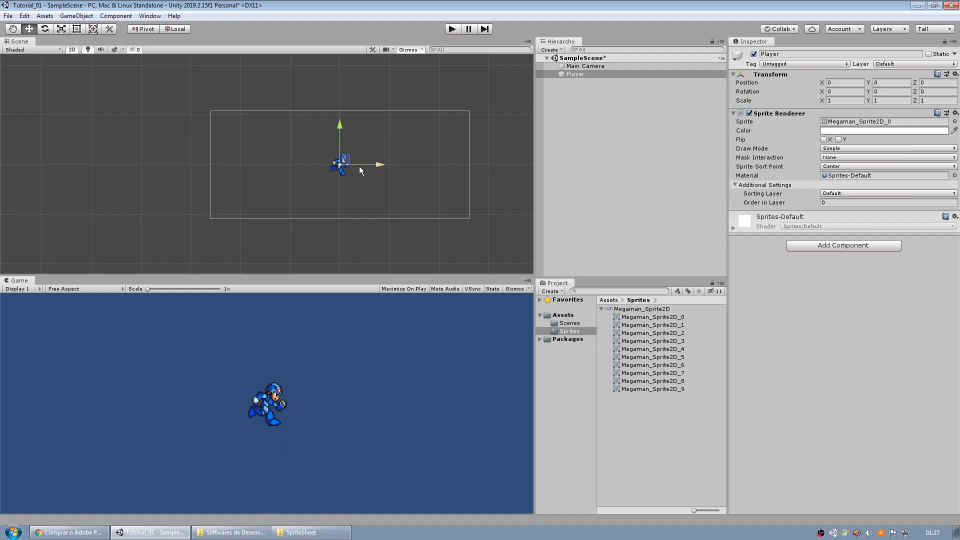